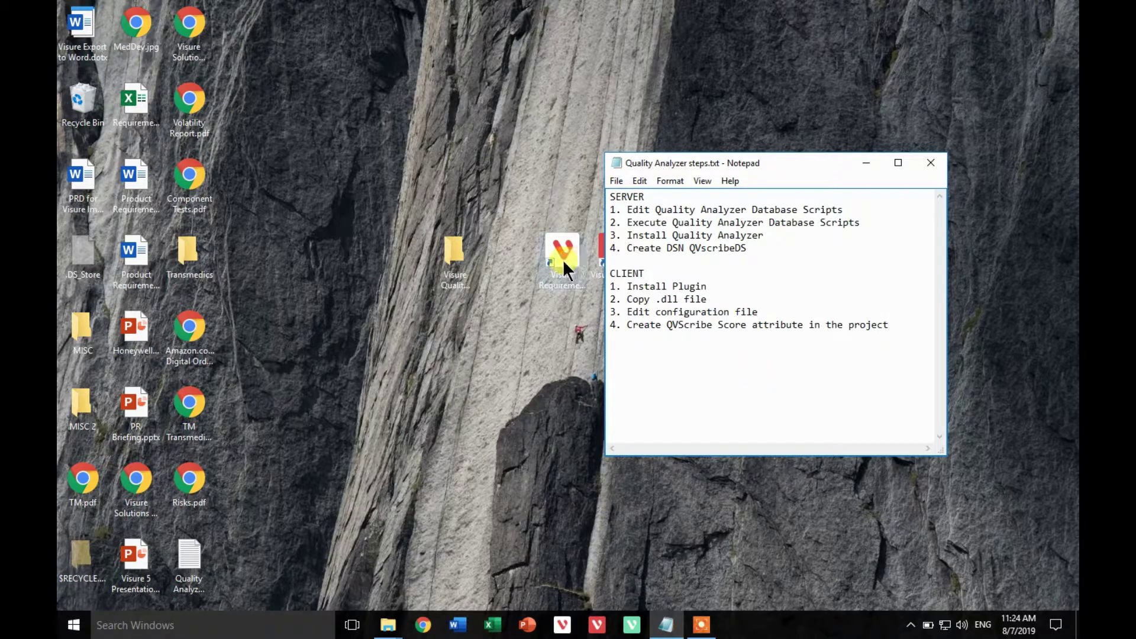
# In the Visure Quality Analyzer folder, extract QVscribeCore_v1.3.zip to QVscribeCore_v1.3\
pyautogui.click(445, 263)
pyautogui.doubleClick(453, 255)
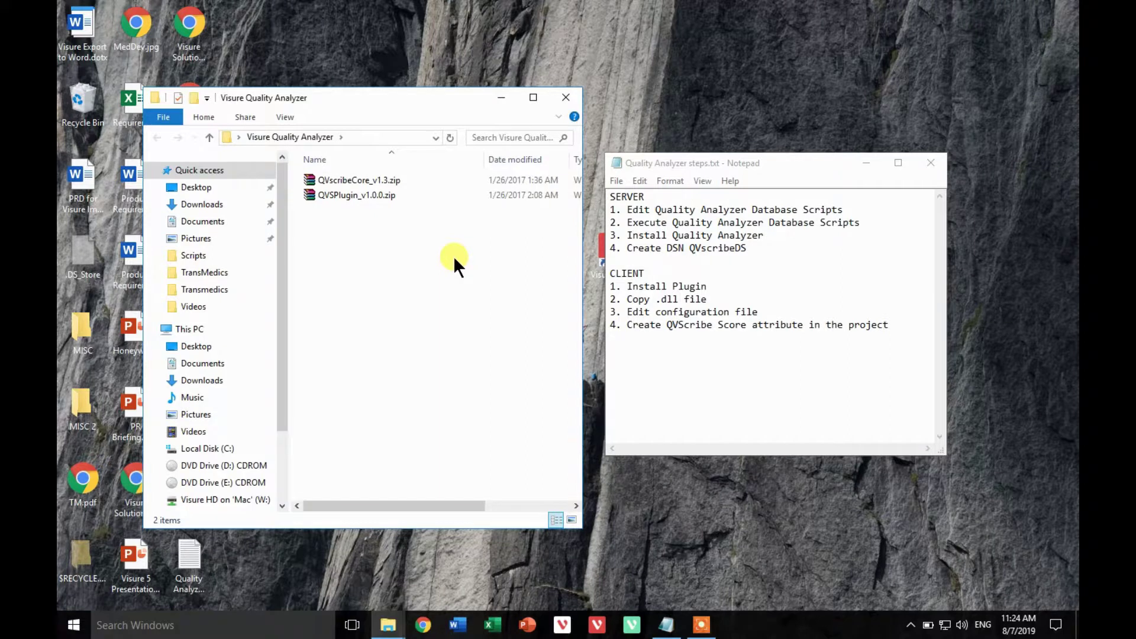
pyautogui.click(377, 175)
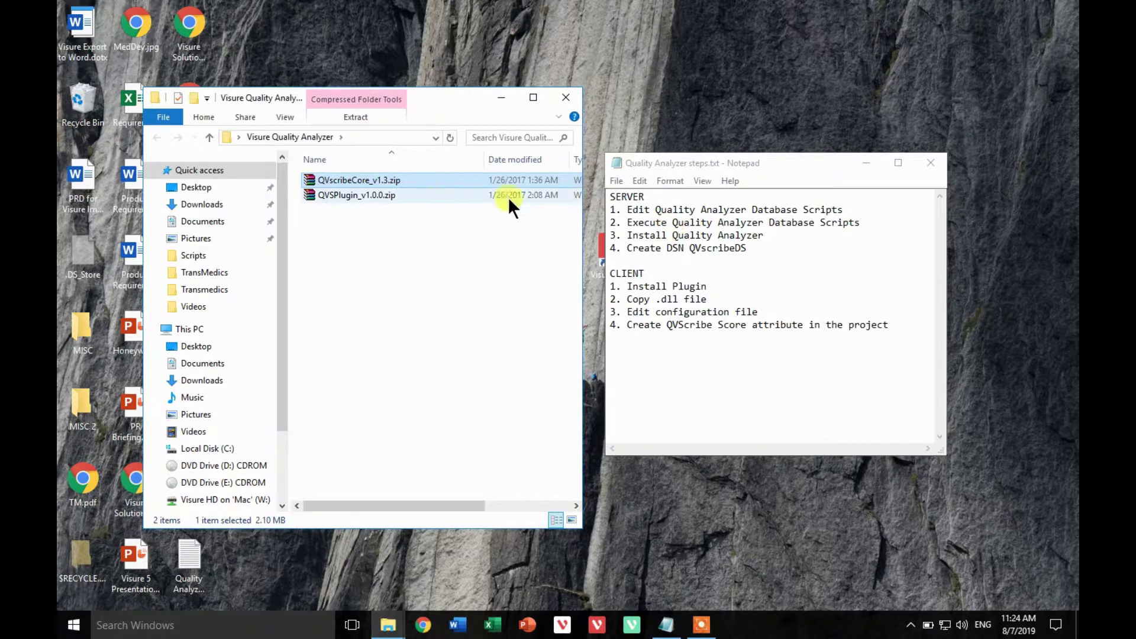
pyautogui.rightClick(383, 188)
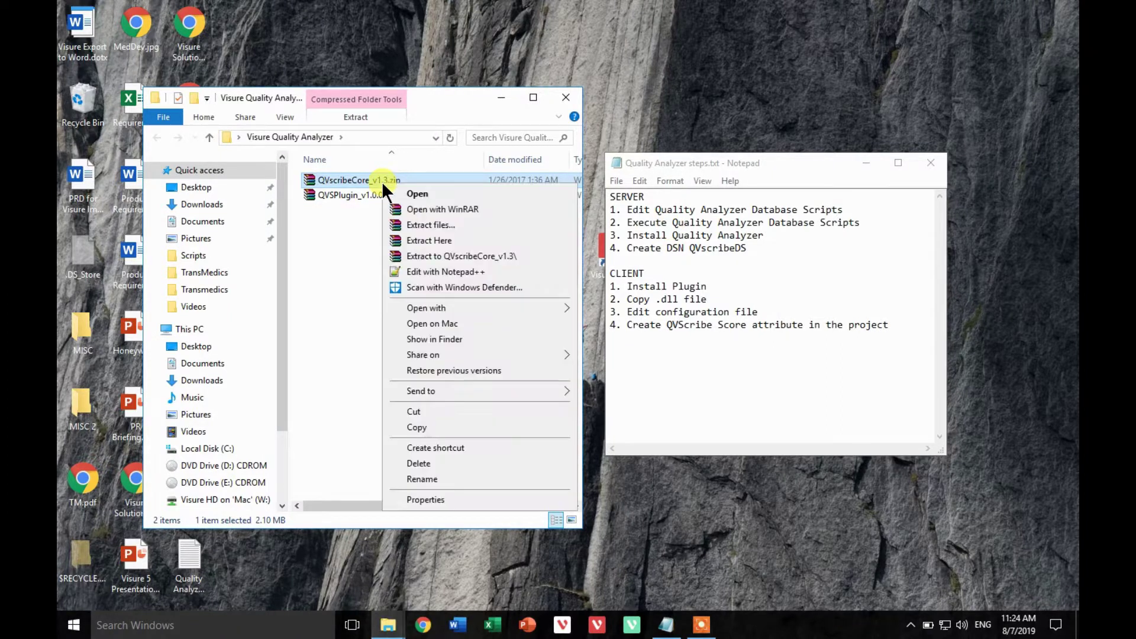
pyautogui.click(457, 256)
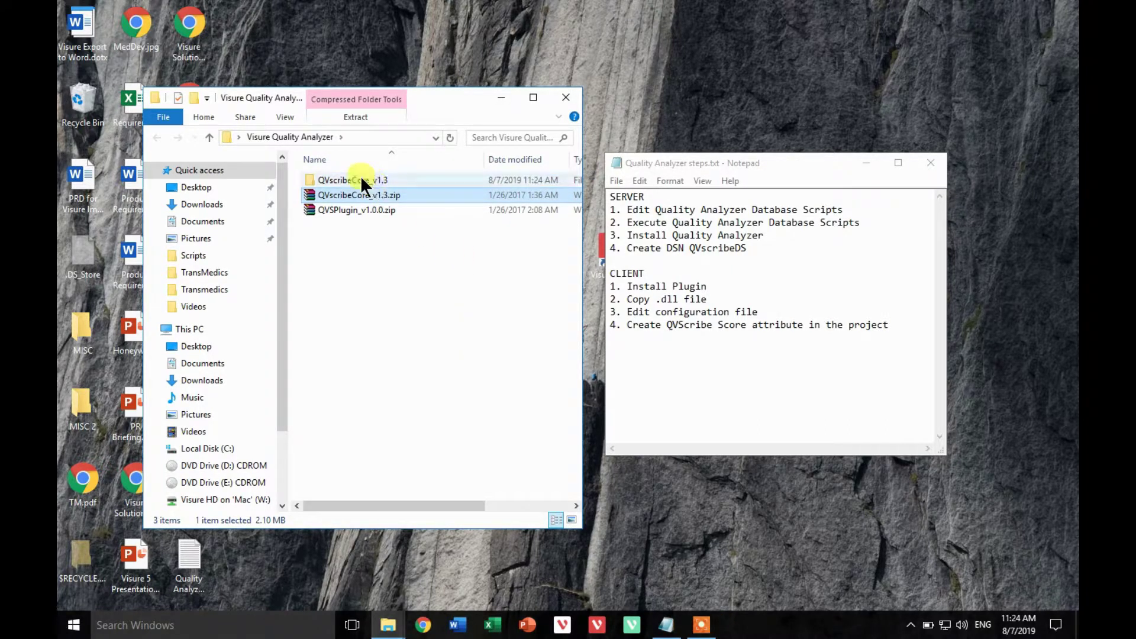
# Open the newly extracted QVscribeCore_v1.3 folder
pyautogui.click(361, 180)
pyautogui.doubleClick(360, 178)
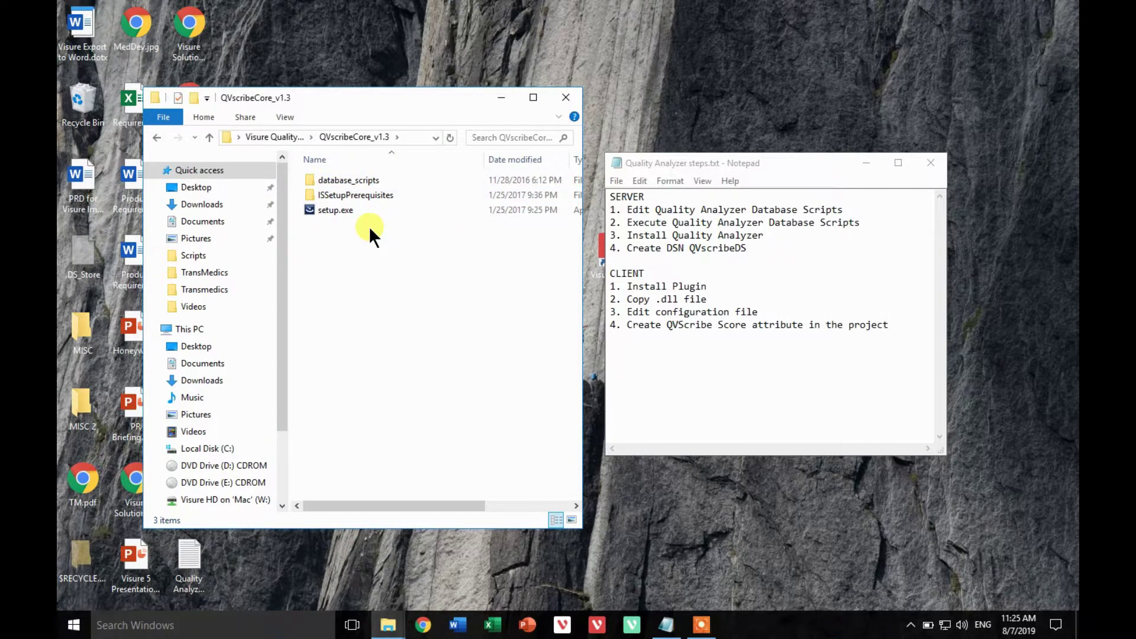
pyautogui.click(673, 197)
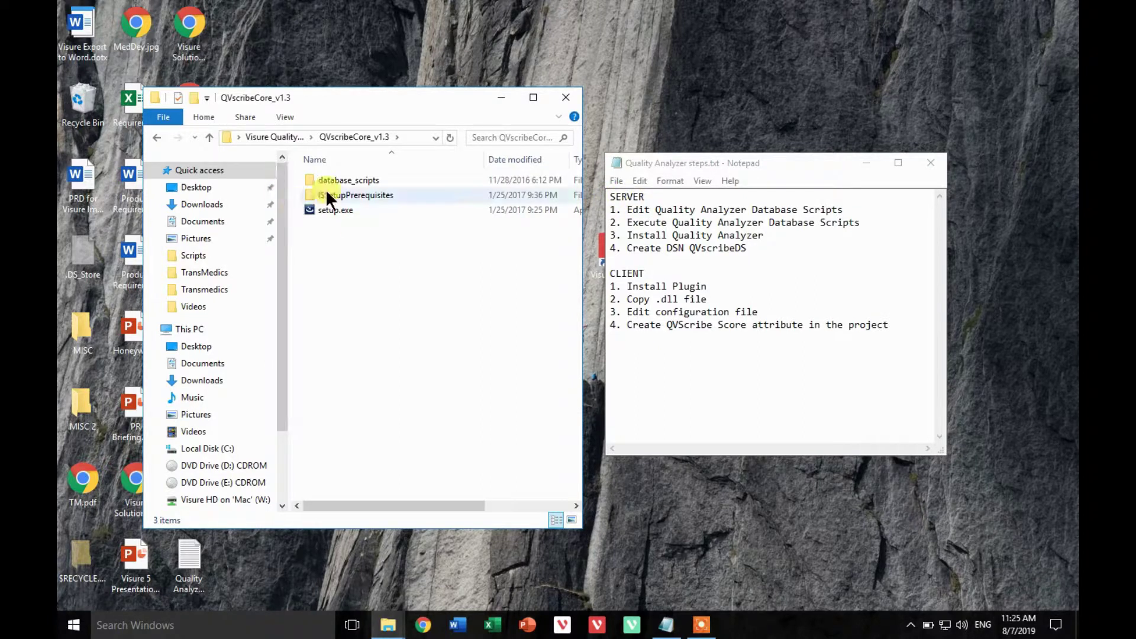
# Enter database_scripts and bring up the context menu for create_db_sqlserver.sql
pyautogui.doubleClick(343, 181)
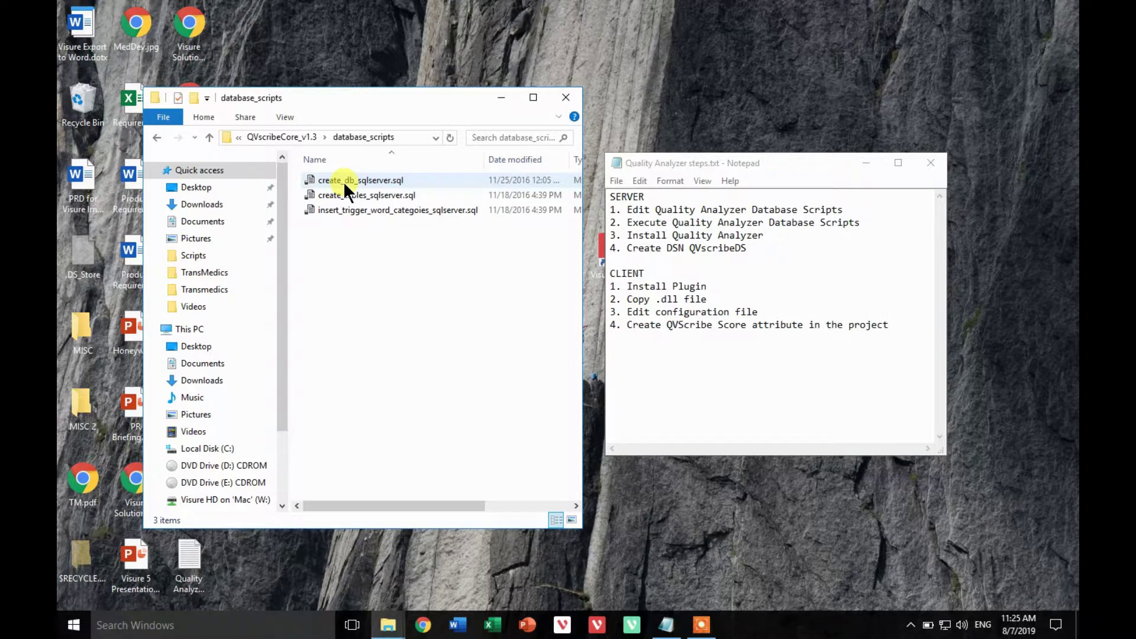
pyautogui.rightClick(343, 181)
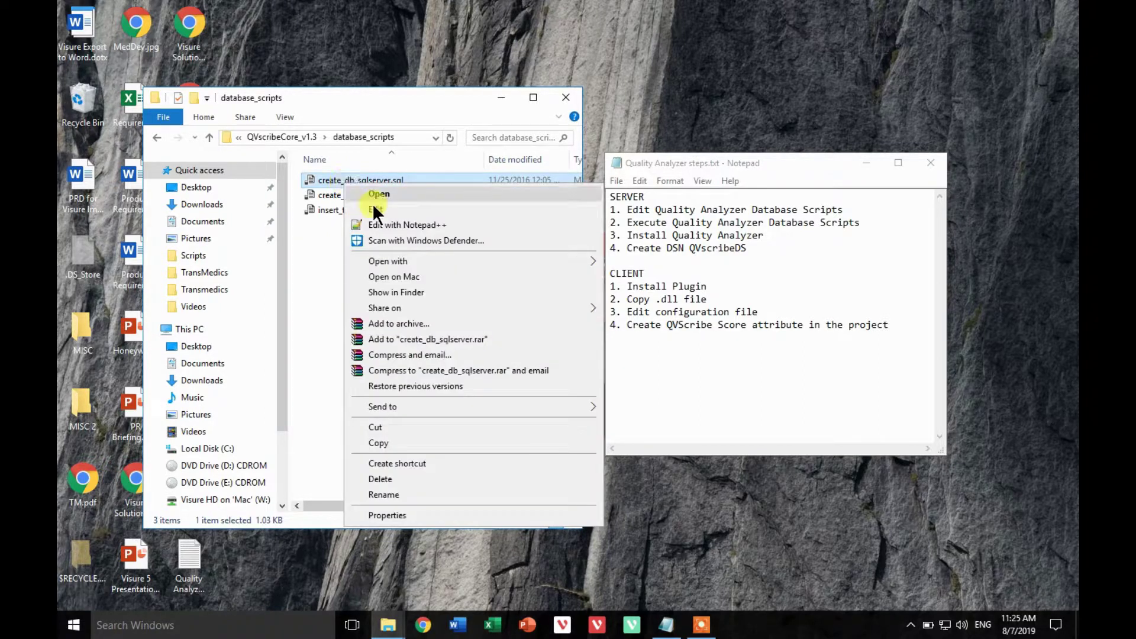
# Open create_db_sqlserver.sql in Notepad++ and delete the N prefix on line 8
pyautogui.click(399, 226)
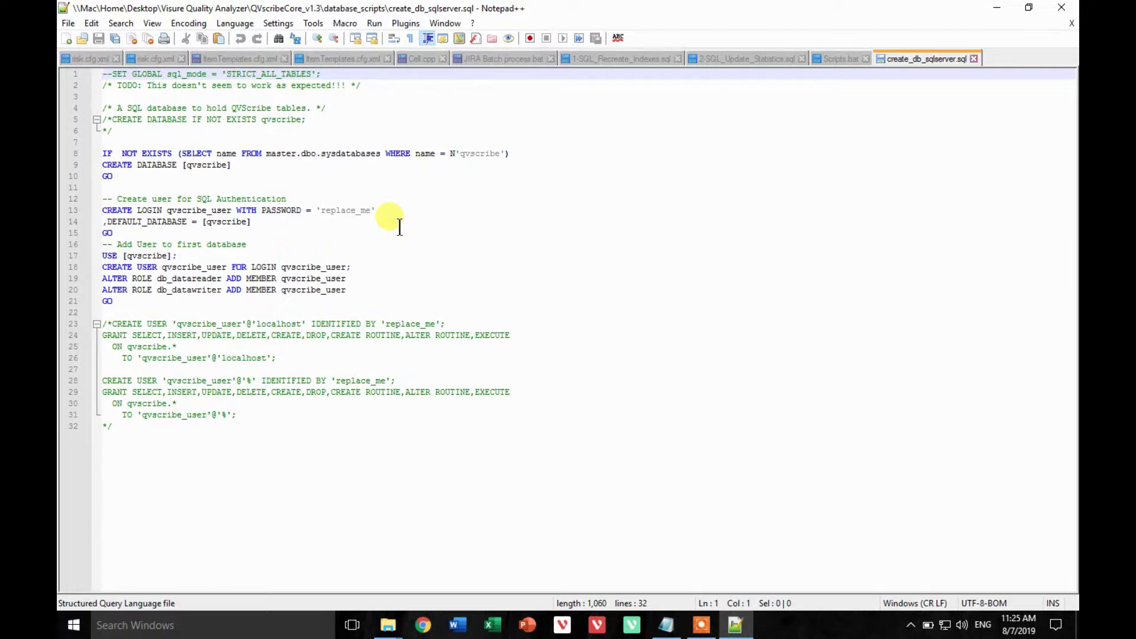
pyautogui.click(454, 154)
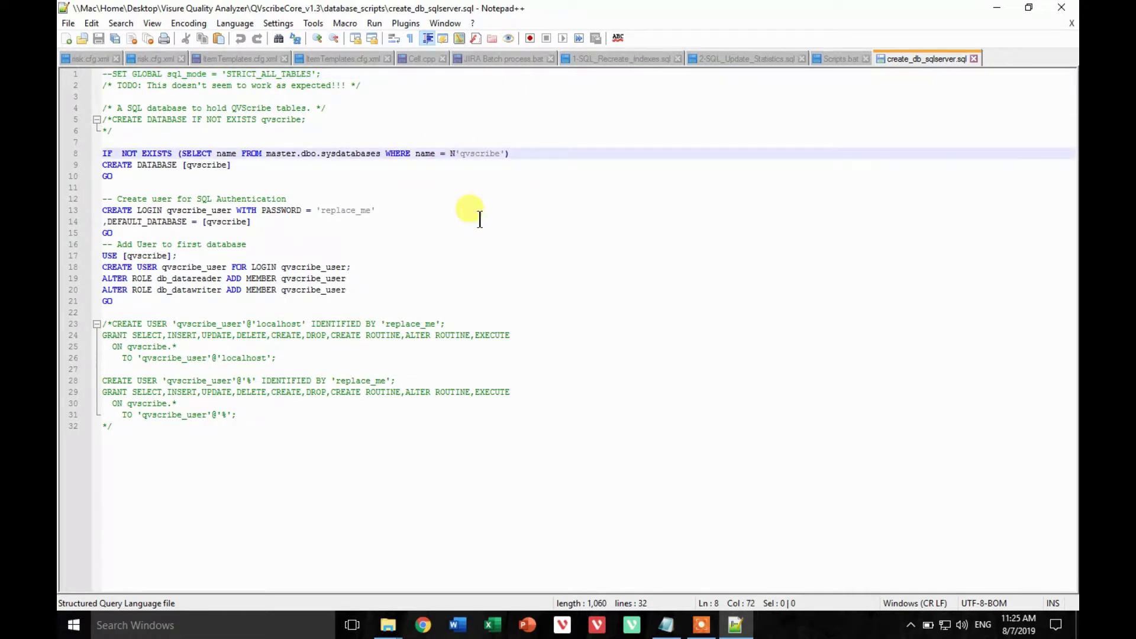
pyautogui.press('BackSpace')
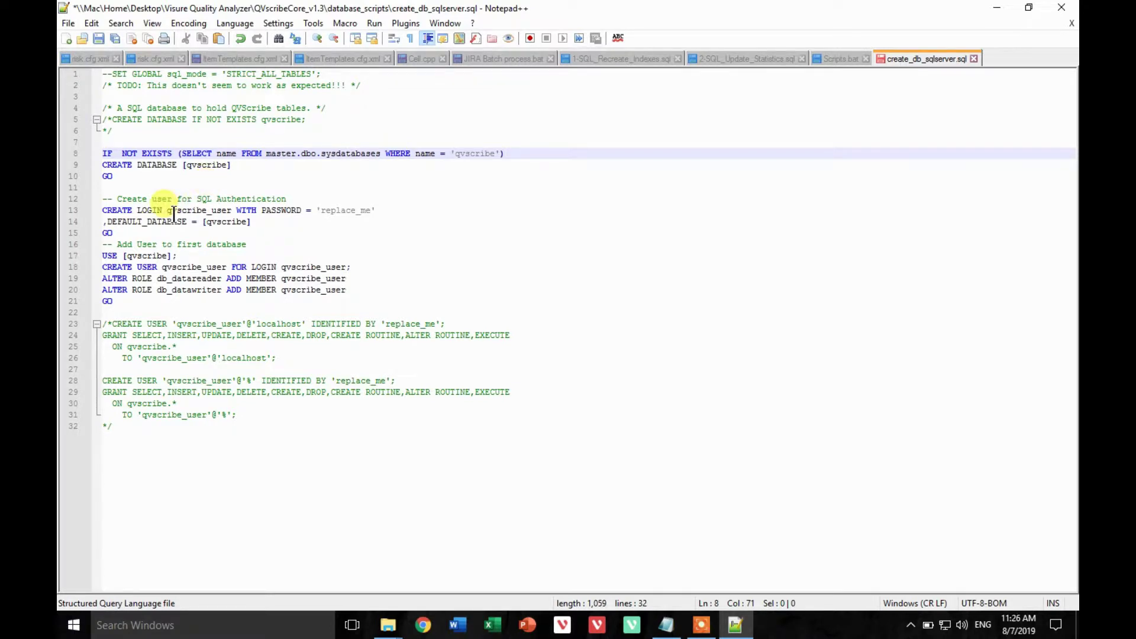
# Replace the replace_me password on line 13 with a new password, save, and close Notepad++
pyautogui.moveTo(168, 212); pyautogui.dragTo(231, 214)
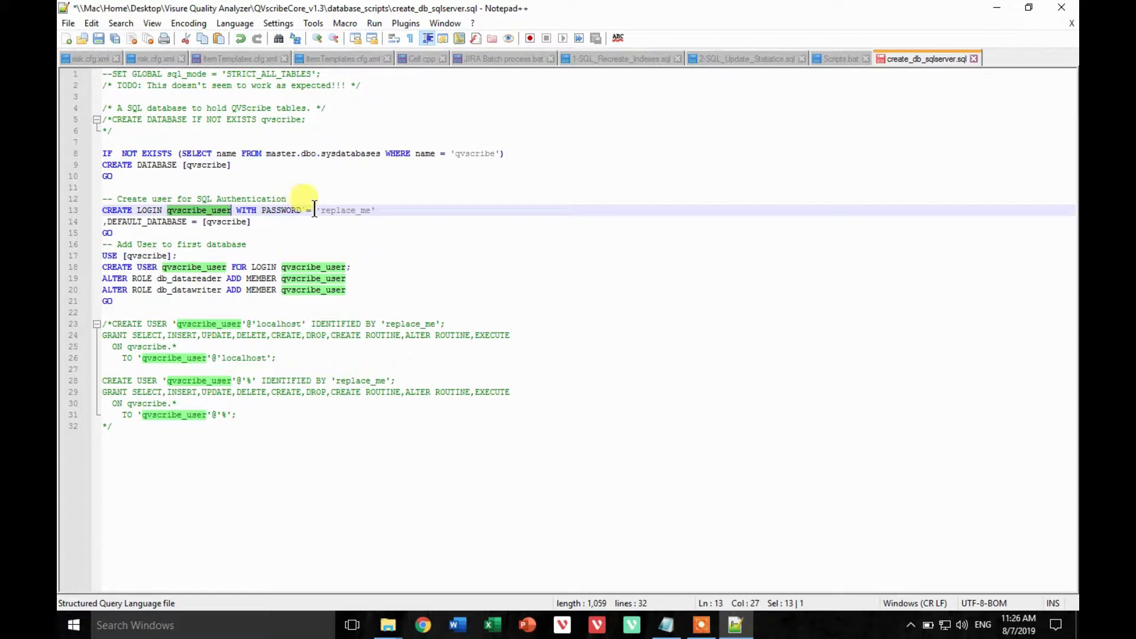
pyautogui.moveTo(322, 211); pyautogui.dragTo(373, 213)
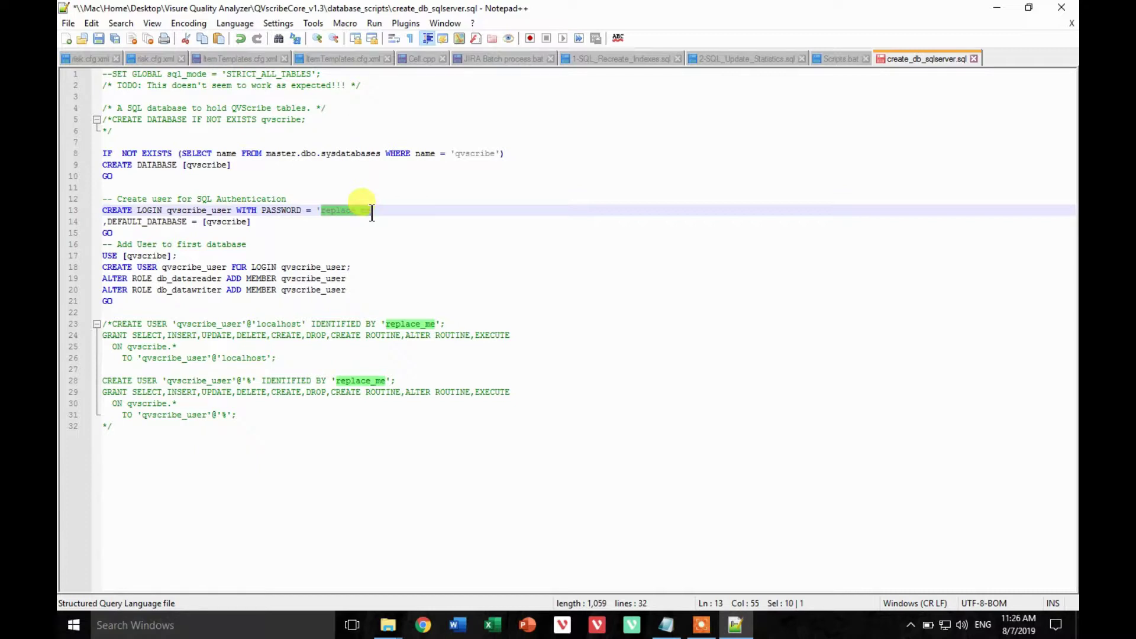
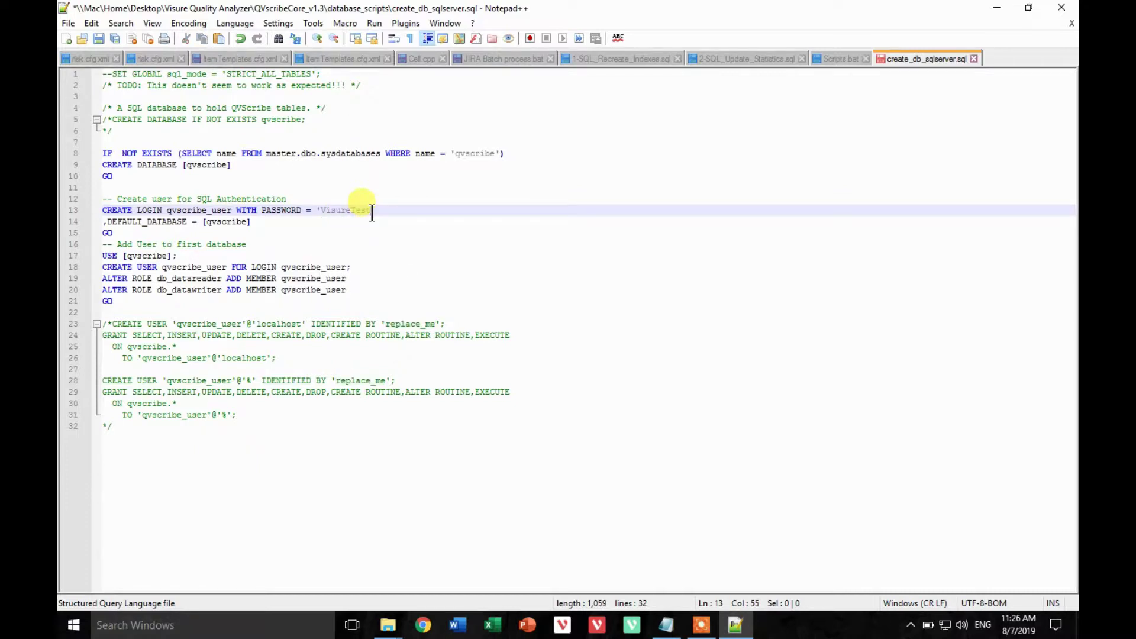
pyautogui.click(99, 39)
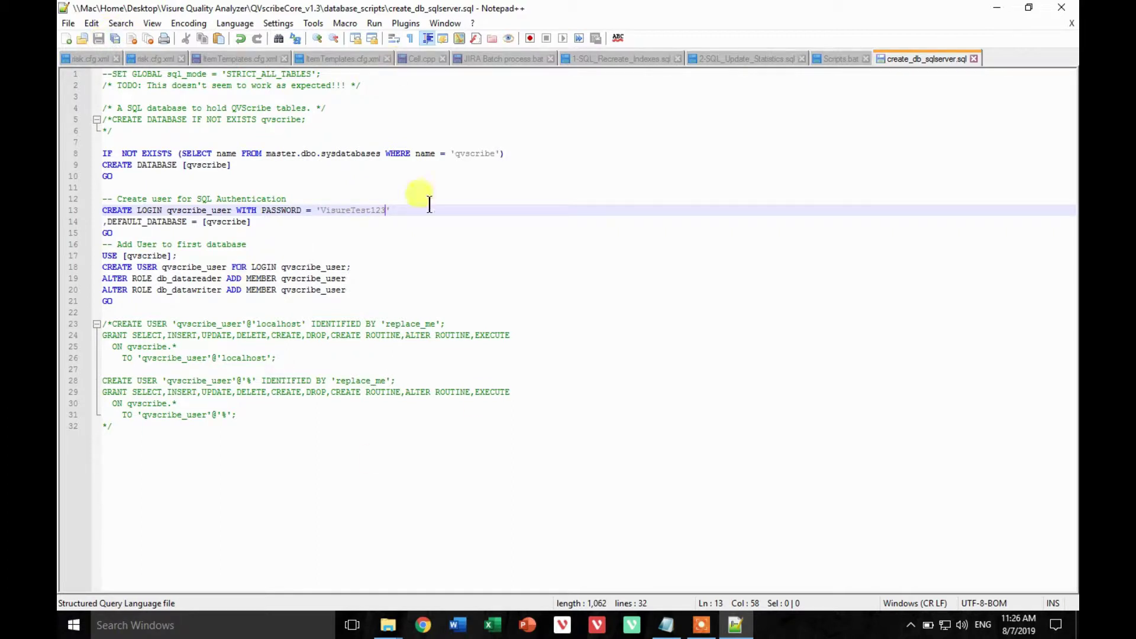
pyautogui.click(1059, 8)
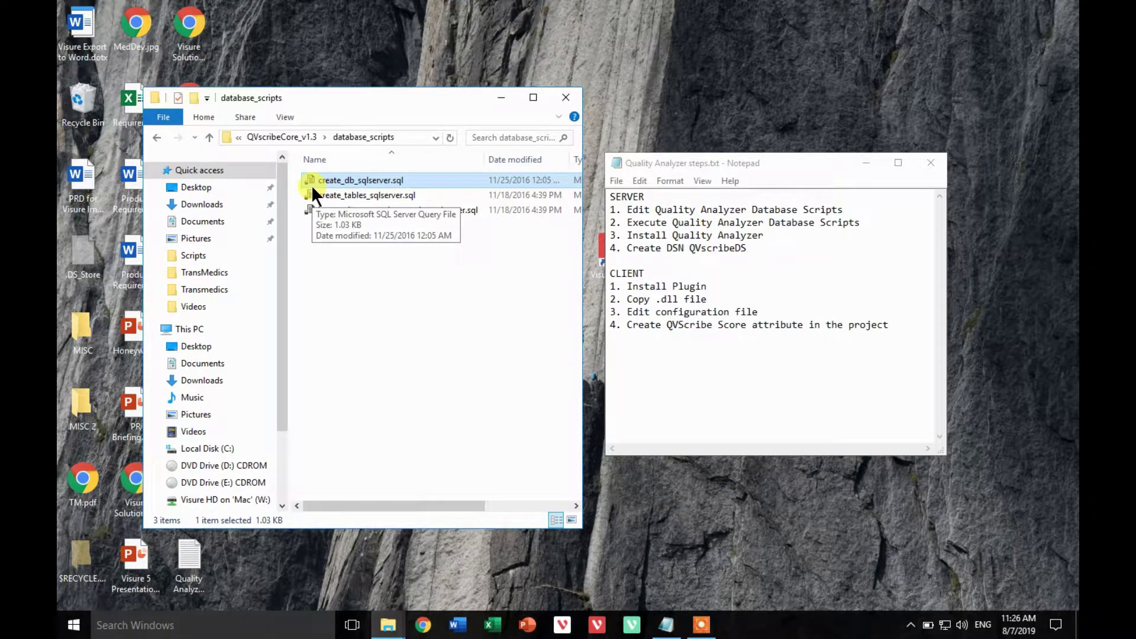
# Run create_db_sqlserver.sql in SSMS against VISURE\SQLEXPRESS, then return to File Explorer
pyautogui.doubleClick(311, 185)
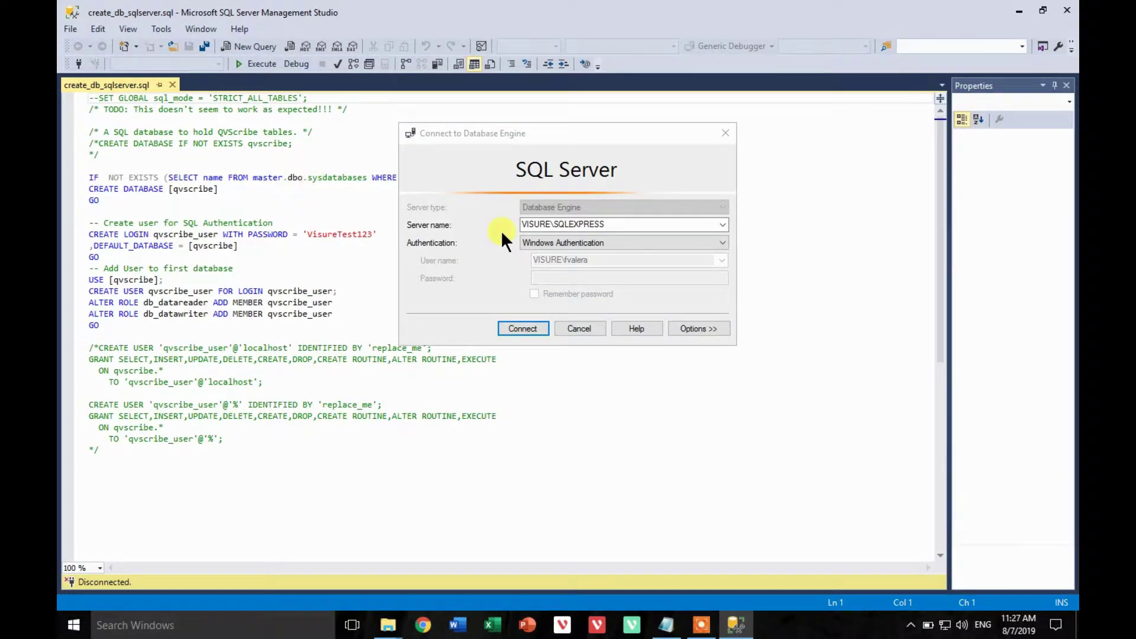
pyautogui.click(523, 327)
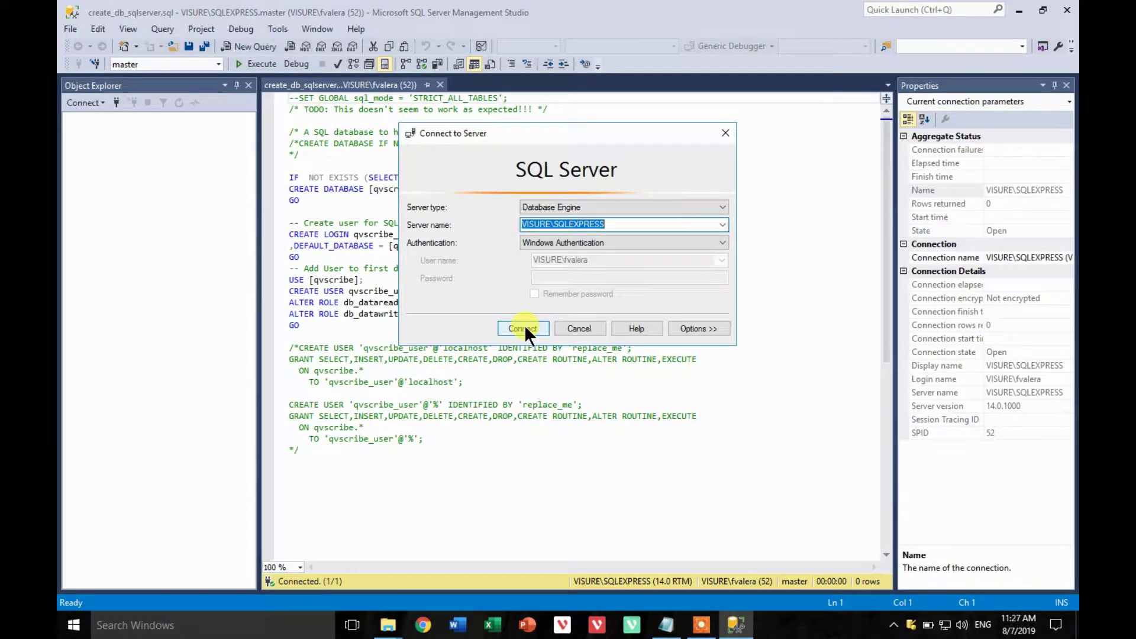
pyautogui.click(523, 328)
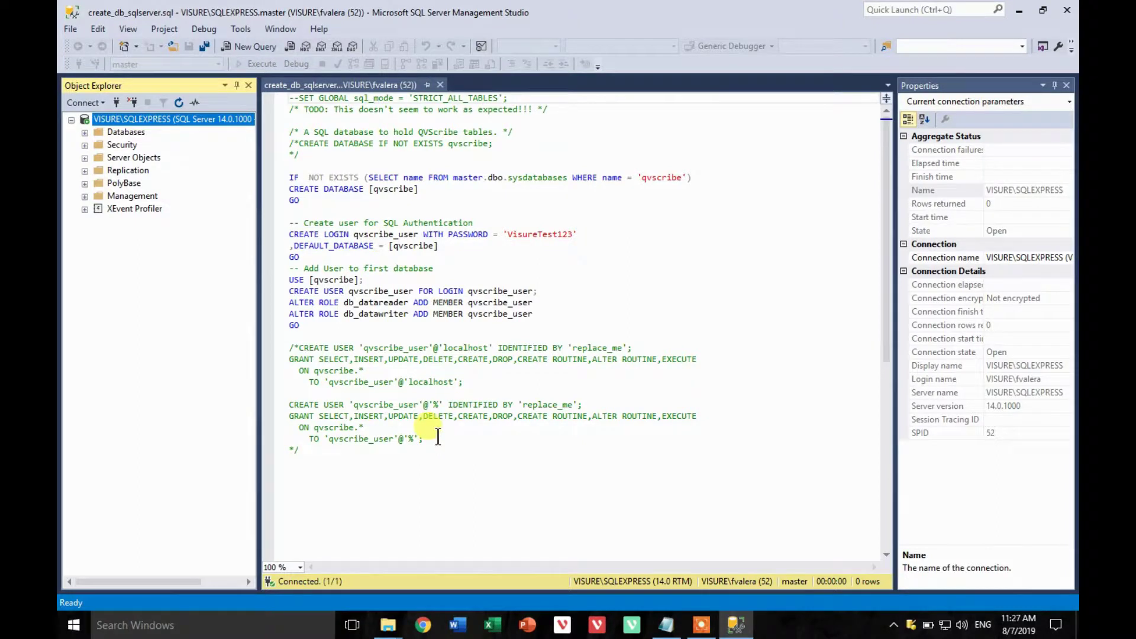
pyautogui.click(432, 347)
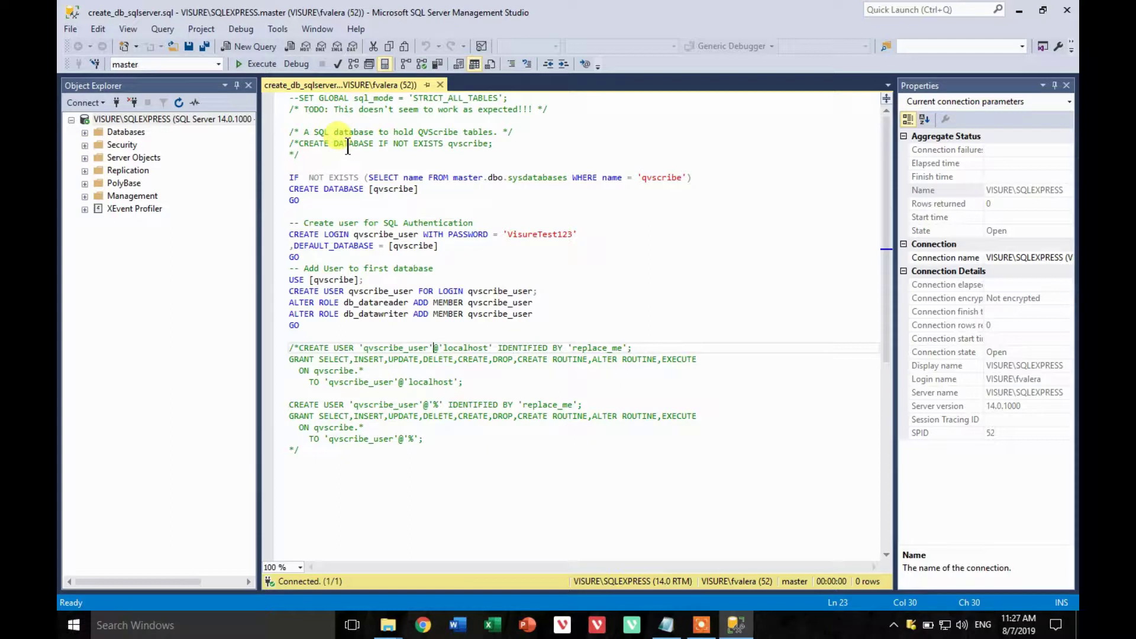
pyautogui.click(262, 63)
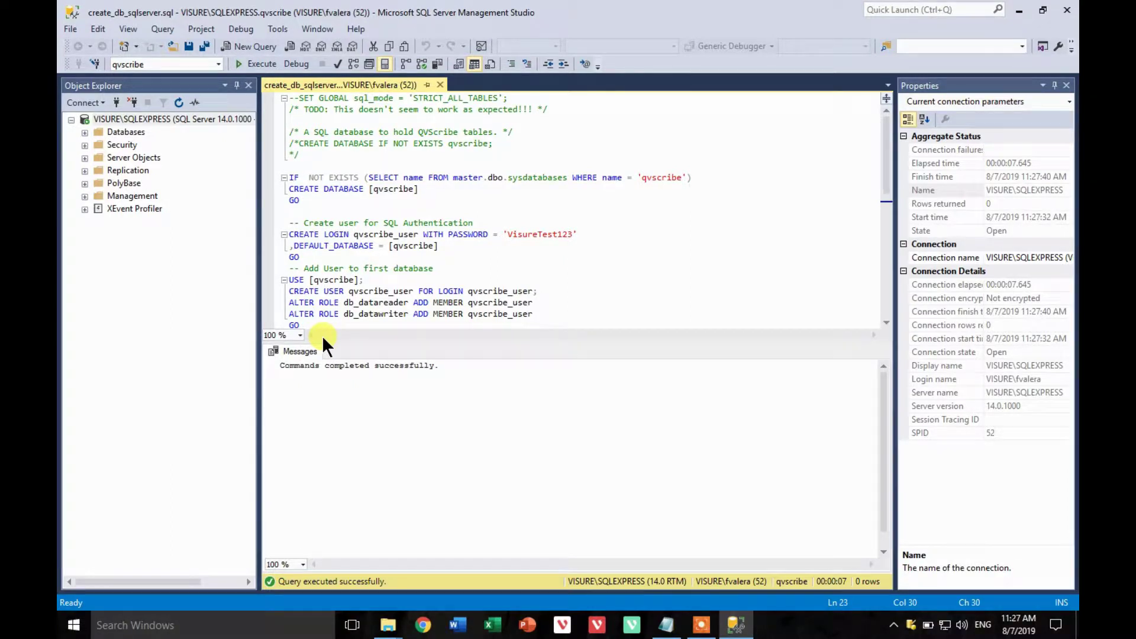
pyautogui.hotkey('alt', 'Tab')
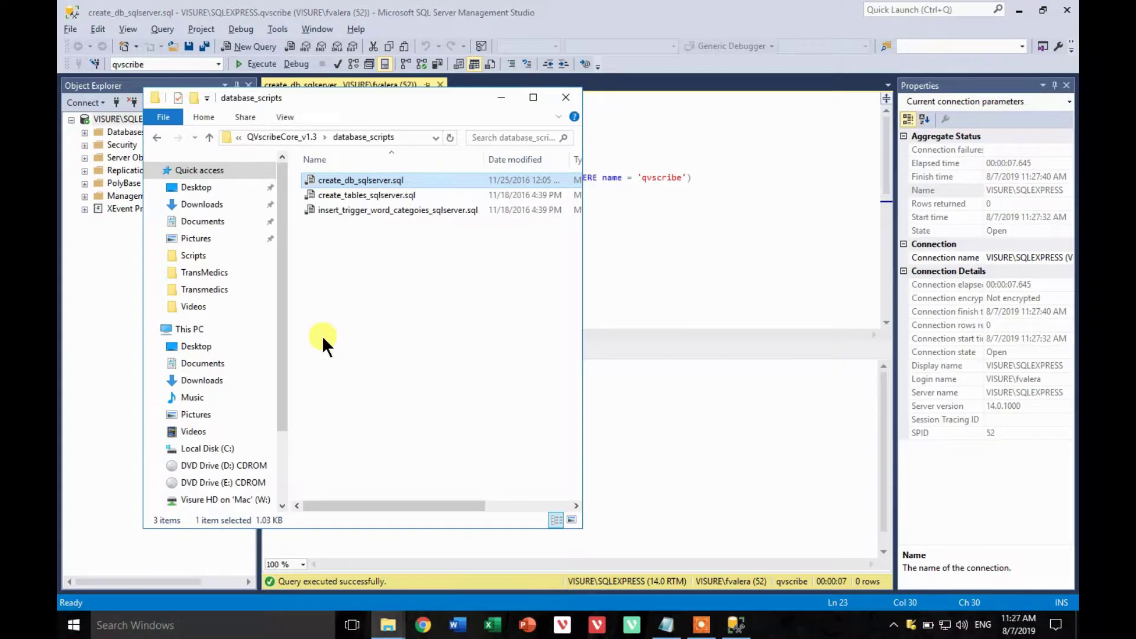
# Execute create_tables_sqlserver.sql in Management Studio, then return to database_scripts
pyautogui.click(360, 194)
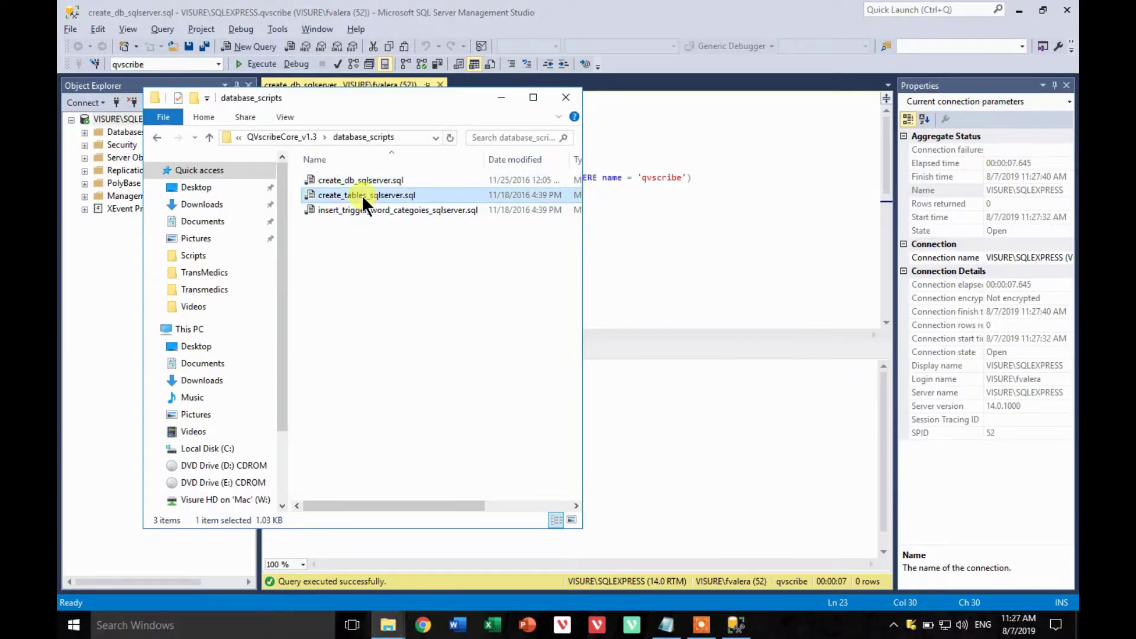
pyautogui.hotkey('alt', 'Tab')
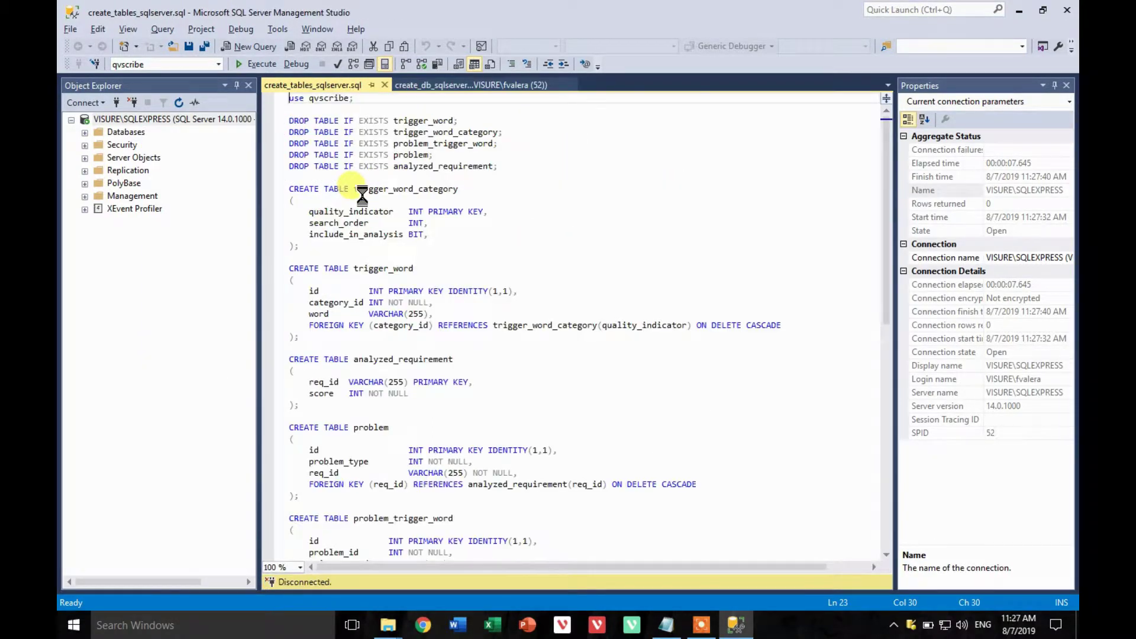
pyautogui.click(264, 63)
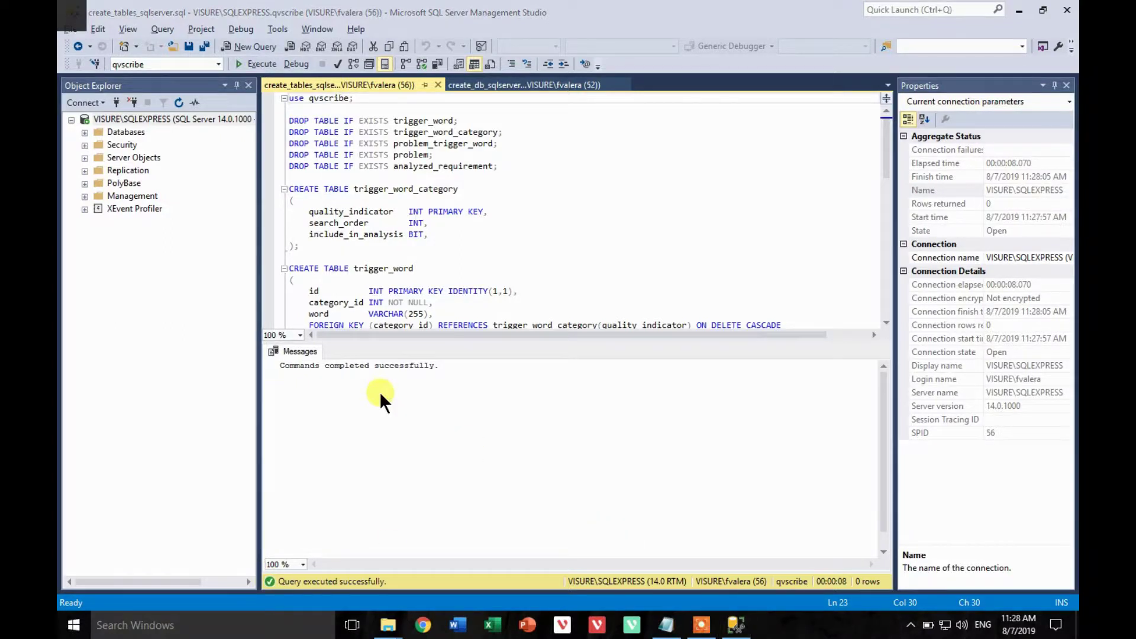
pyautogui.hotkey('alt', 'Tab')
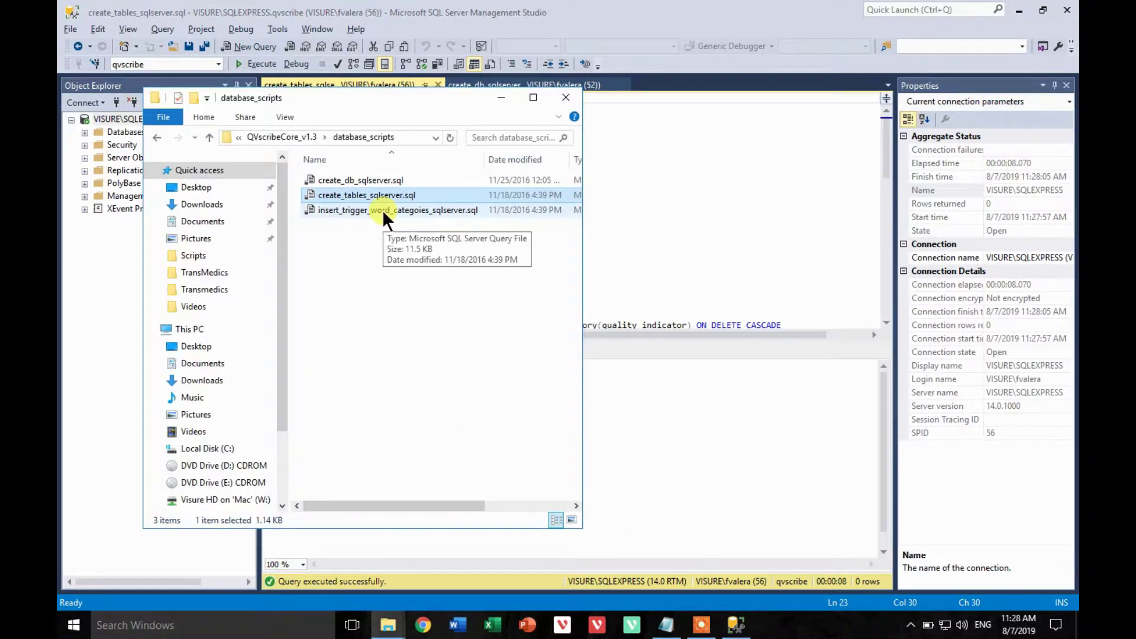
# Run insert_trigger_word_categoies_sqlserver.sql as a new query, then close Management Studio
pyautogui.click(382, 210)
pyautogui.doubleClick(383, 210)
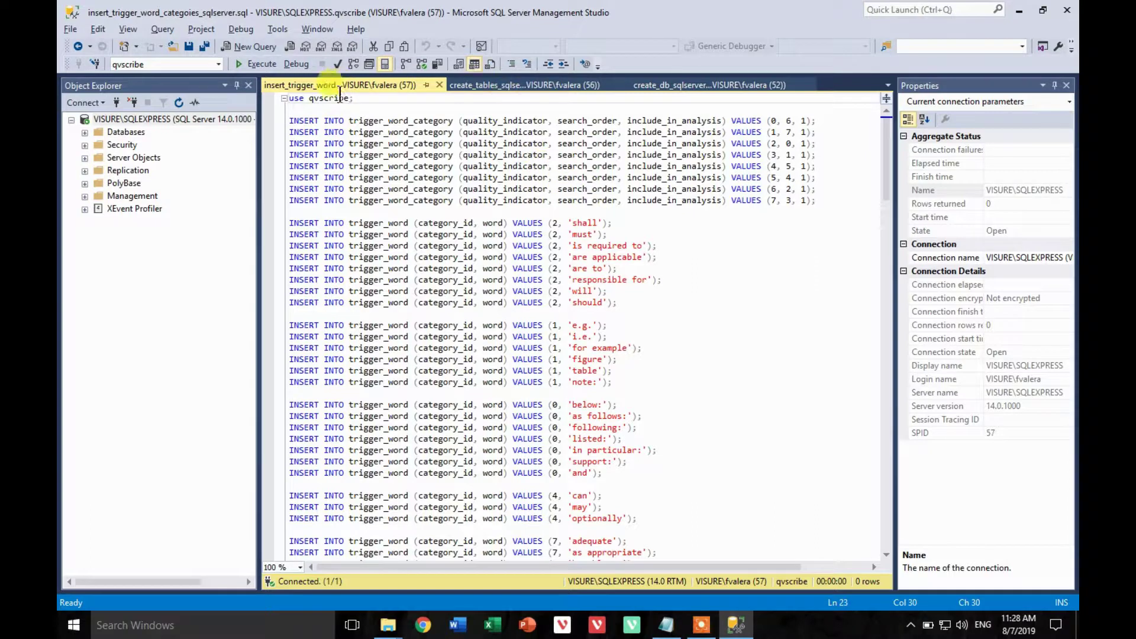
pyautogui.click(267, 69)
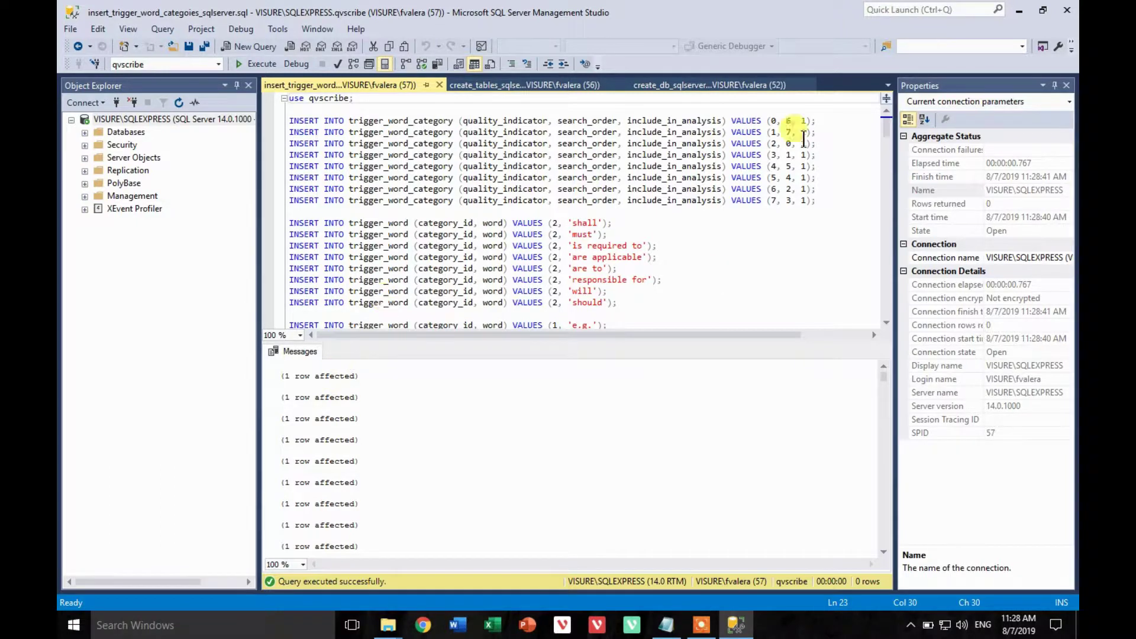
pyautogui.click(1065, 17)
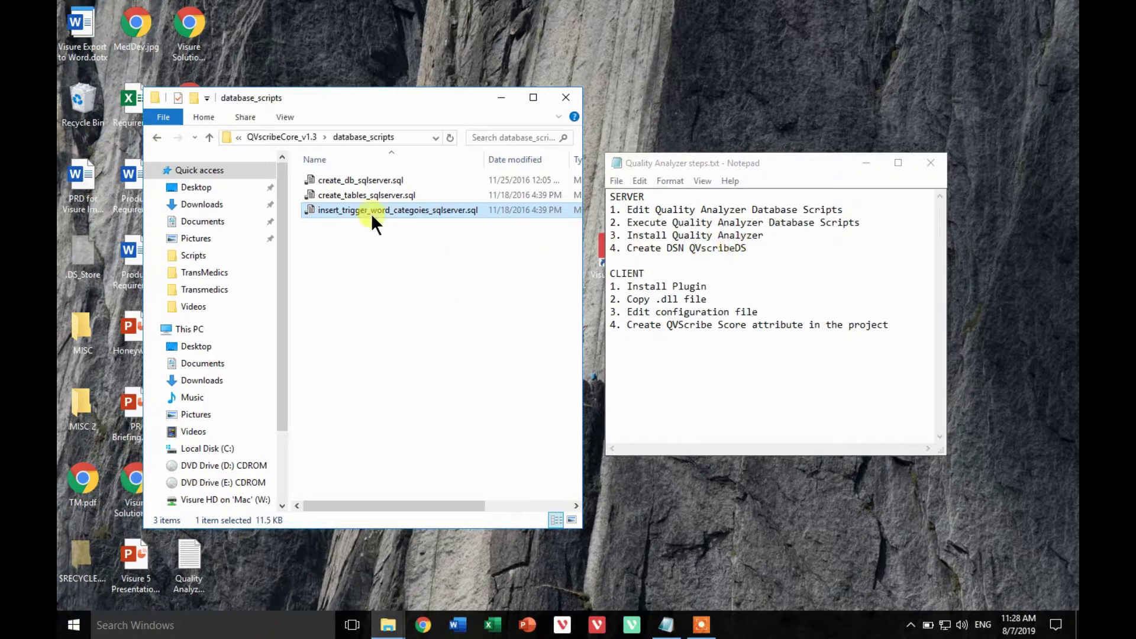
# Launch setup.exe from QVscribeCore_v1.3, allow it to run, and start installing Qvs Core Service
pyautogui.click(287, 138)
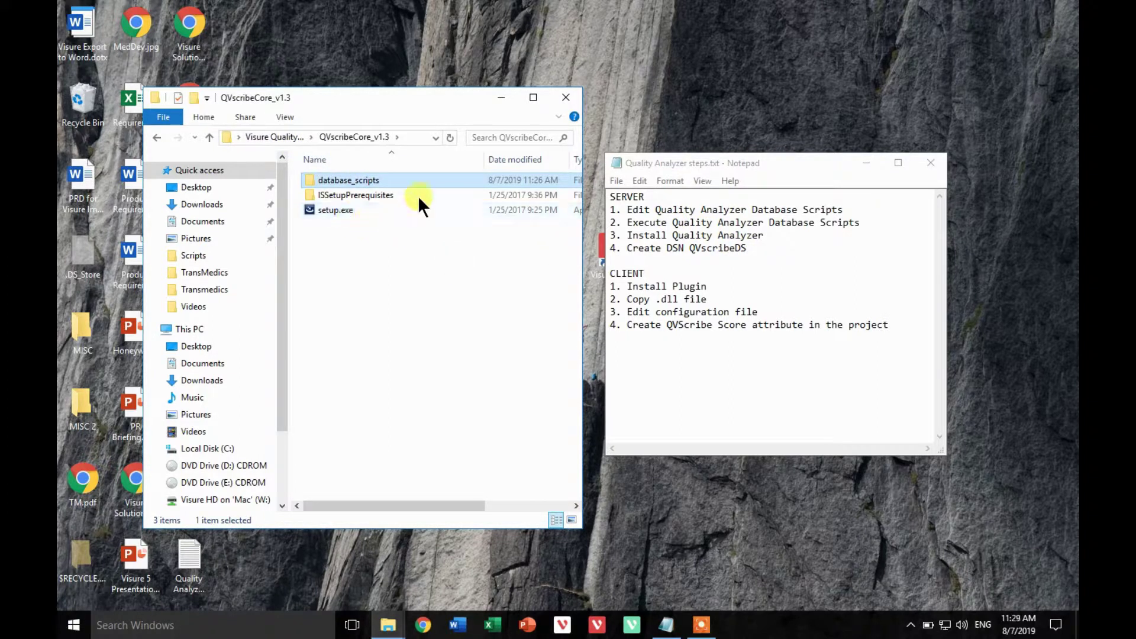
pyautogui.doubleClick(330, 215)
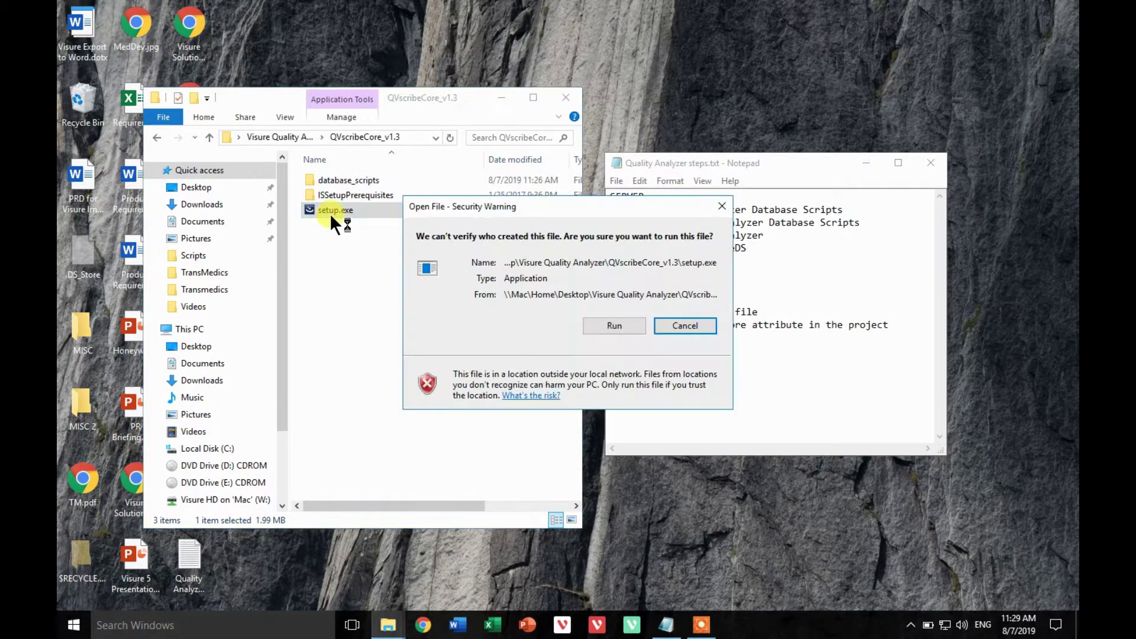
pyautogui.click(607, 330)
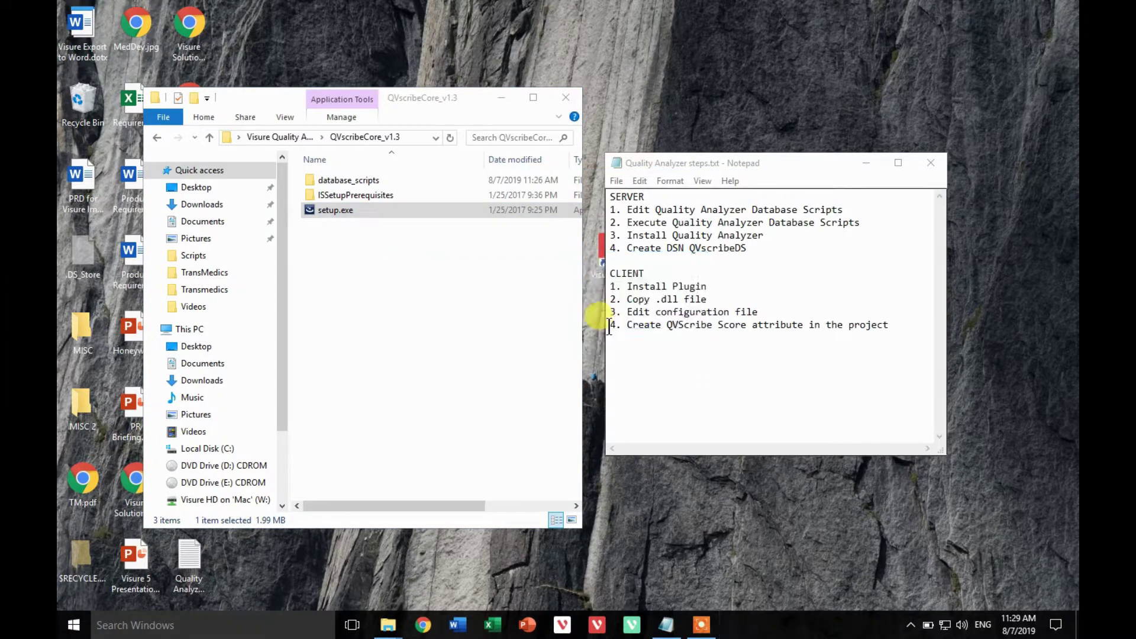
pyautogui.click(638, 426)
pyautogui.click(639, 425)
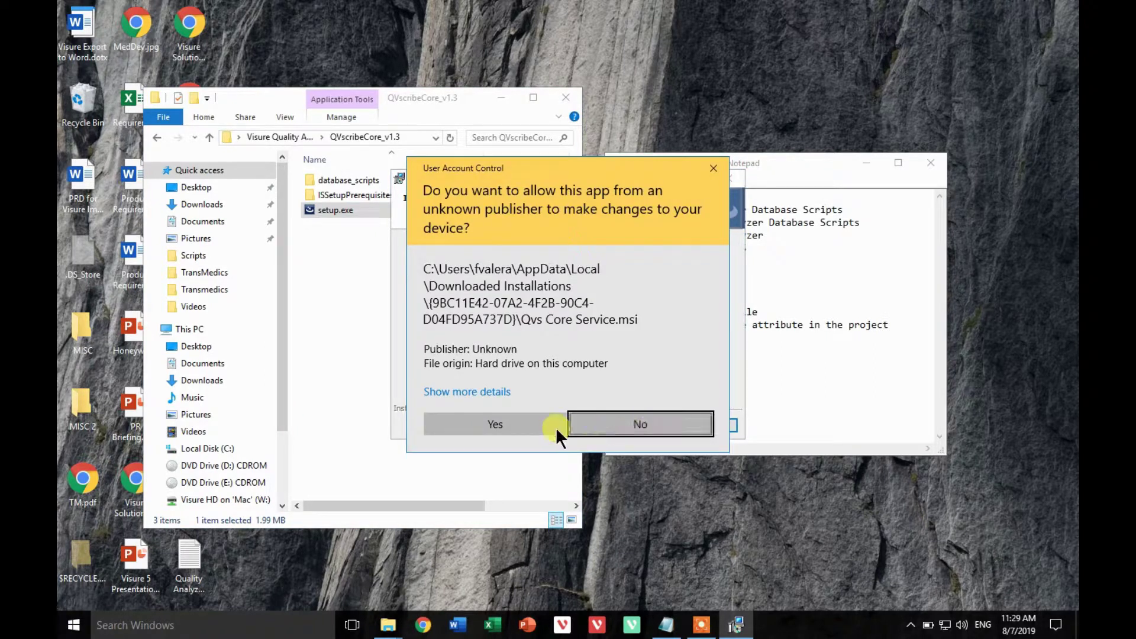
# Approve the User Account Control prompt and finish the Qvs Core Service installation
pyautogui.click(556, 426)
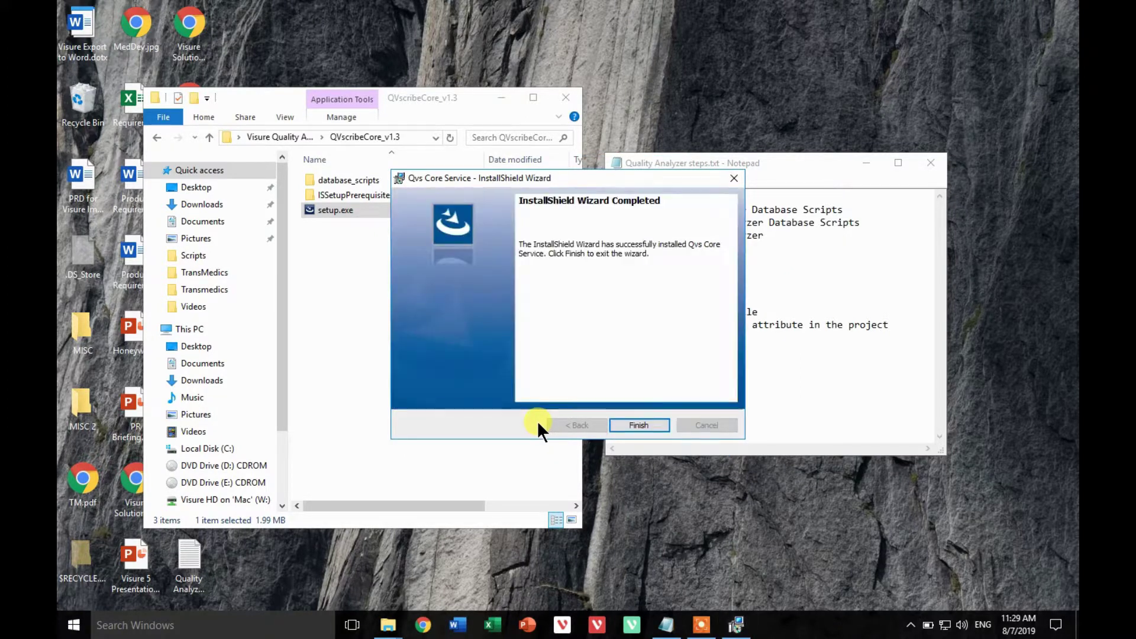
pyautogui.click(642, 425)
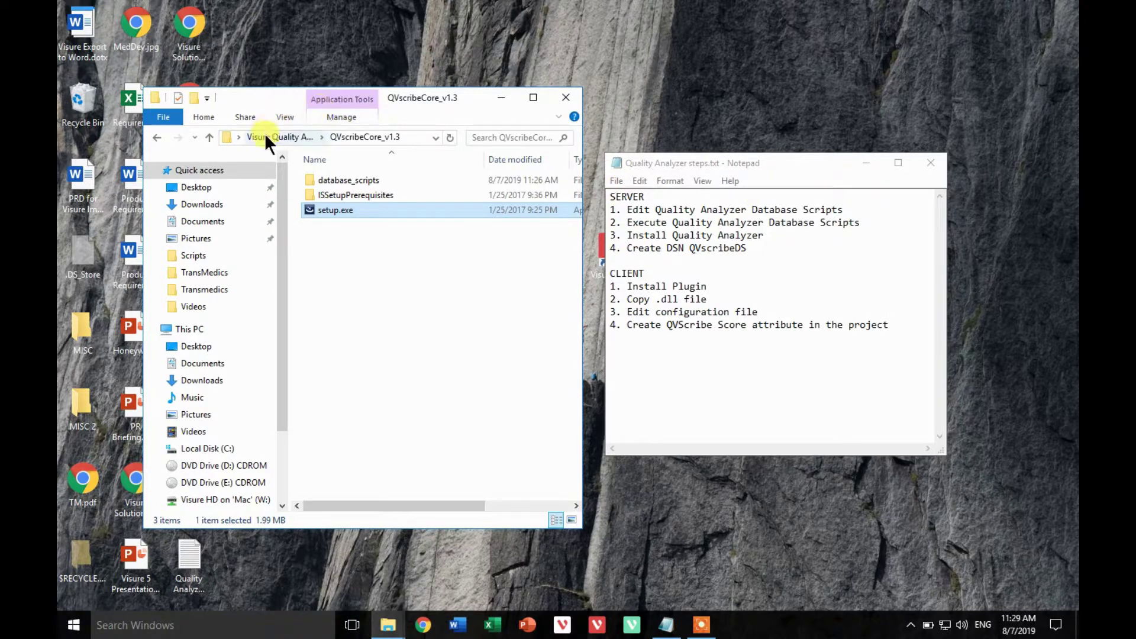
# In a new window, go to C:\Program Files (x86)\QRA Corp\QvsCore and bring up QvsCoreWindowsService.exe.config's context menu
pyautogui.press('super+e')
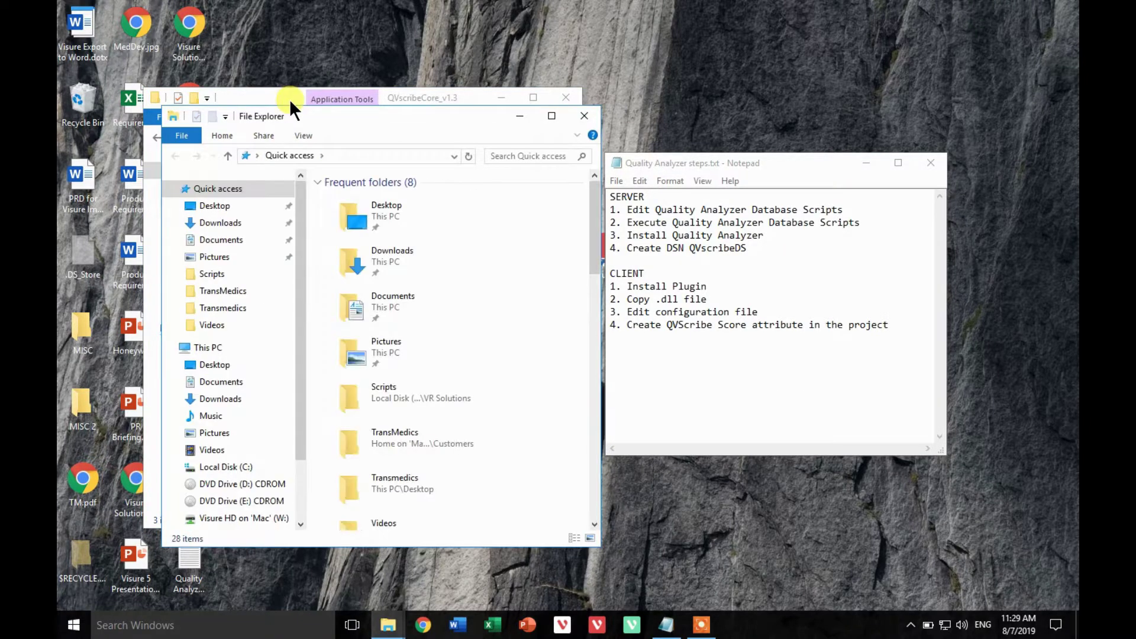
pyautogui.click(225, 467)
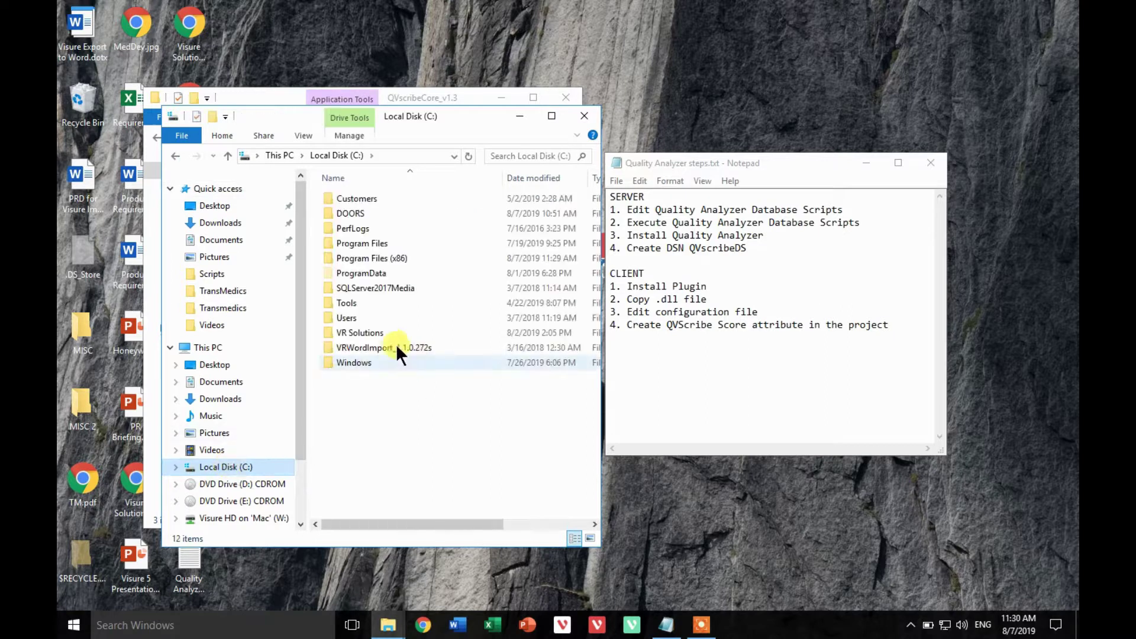
pyautogui.click(385, 263)
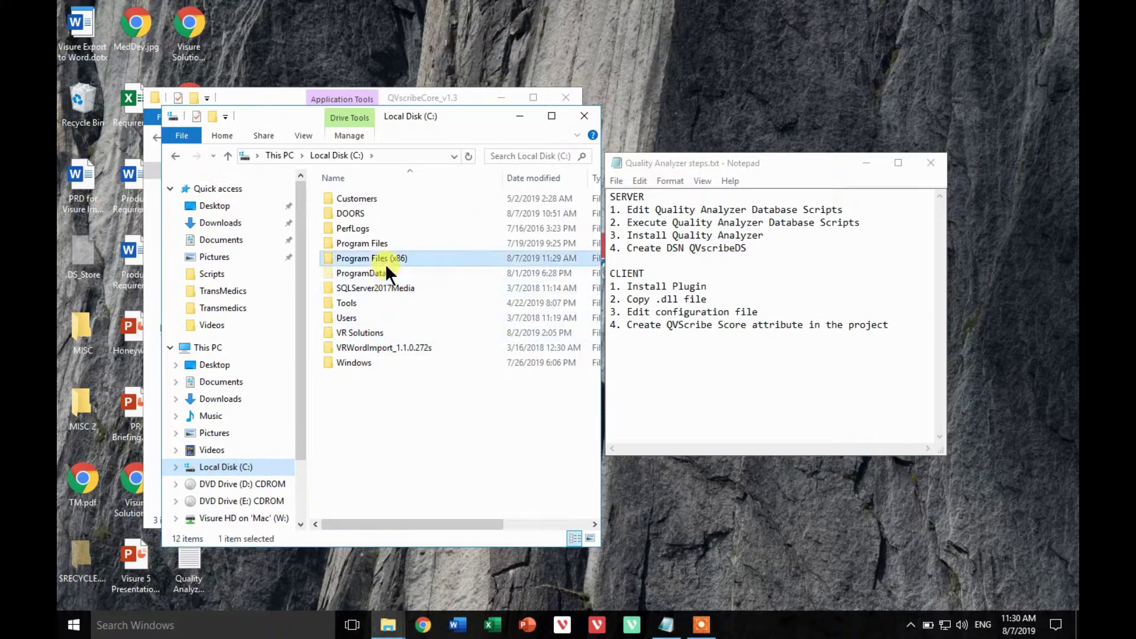
pyautogui.doubleClick(385, 263)
pyautogui.press('q')
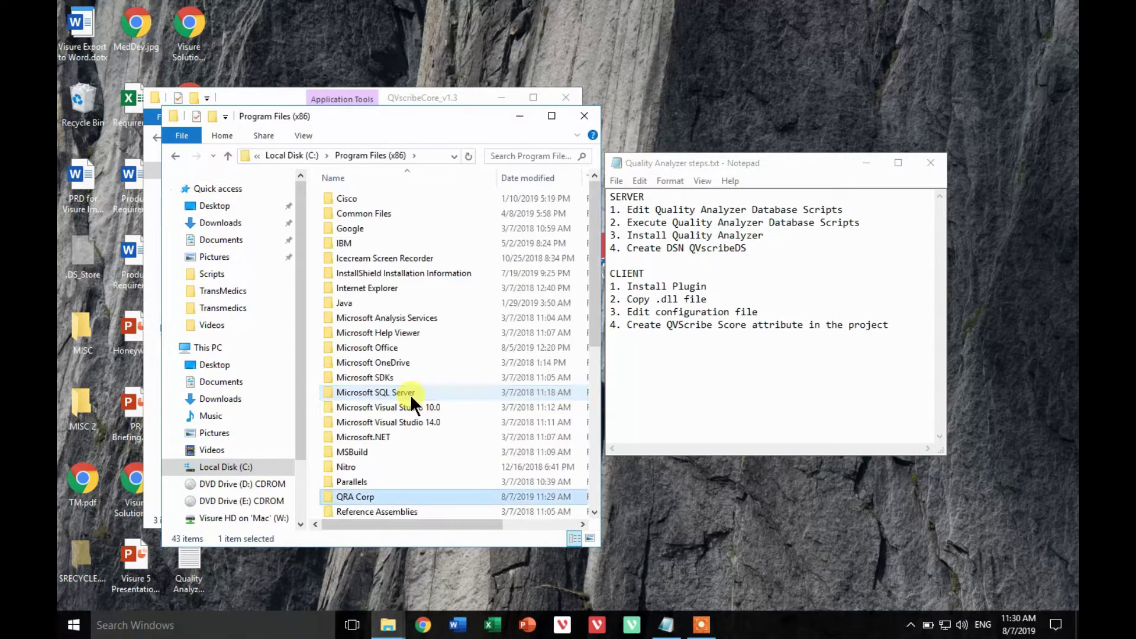
pyautogui.doubleClick(339, 494)
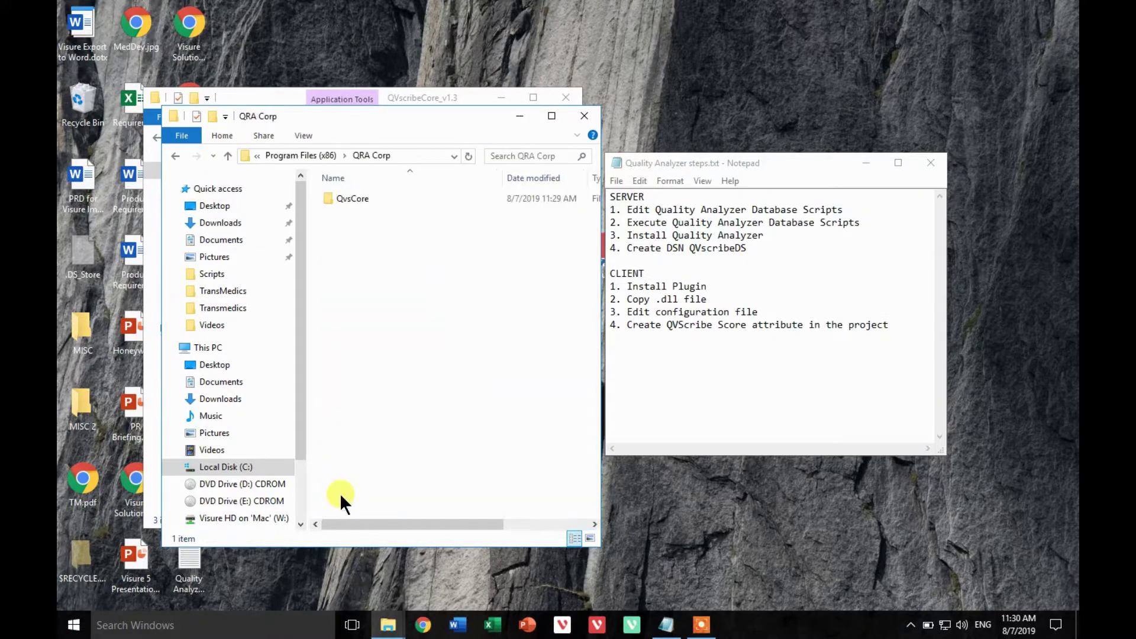
pyautogui.doubleClick(349, 199)
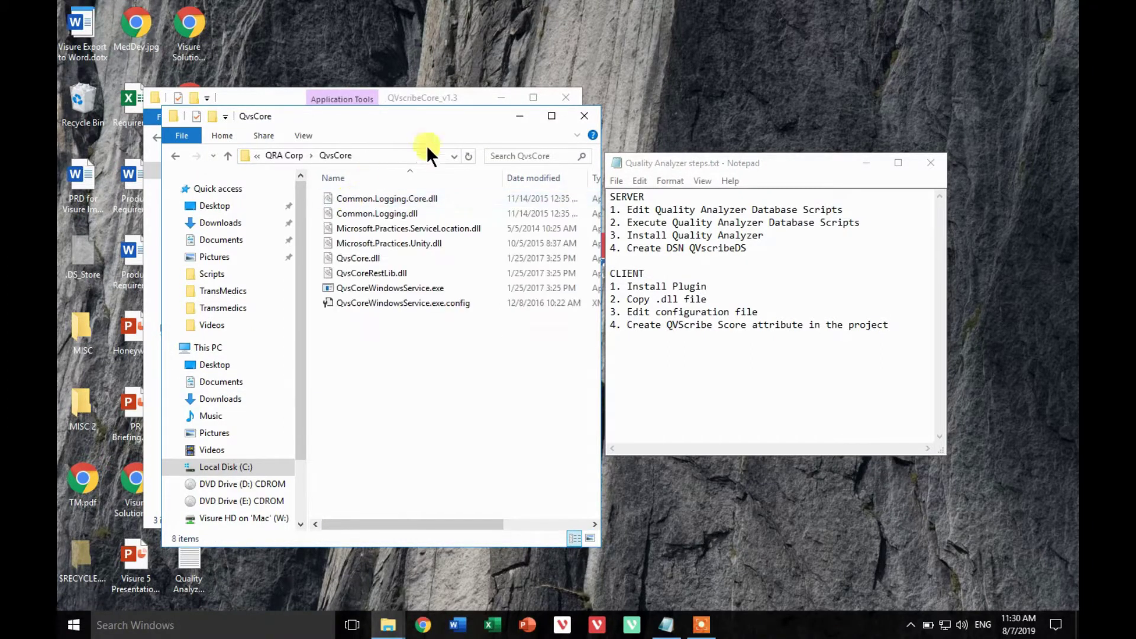
pyautogui.click(404, 305)
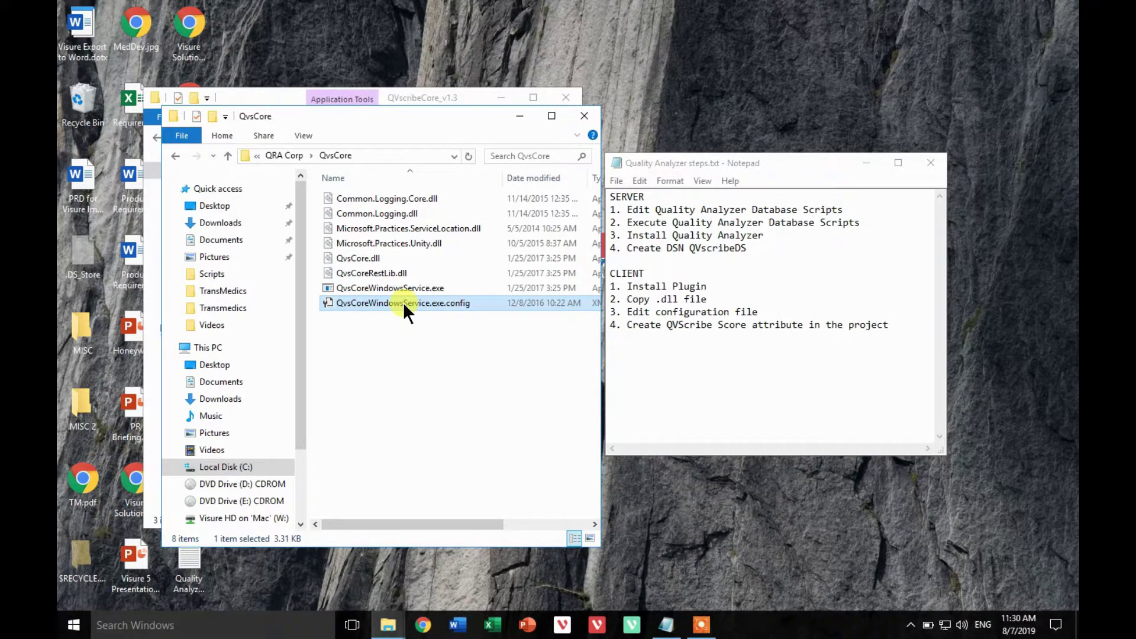
pyautogui.rightClick(403, 302)
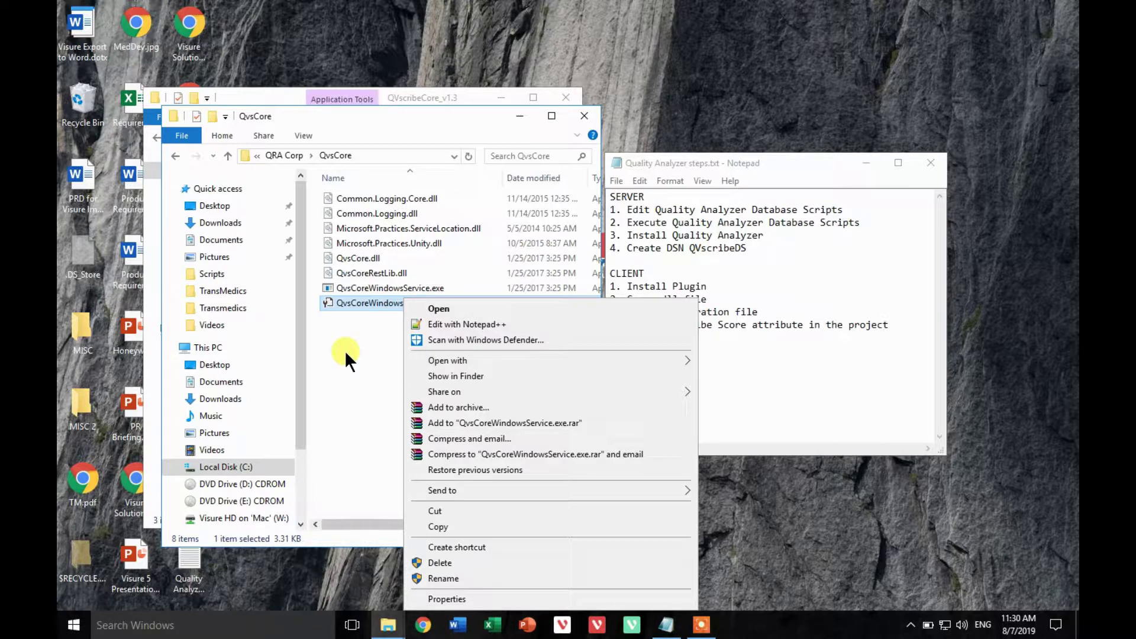
# In Notepad++, replace replace_me in line 63's connection string with the database password and save
pyautogui.click(478, 324)
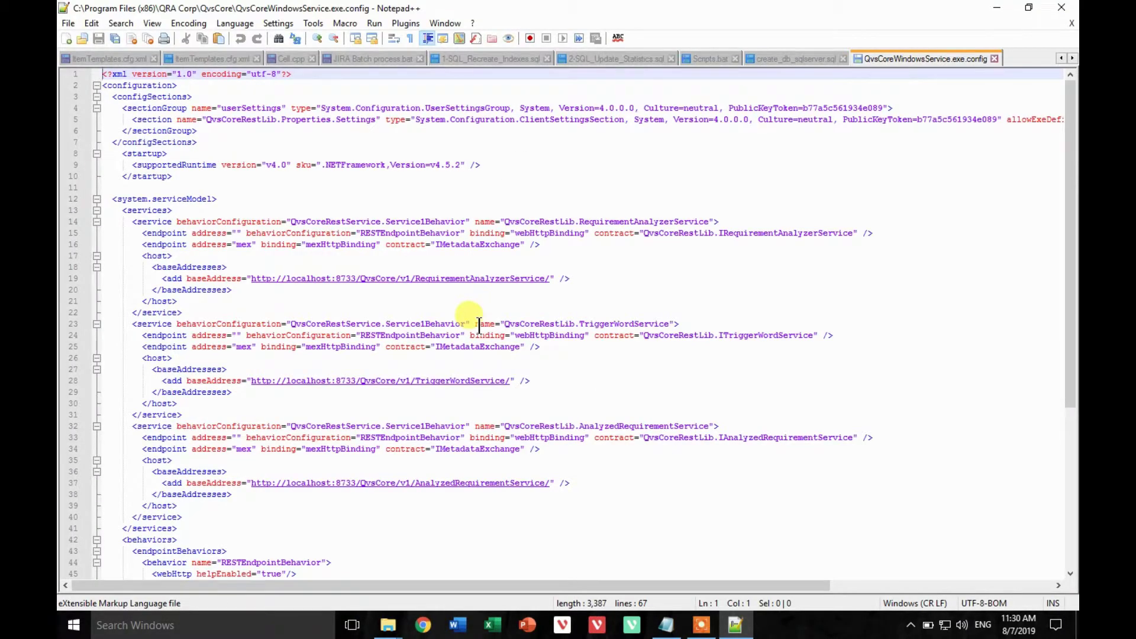
pyautogui.scroll(-7, 519, 325)
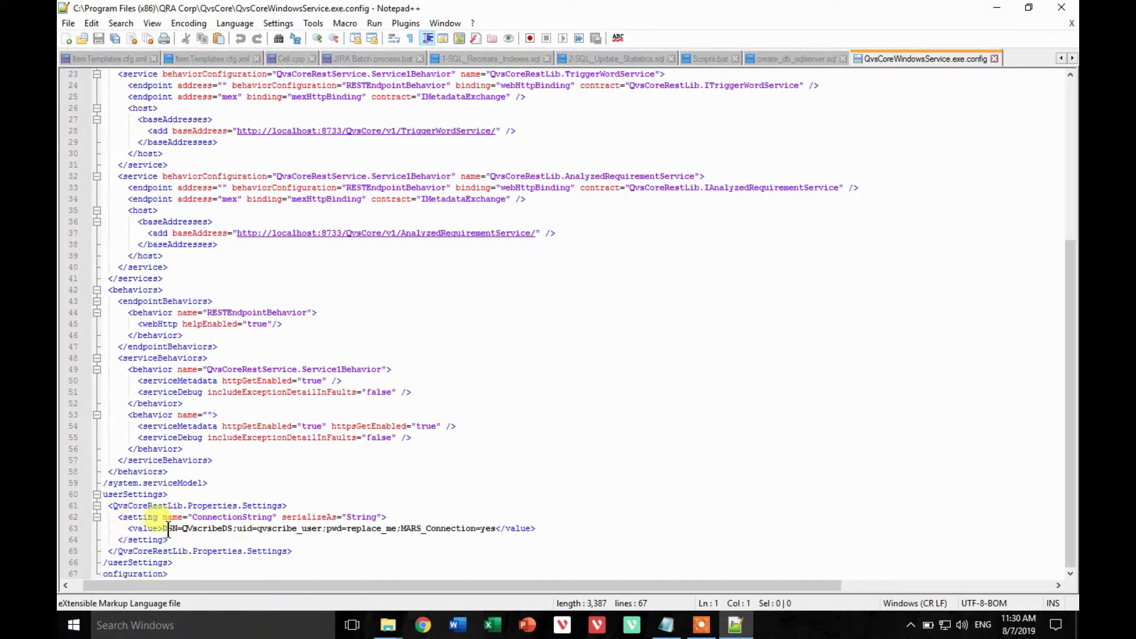
pyautogui.click(184, 528)
pyautogui.moveTo(184, 528); pyautogui.dragTo(232, 529)
pyautogui.hotkey('ctrl', 'c')
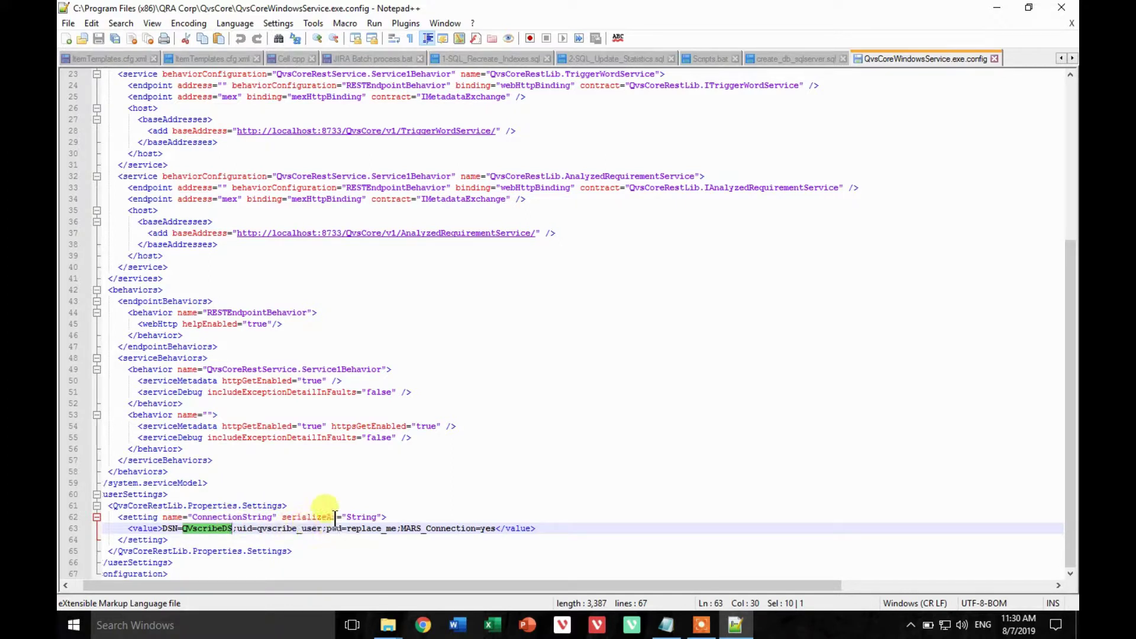
pyautogui.moveTo(346, 528); pyautogui.dragTo(395, 530)
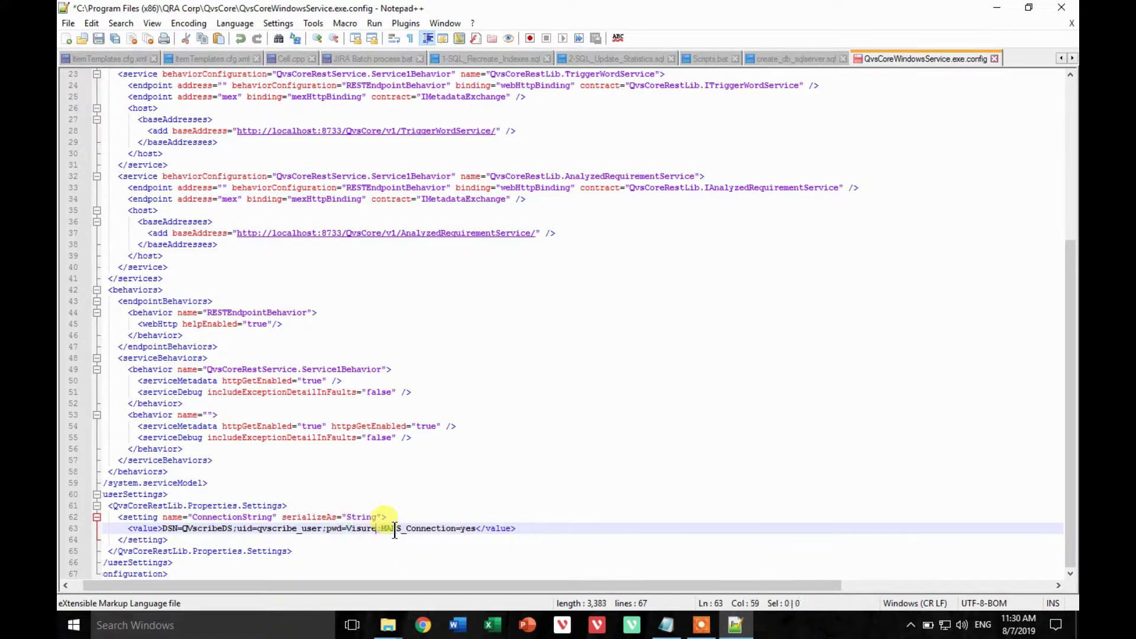
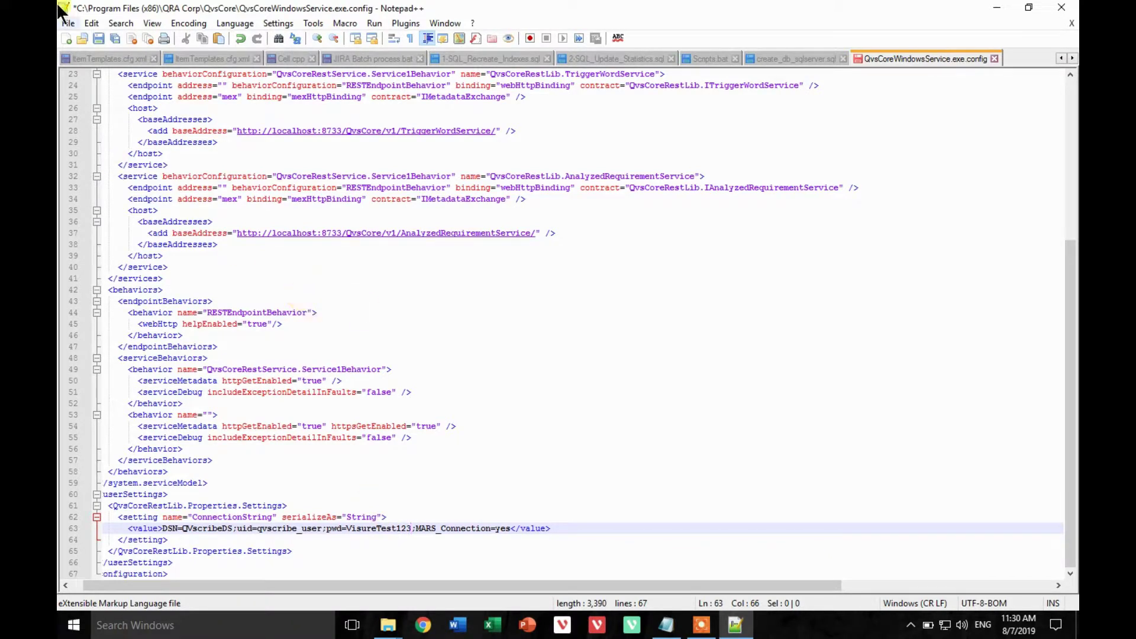
pyautogui.click(98, 39)
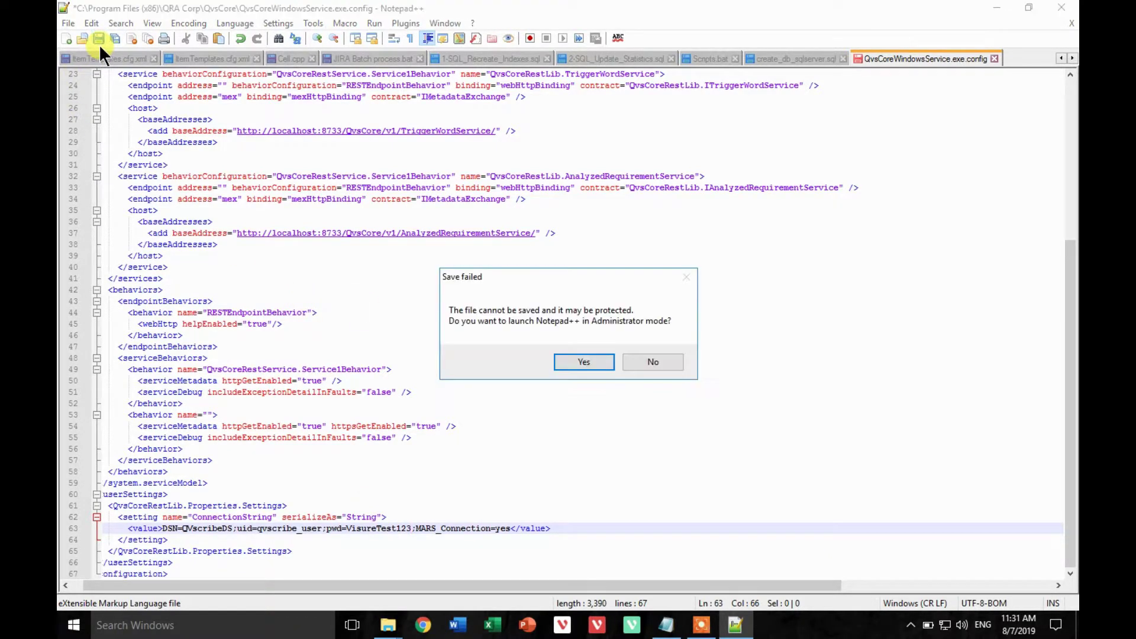
# Restart Notepad++ in Administrator mode, approving the UAC prompt
pyautogui.click(602, 360)
pyautogui.click(527, 406)
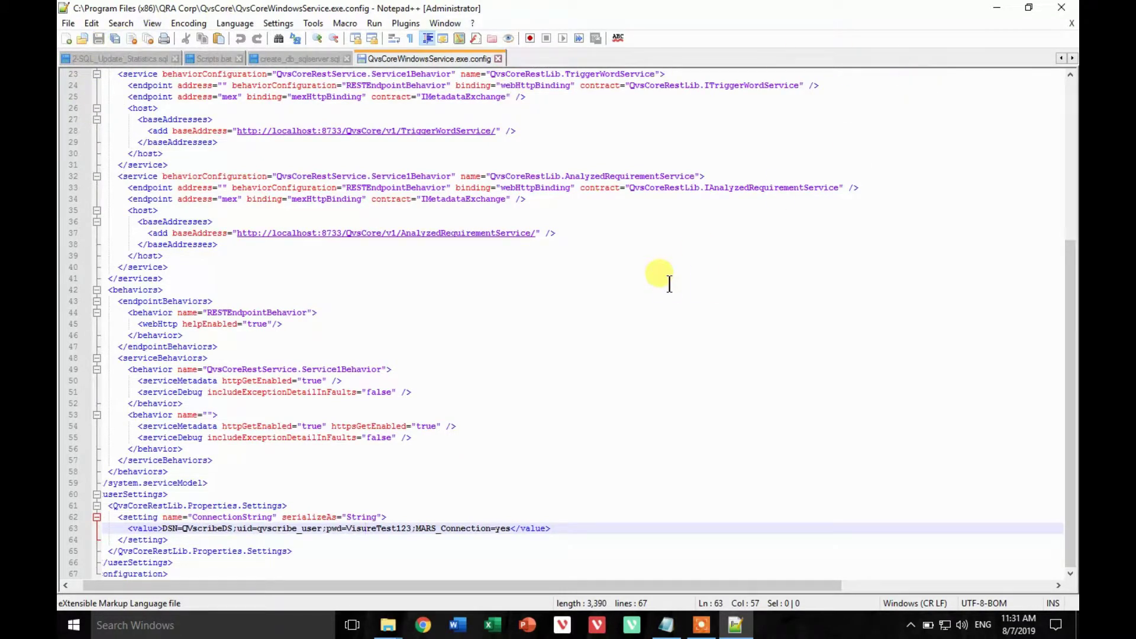
pyautogui.click(74, 629)
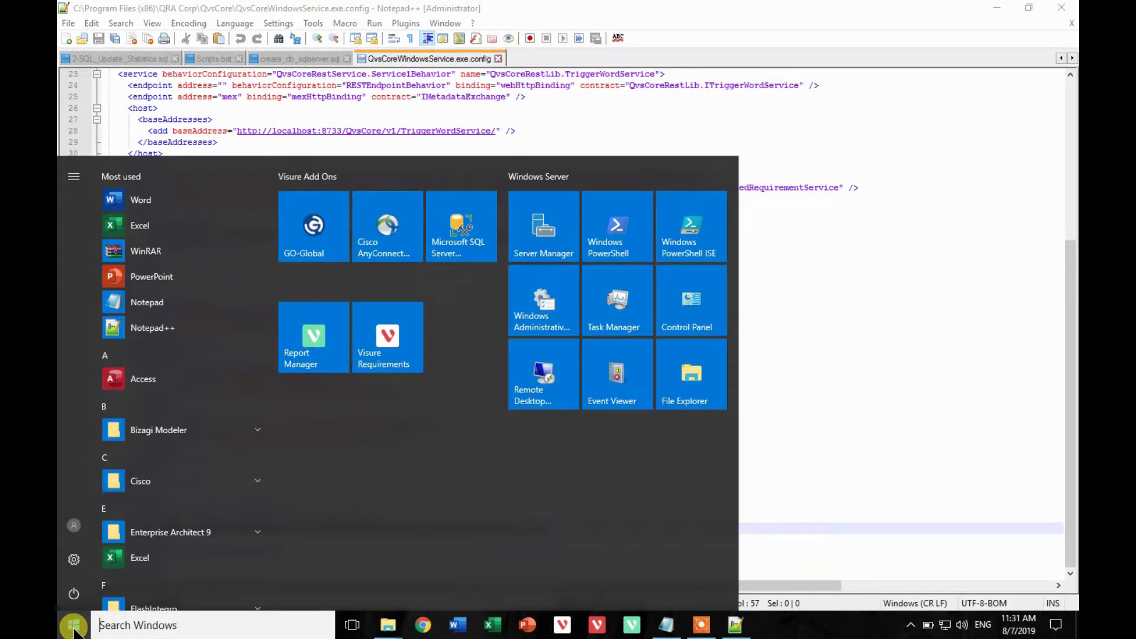
# In 32-bit ODBC Data Sources, start a new System DSN with the SQL Server Native Client 11.0 driver
pyautogui.write('o')
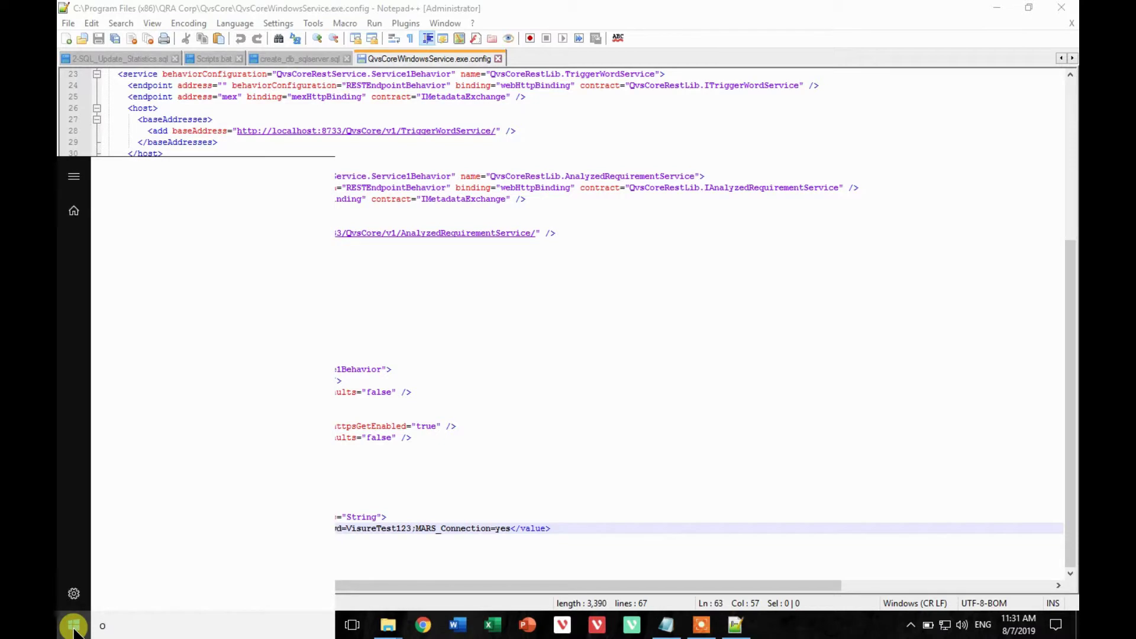
pyautogui.write('dbc')
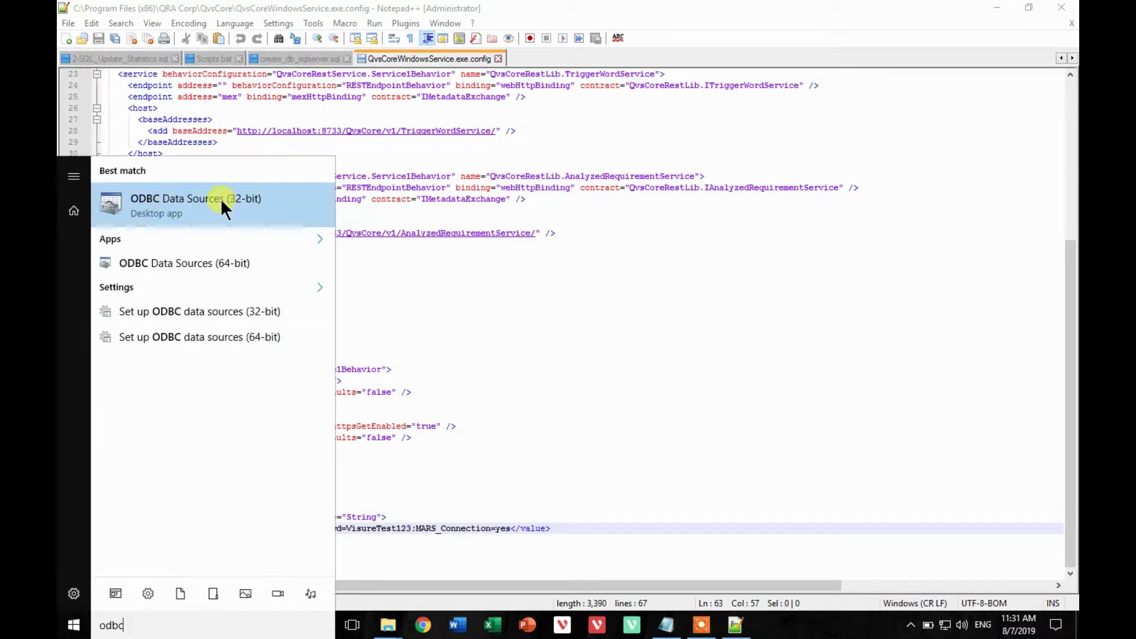
pyautogui.click(220, 199)
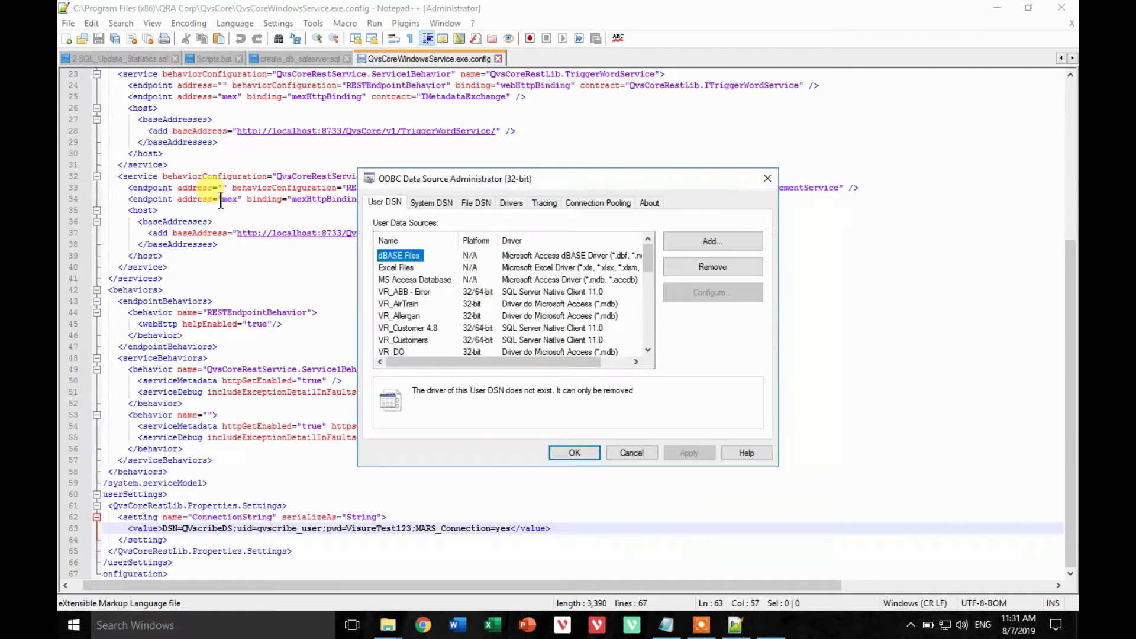
pyautogui.click(435, 204)
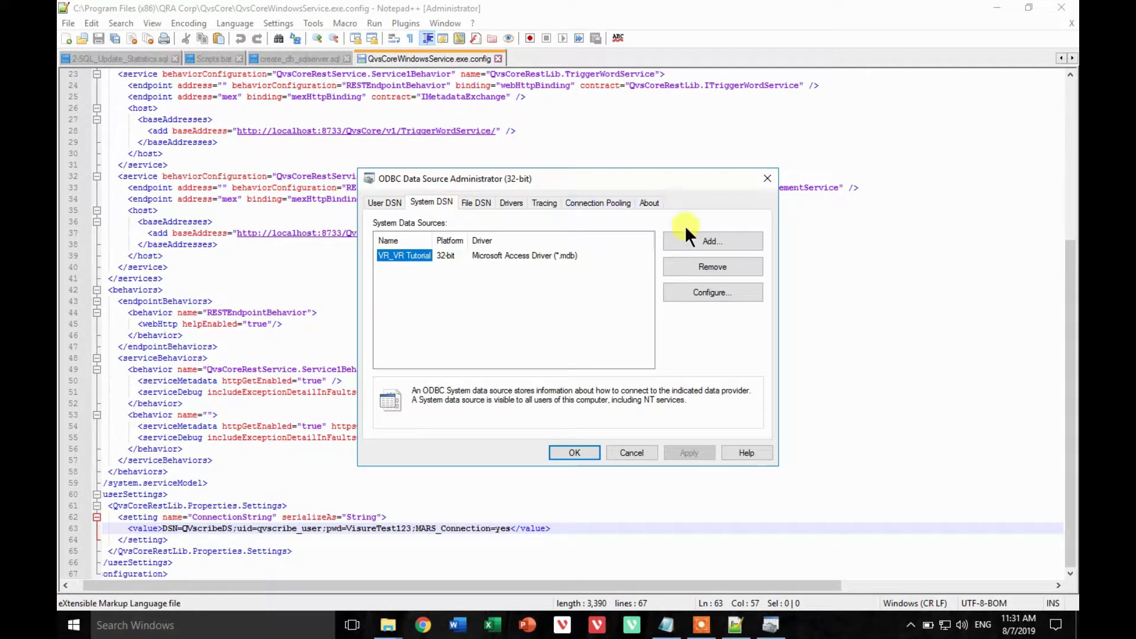
pyautogui.click(719, 247)
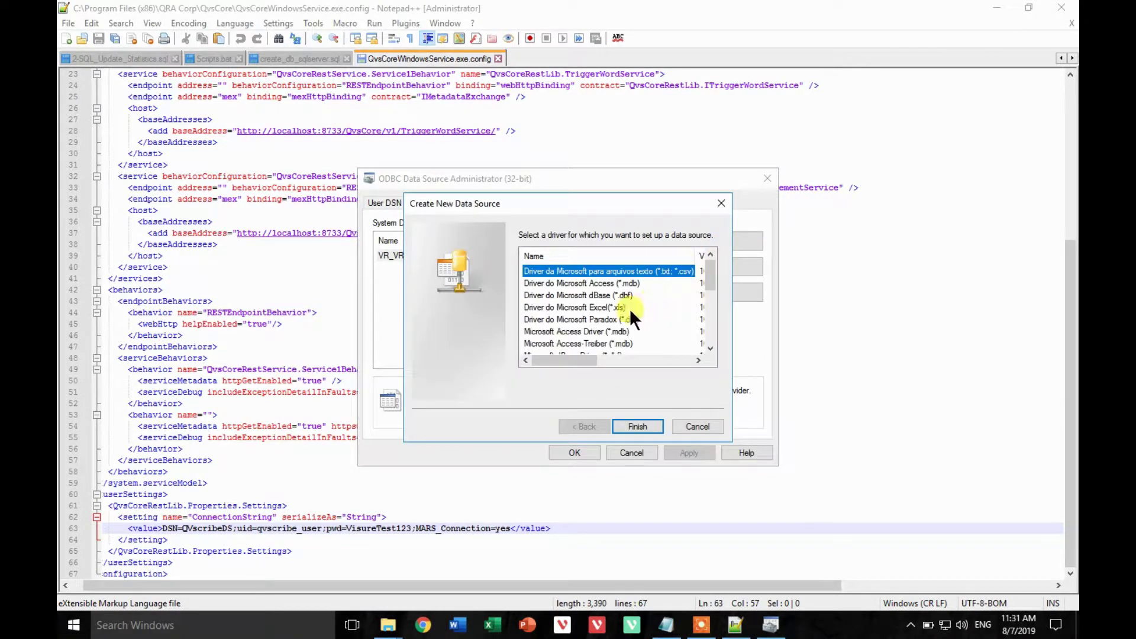
pyautogui.scroll(-4, 629, 309)
pyautogui.click(577, 344)
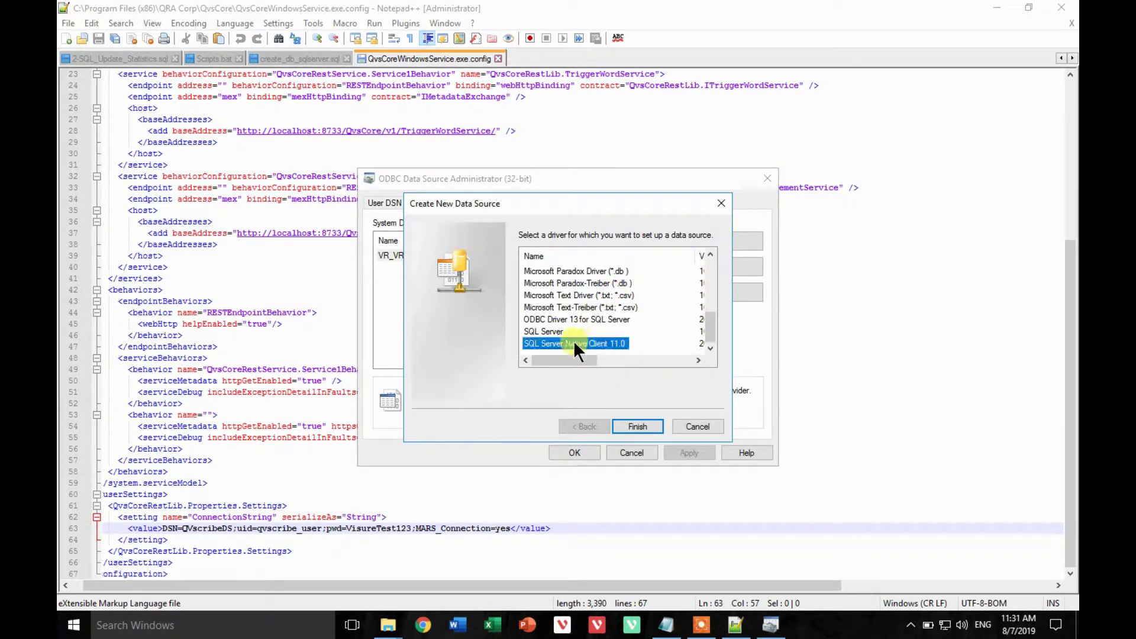
pyautogui.click(637, 426)
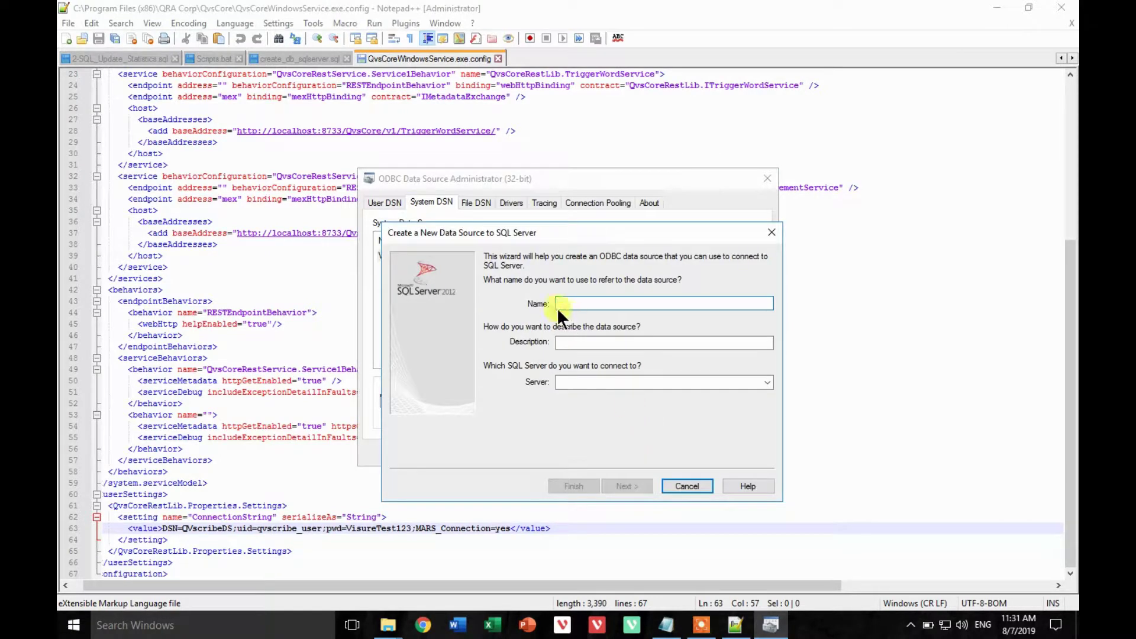
# Name the data source QVscribeDS and set its server to VISURE\SQLEXPRESS
pyautogui.hotkey('ctrl', 'v')
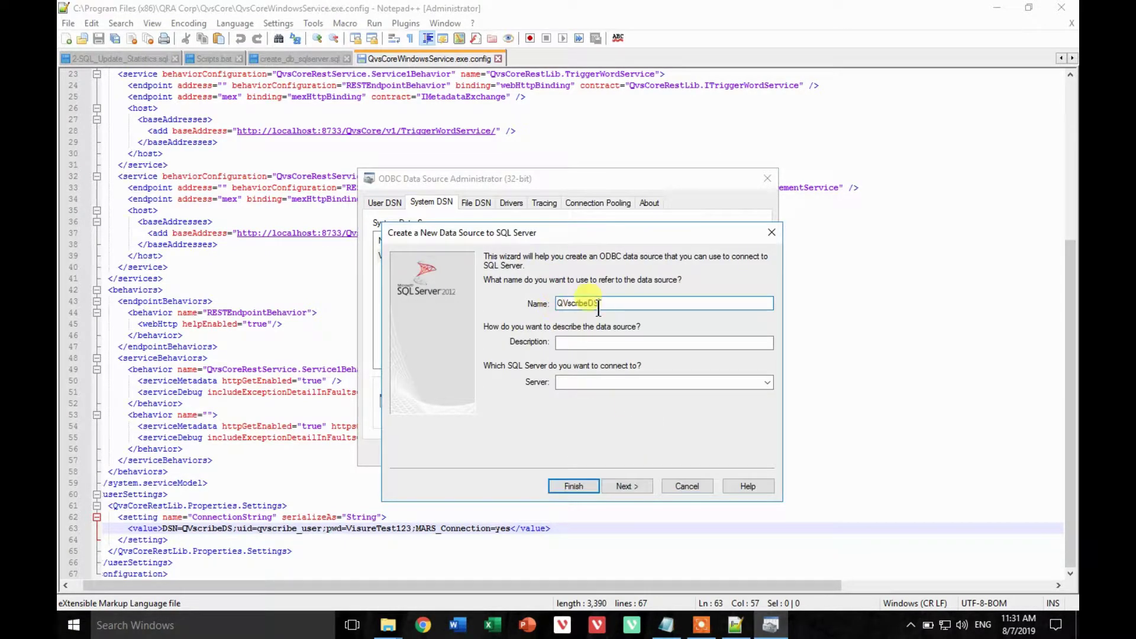
pyautogui.click(683, 381)
pyautogui.write('VISURE')
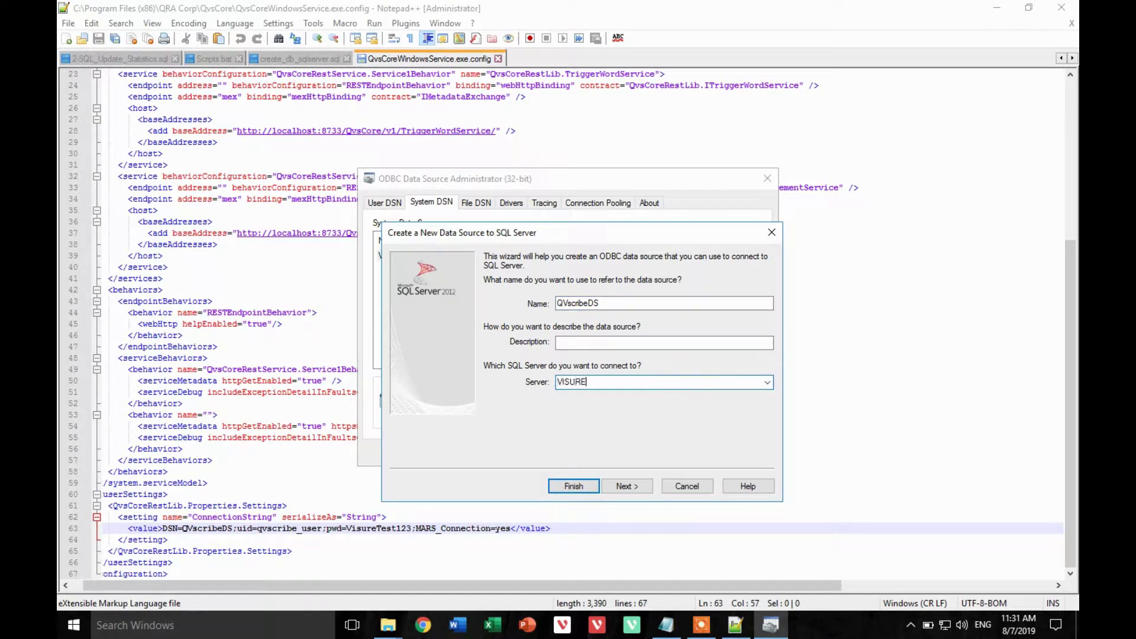
pyautogui.write('\\SQLEXPRESS')
# Switch to SQL Server authentication and enter the SQL login ID and its password
pyautogui.click(632, 487)
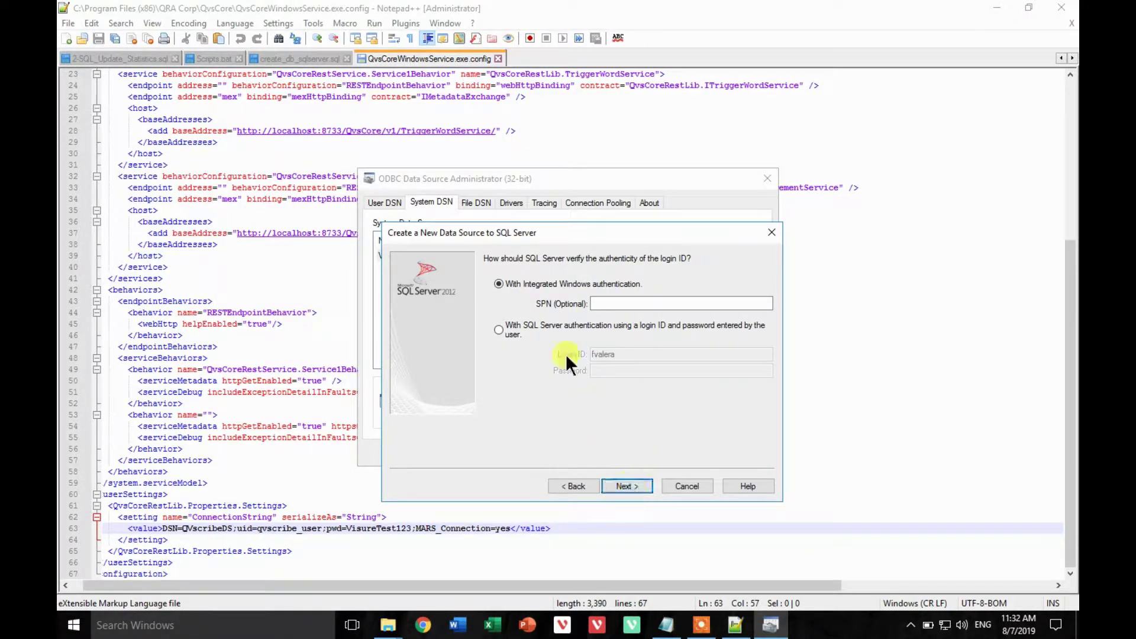
pyautogui.click(573, 325)
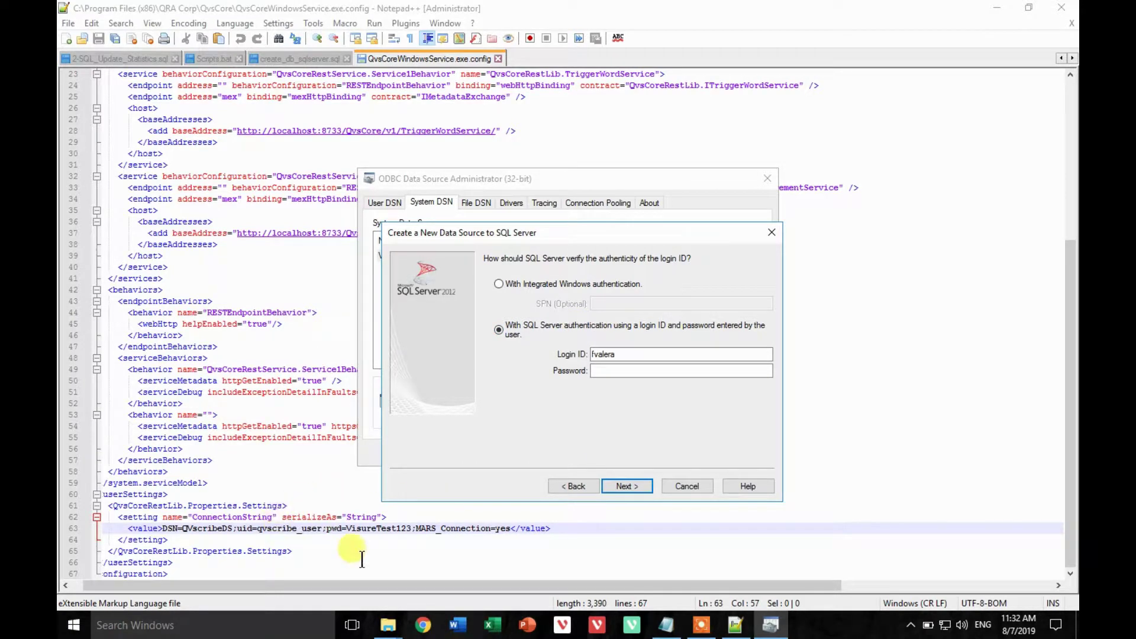
pyautogui.moveTo(621, 354); pyautogui.dragTo(526, 355)
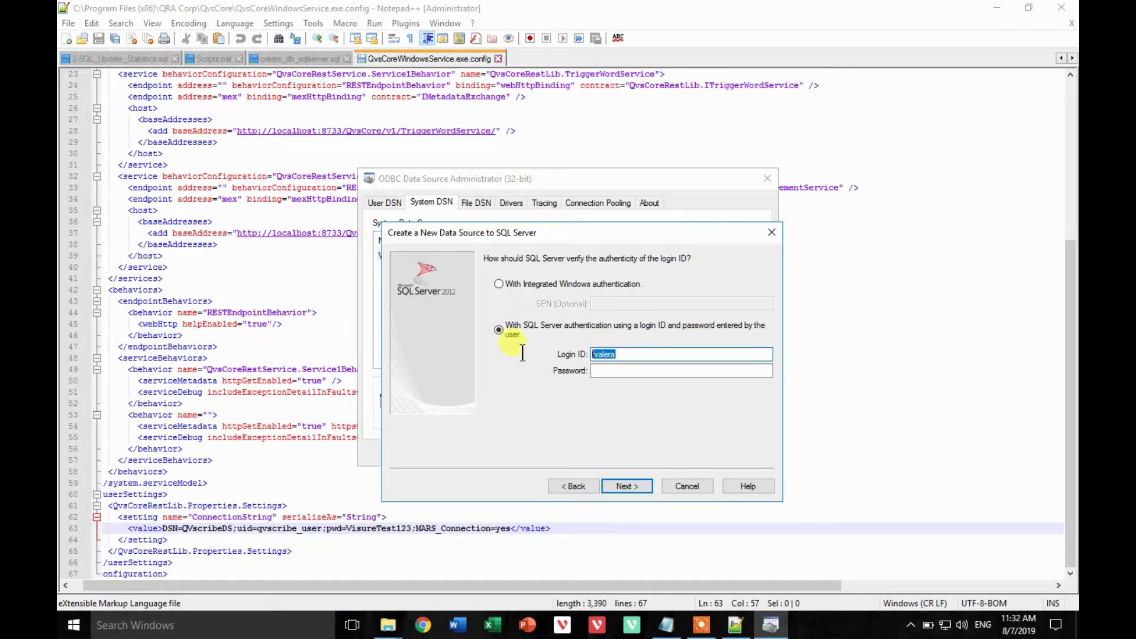
pyautogui.write('qvscribe_user')
pyautogui.press('Tab')
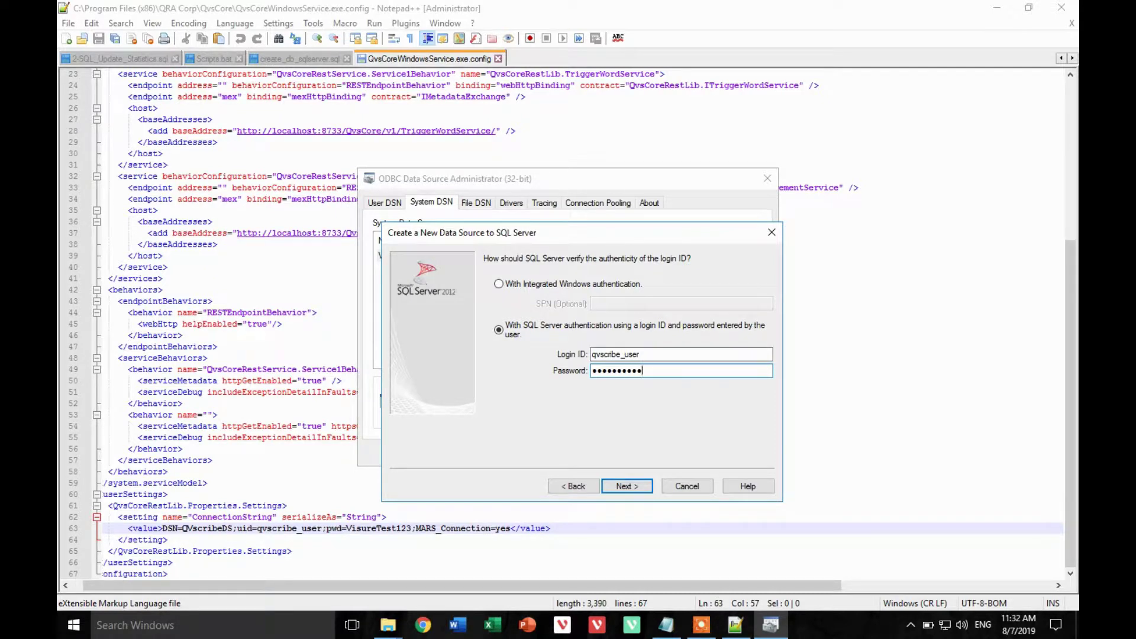
# Change the default database to qvscribe
pyautogui.click(637, 488)
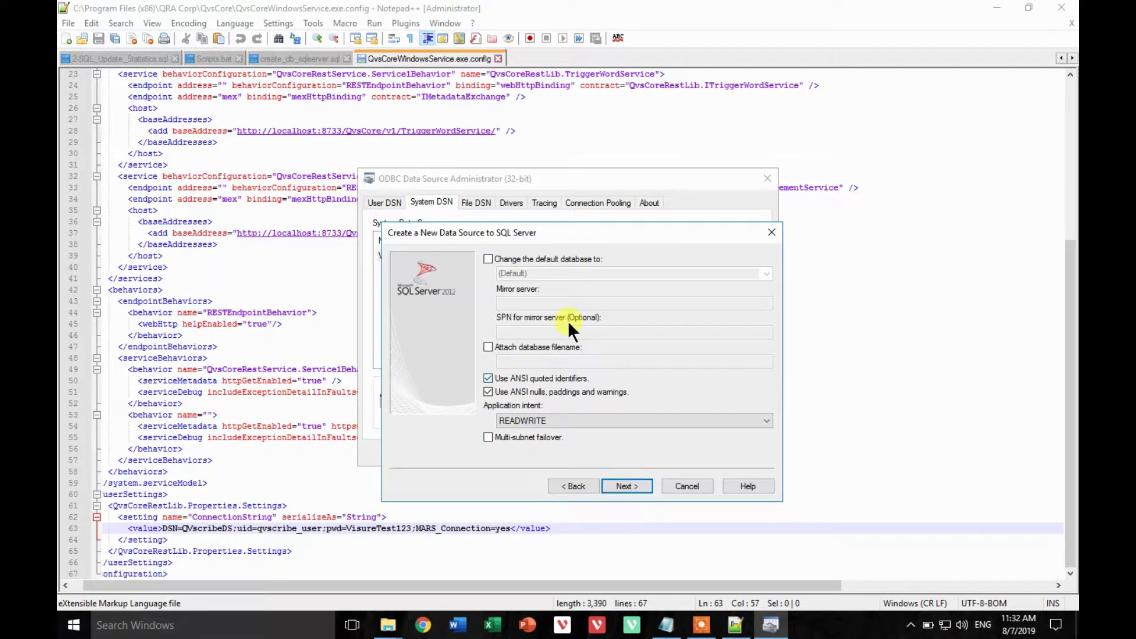
pyautogui.click(548, 260)
pyautogui.click(769, 275)
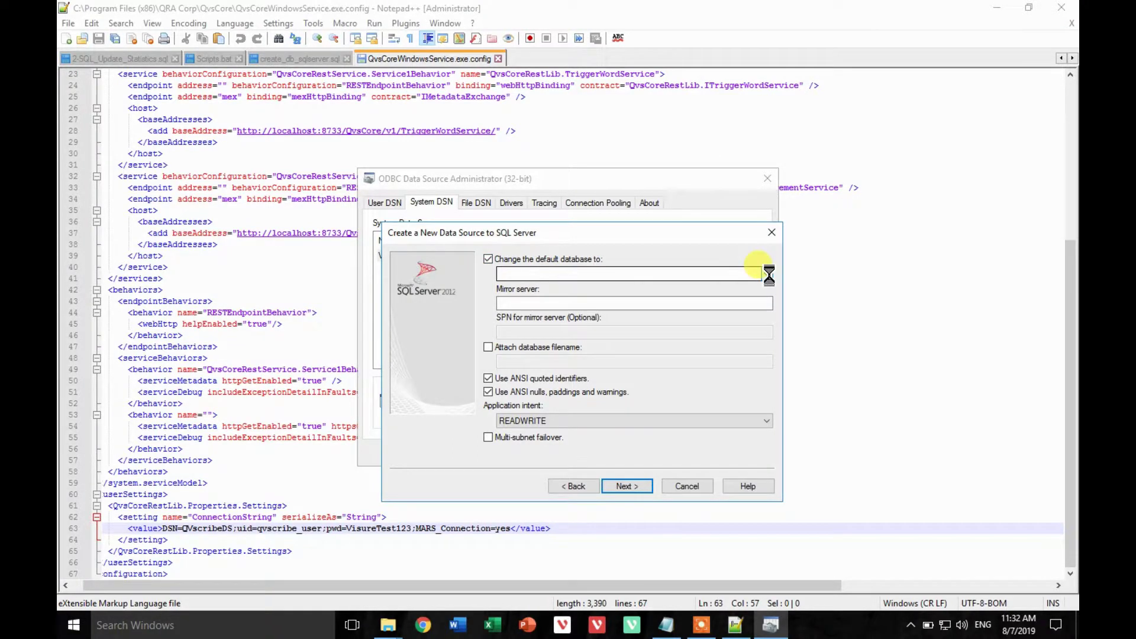
pyautogui.click(570, 370)
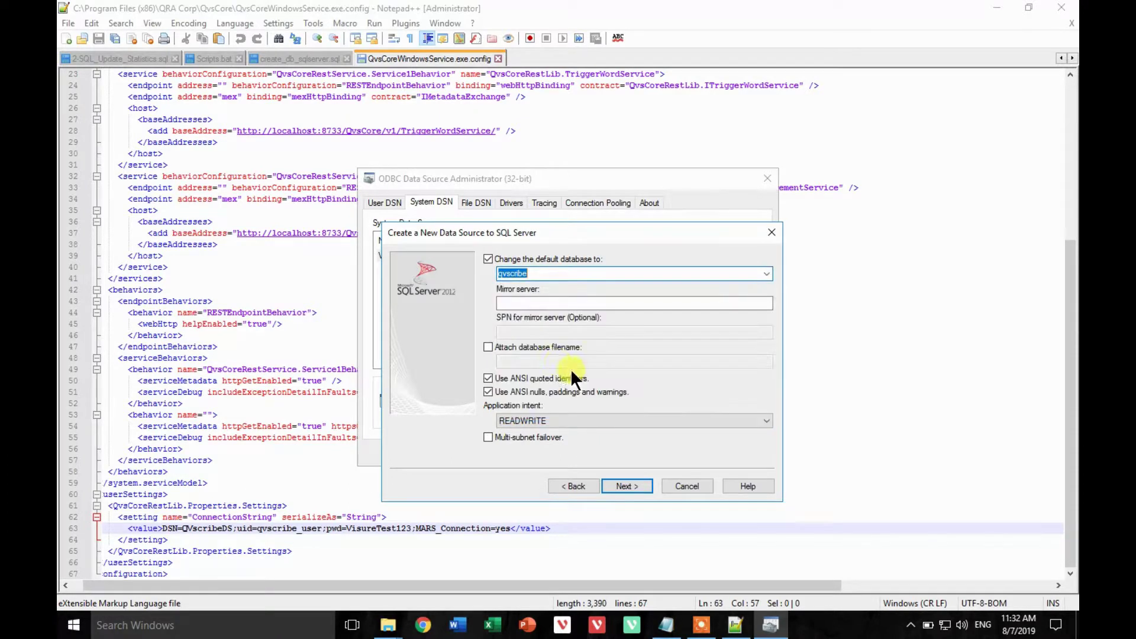
# Finish the wizard, test the connection successfully, and accept the QVscribeDS data source
pyautogui.click(626, 487)
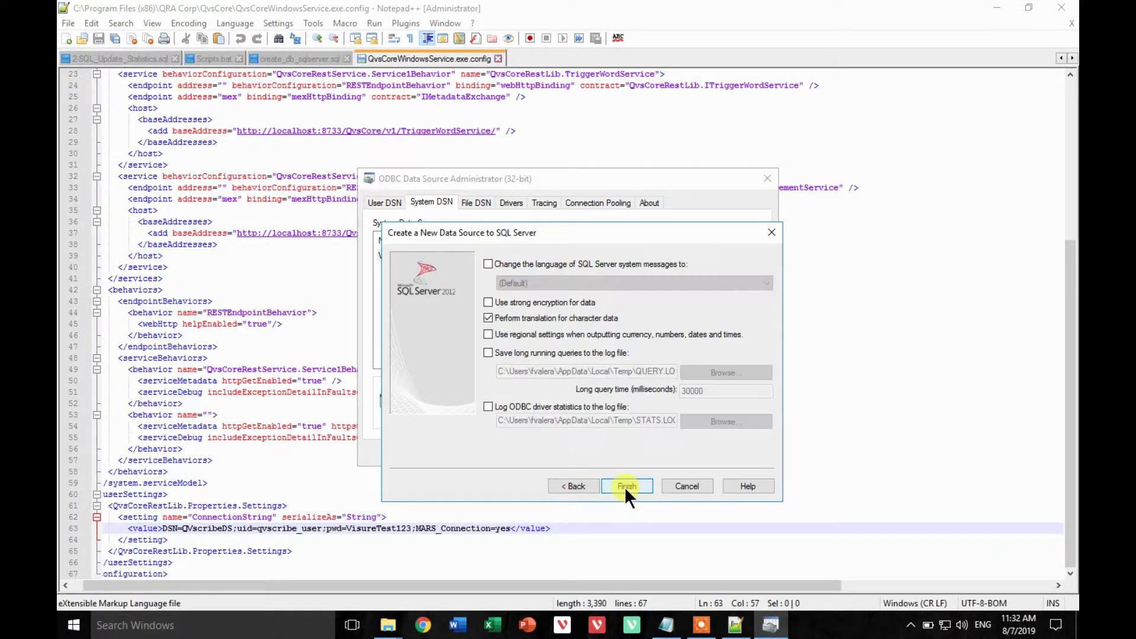
pyautogui.click(626, 487)
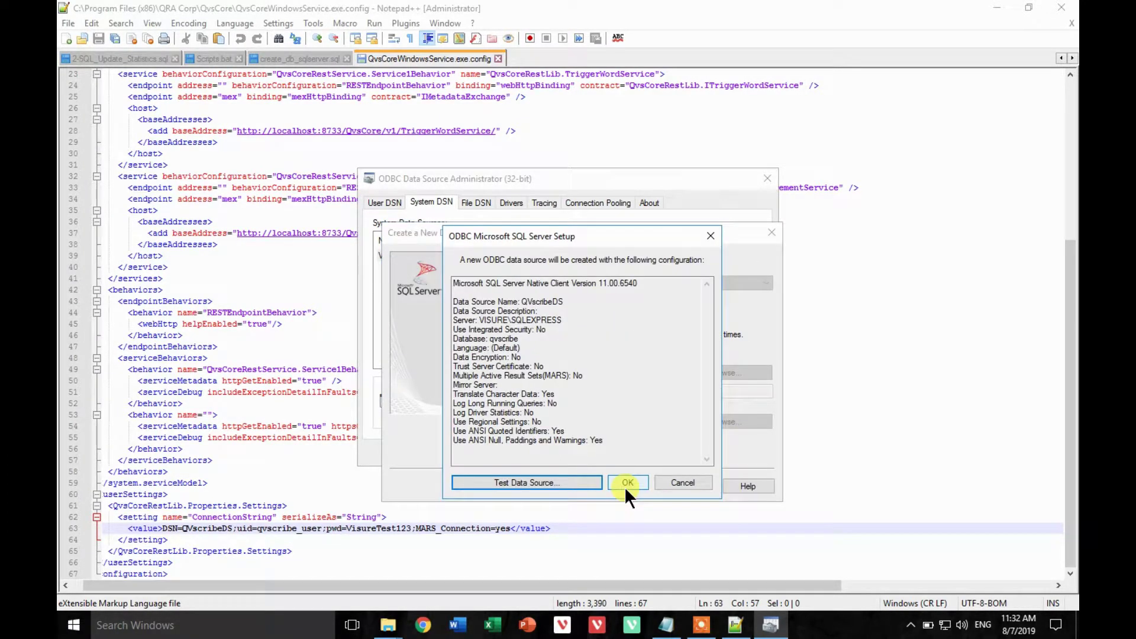
pyautogui.click(569, 484)
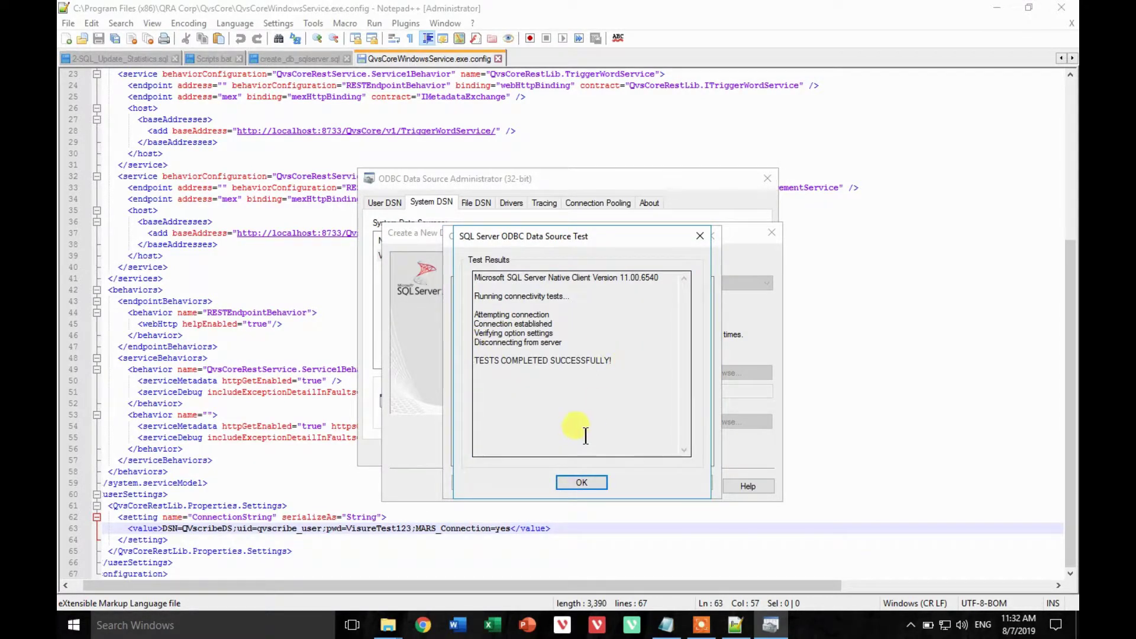
pyautogui.click(580, 482)
pyautogui.click(627, 483)
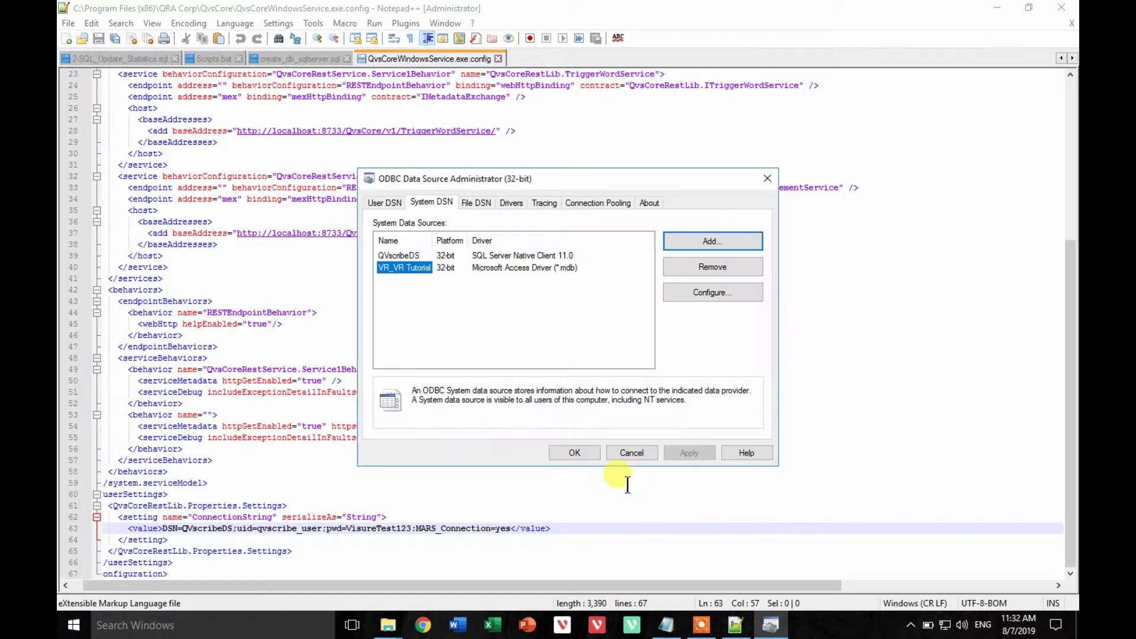
# Close the ODBC Data Source Administrator and the Notepad++ config editor
pyautogui.click(574, 452)
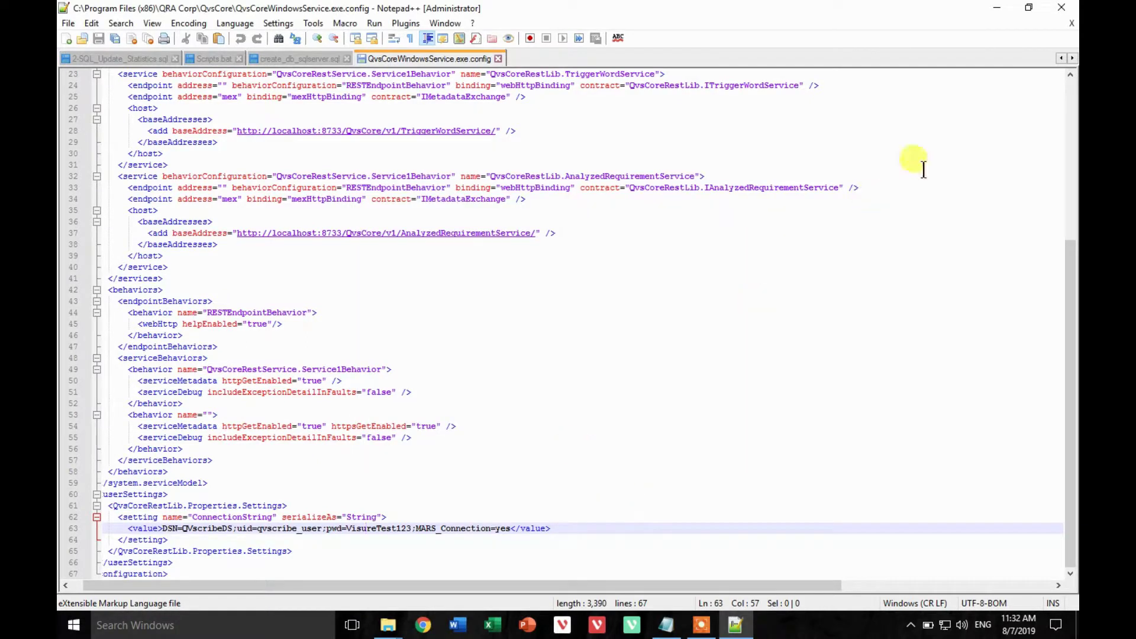
pyautogui.click(1058, 9)
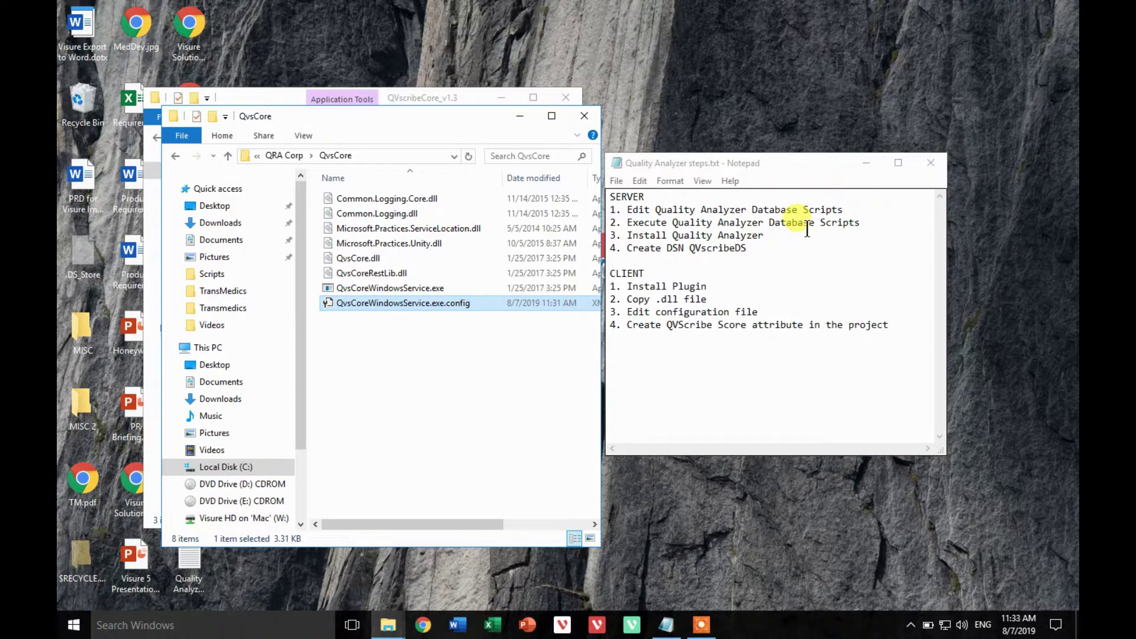
# Open the Visure Quality Analyzer folder and extract QVSPlugin_v1.0.0.zip there
pyautogui.click(278, 156)
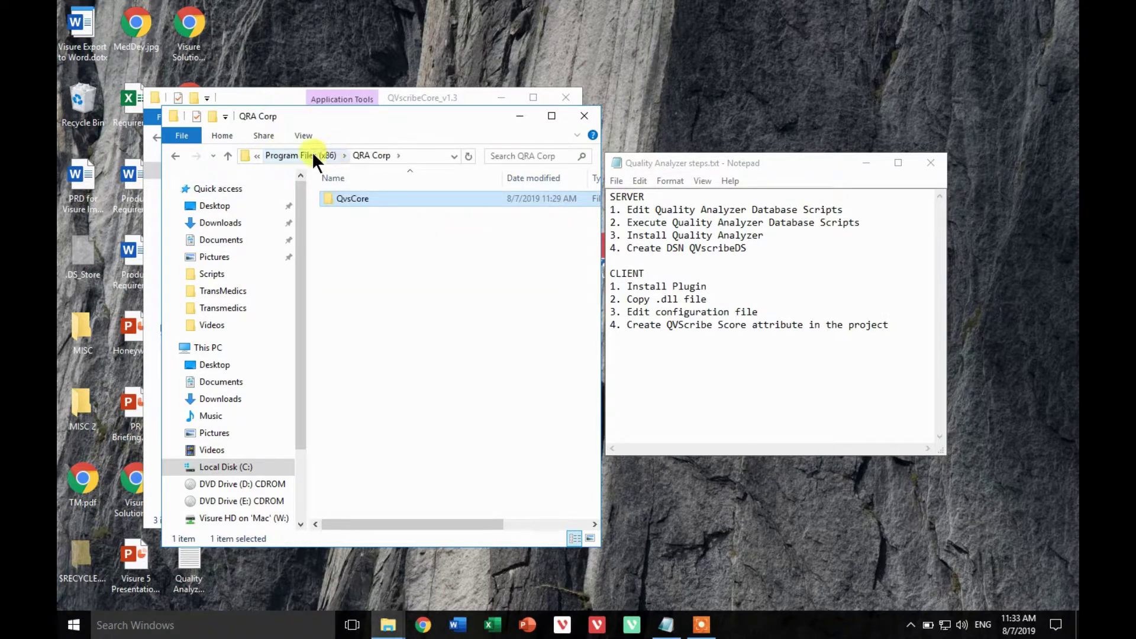
pyautogui.click(300, 99)
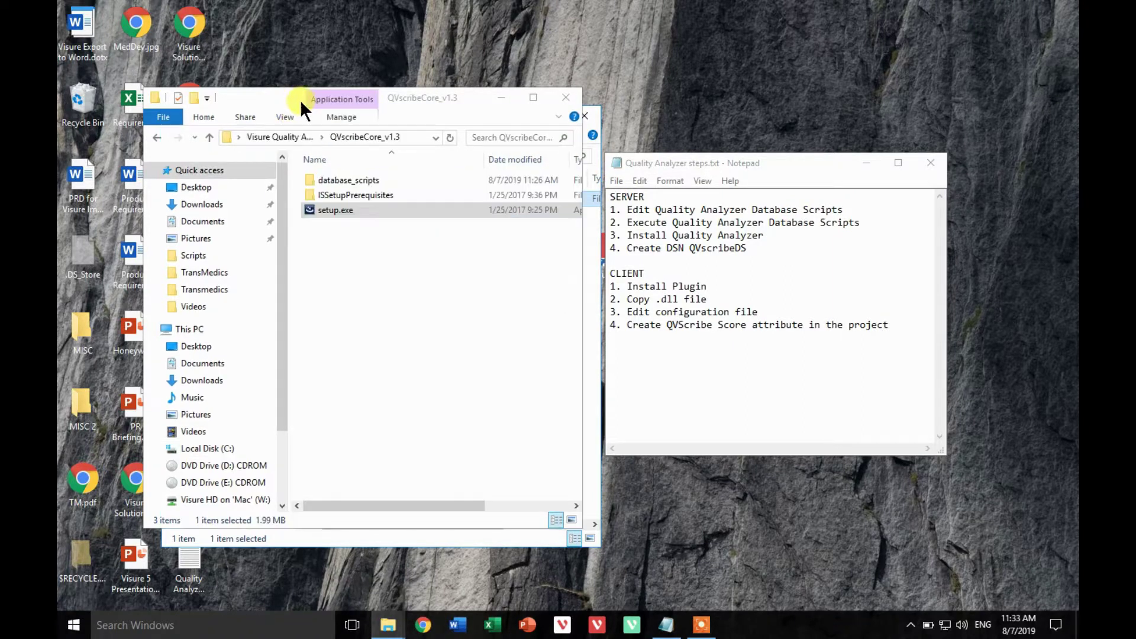
pyautogui.click(289, 137)
pyautogui.click(372, 207)
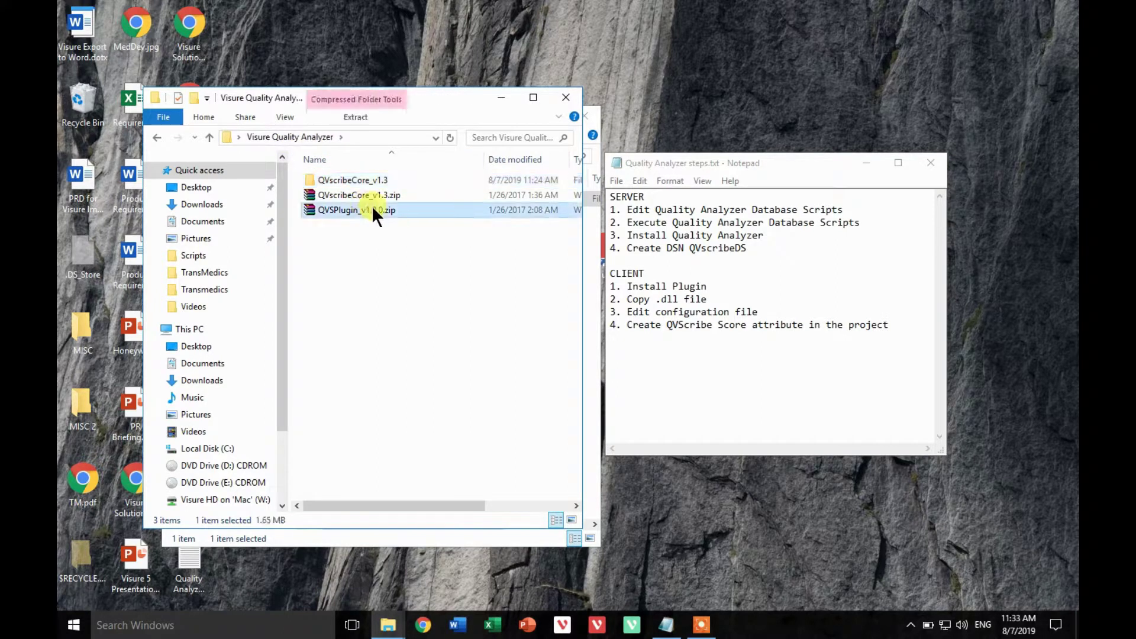
pyautogui.rightClick(341, 210)
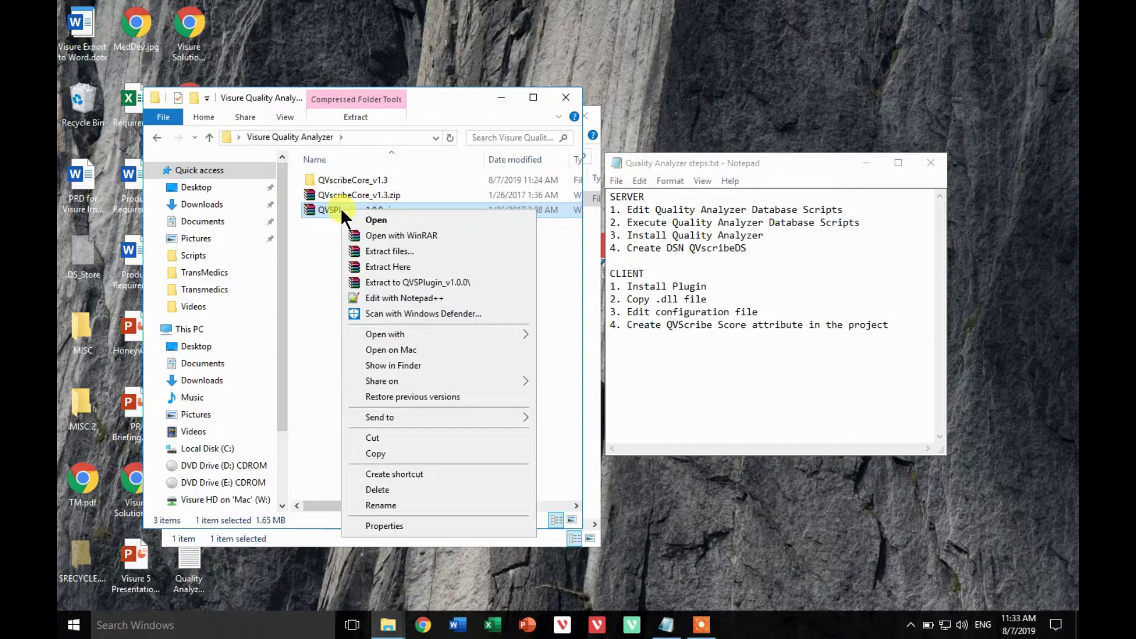
pyautogui.click(412, 267)
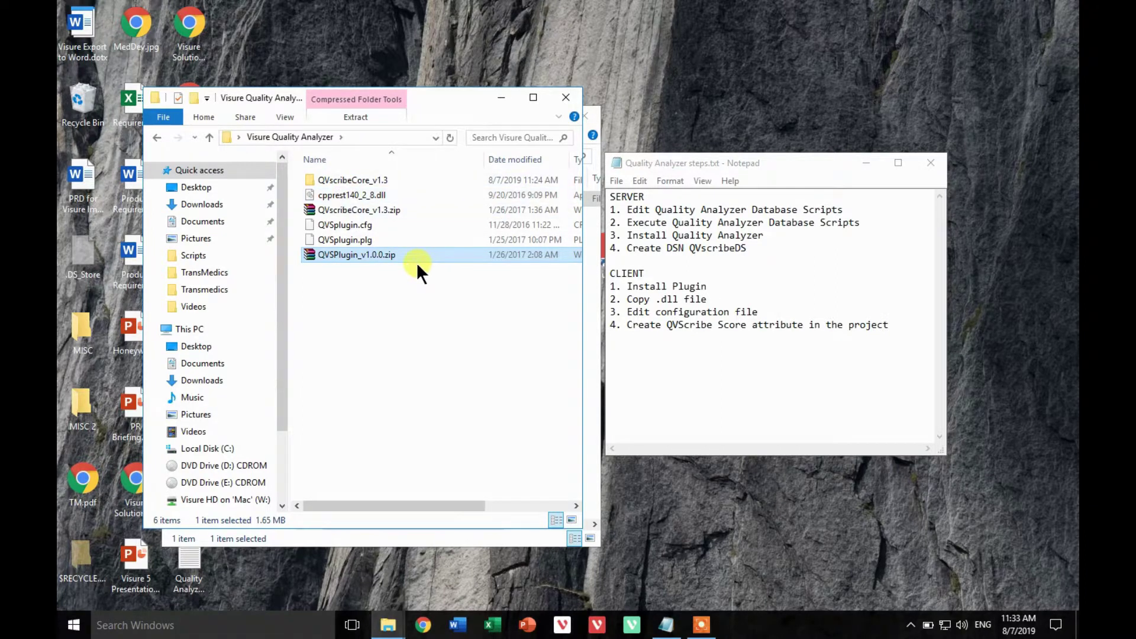
# Delete the three loosely extracted files and re-extract the zip into its own QVSPlugin_v1.0.0 folder
pyautogui.click(361, 238)
pyautogui.keyDown('ctrl'); pyautogui.click(360, 229); pyautogui.keyUp('ctrl')
pyautogui.keyDown('ctrl'); pyautogui.click(372, 190); pyautogui.keyUp('ctrl')
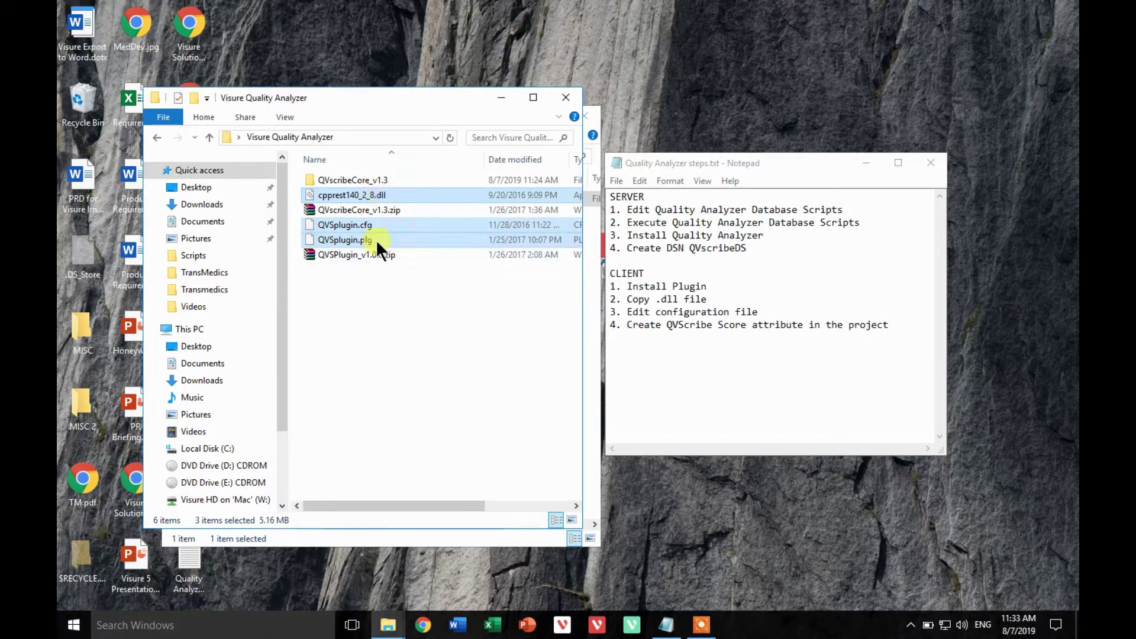
pyautogui.press('Delete')
pyautogui.rightClick(371, 208)
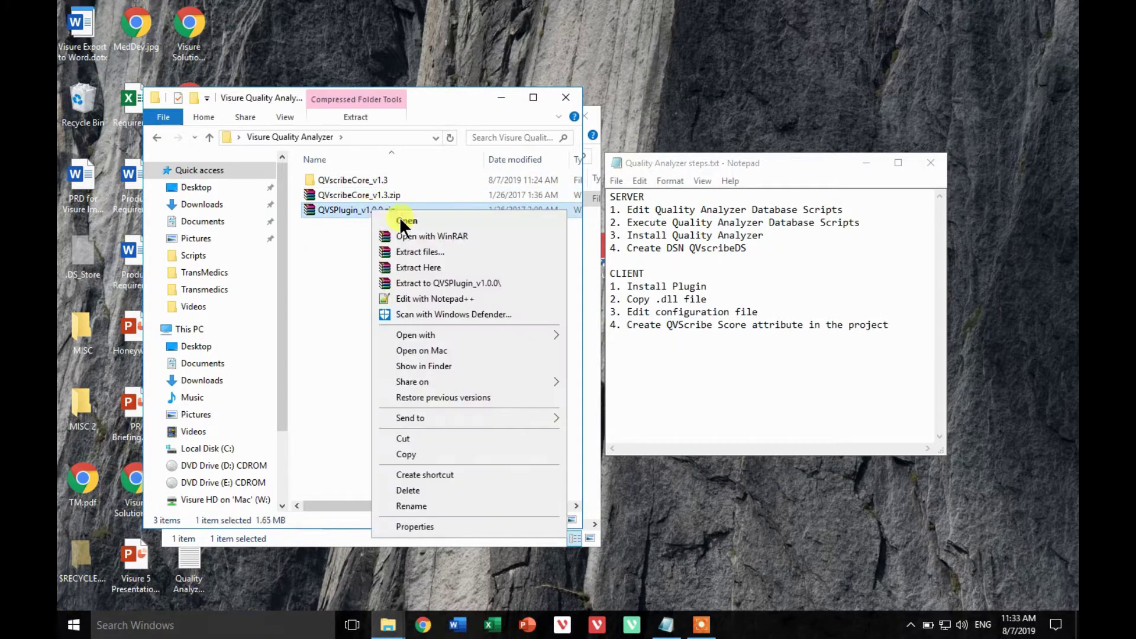
pyautogui.click(439, 287)
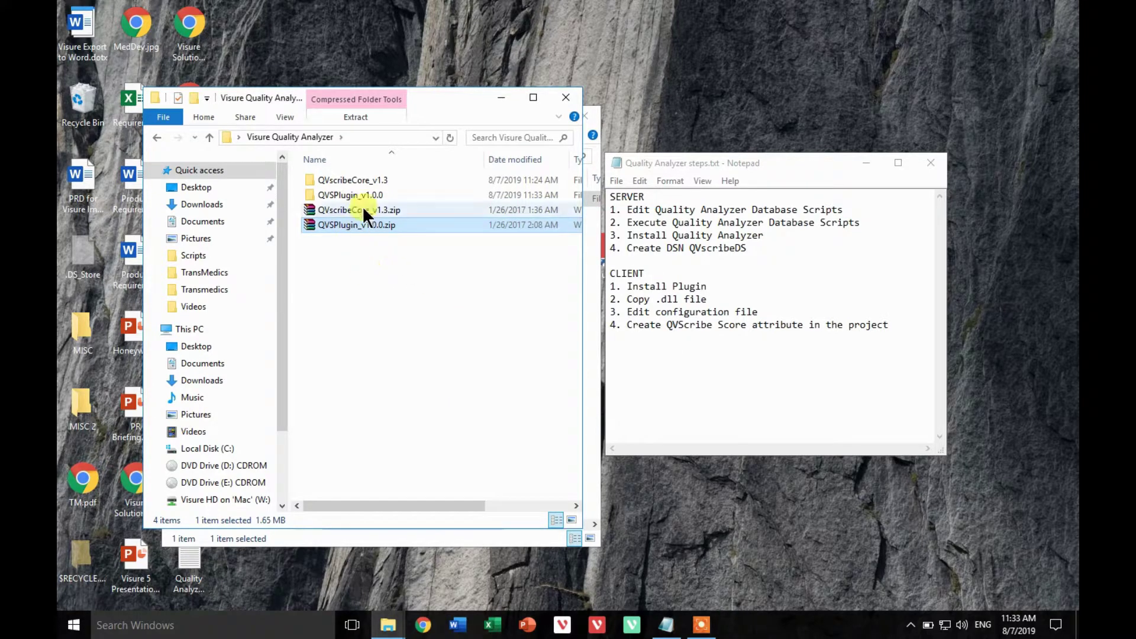
pyautogui.click(346, 194)
# Open the QVSPlugin_v1.0.0 folder and select cpprest140_2_8.dll
pyautogui.doubleClick(345, 194)
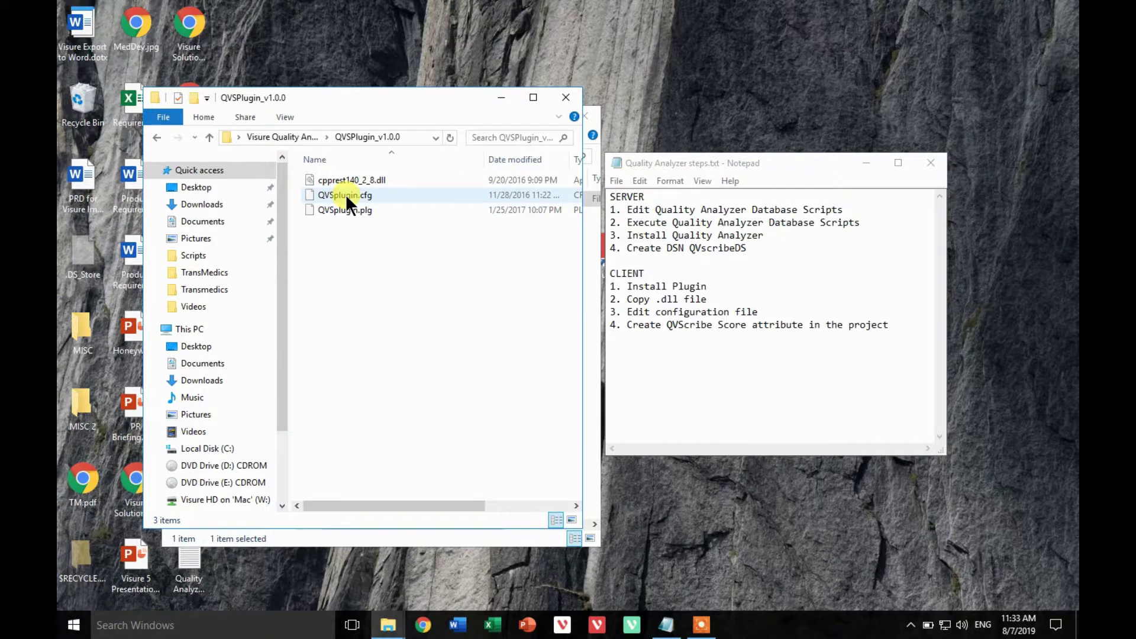
pyautogui.click(356, 210)
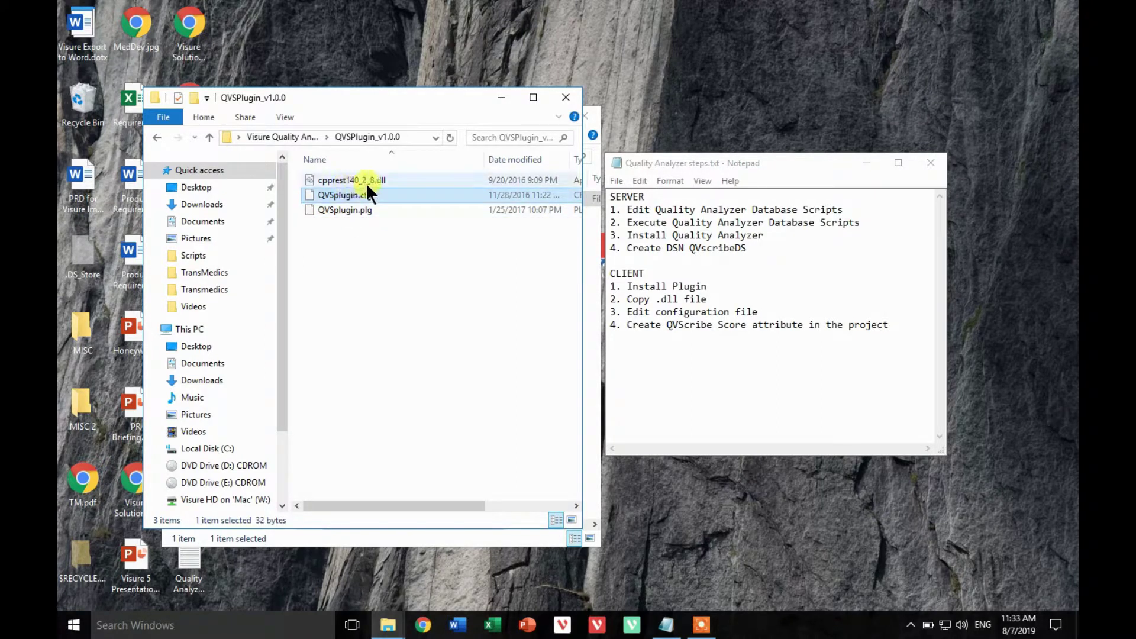
pyautogui.click(366, 182)
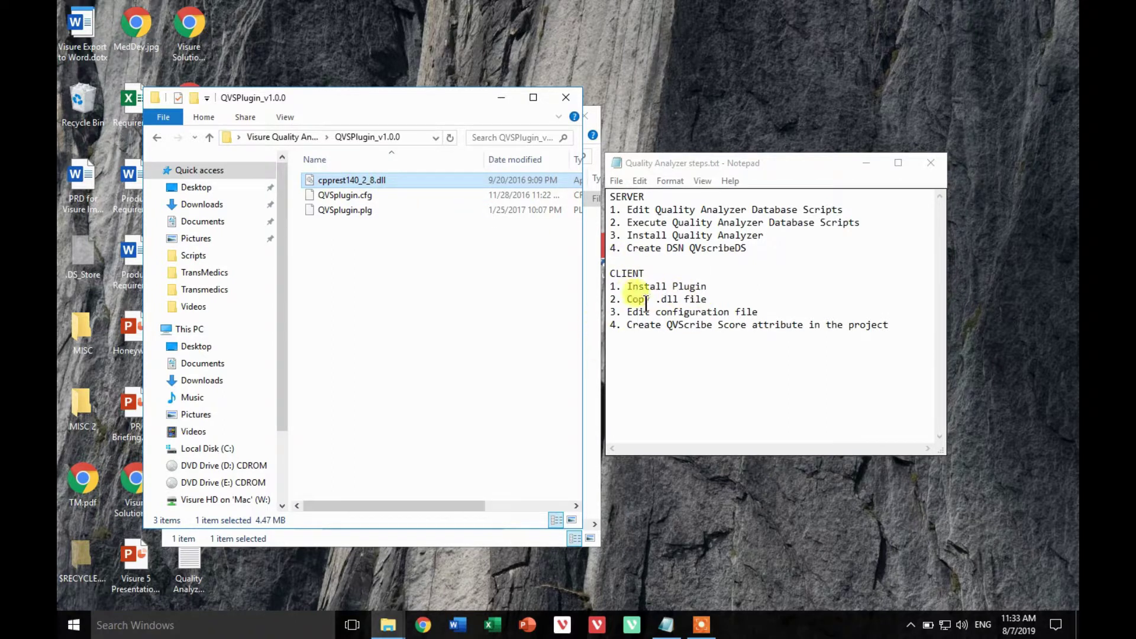
# In the QRA Corp window, go to Program Files (x86) and open VisureRequirements
pyautogui.click(388, 631)
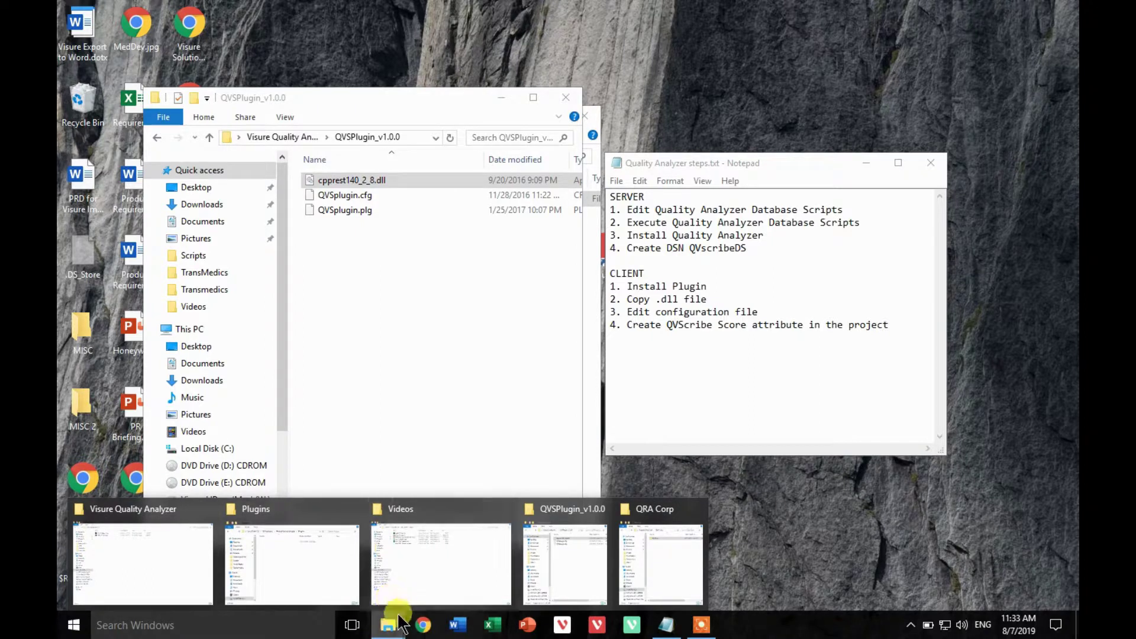
pyautogui.click(656, 553)
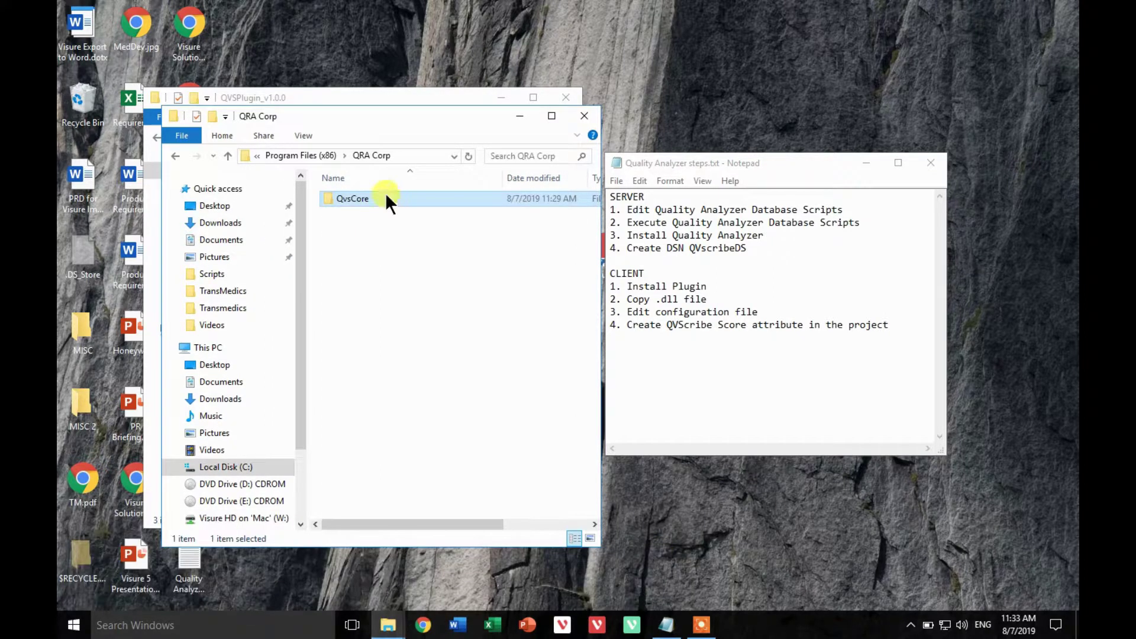
pyautogui.click(308, 156)
pyautogui.scroll(-7, 465, 463)
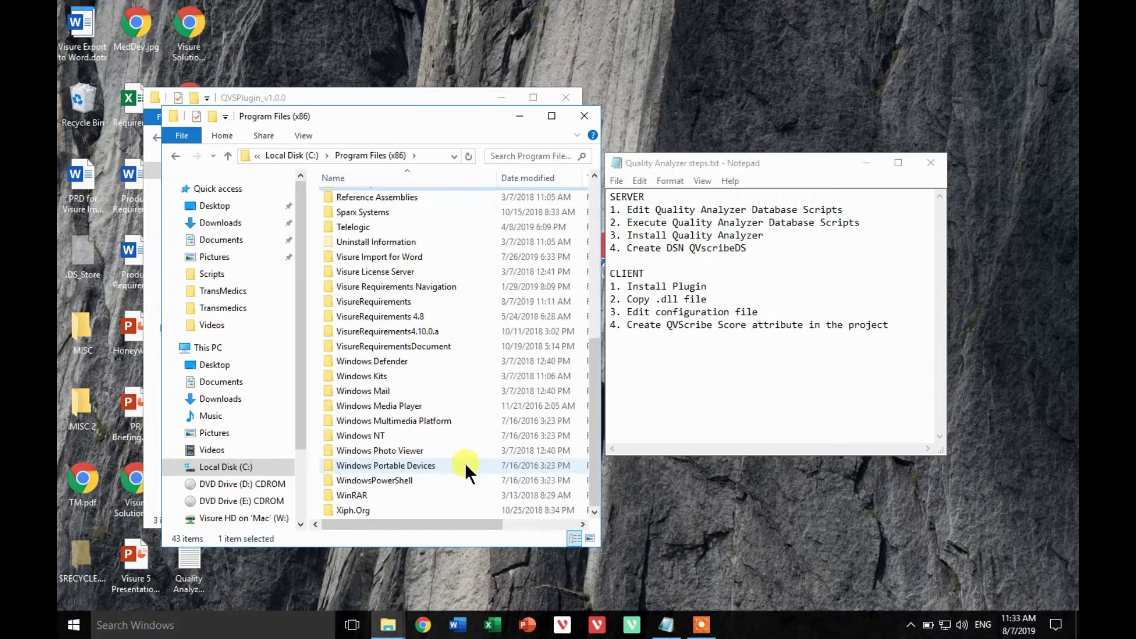
pyautogui.click(408, 279)
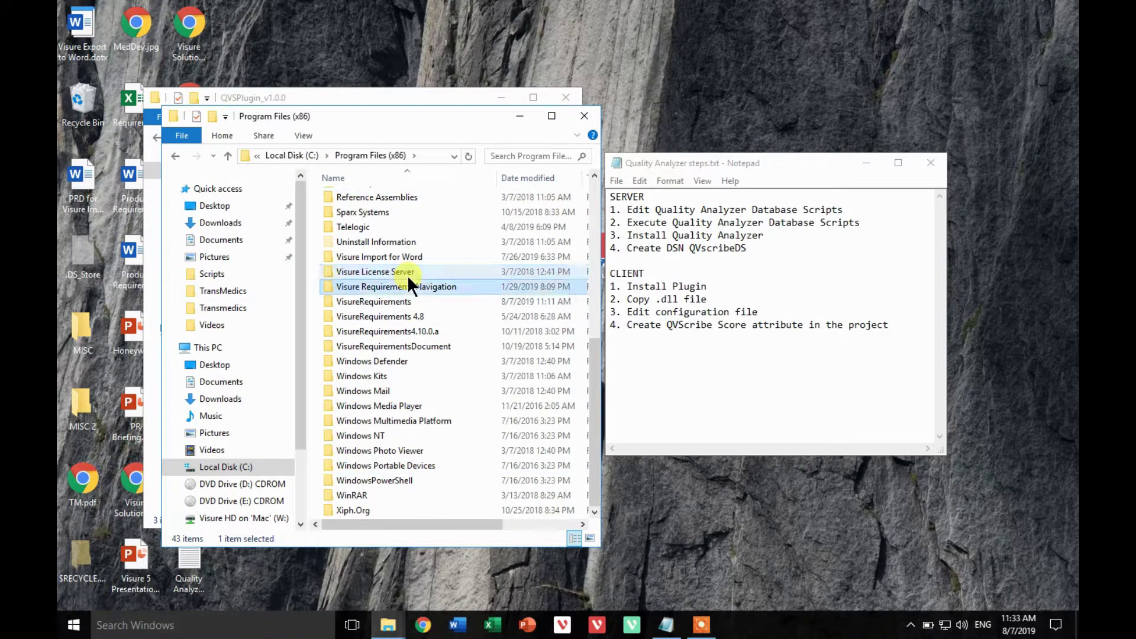
pyautogui.press('Down')
pyautogui.press('Return')
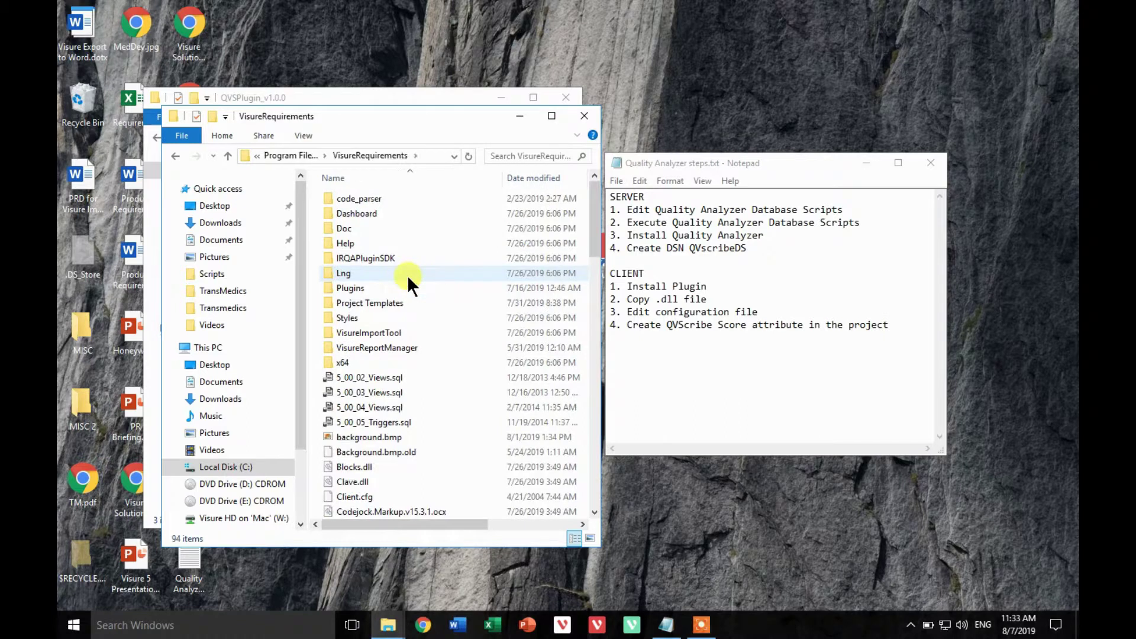
# Copy cpprest140_2_8.dll into the VisureRequirements folder, approving the administrator permission prompt
pyautogui.moveTo(392, 119); pyautogui.dragTo(811, 92)
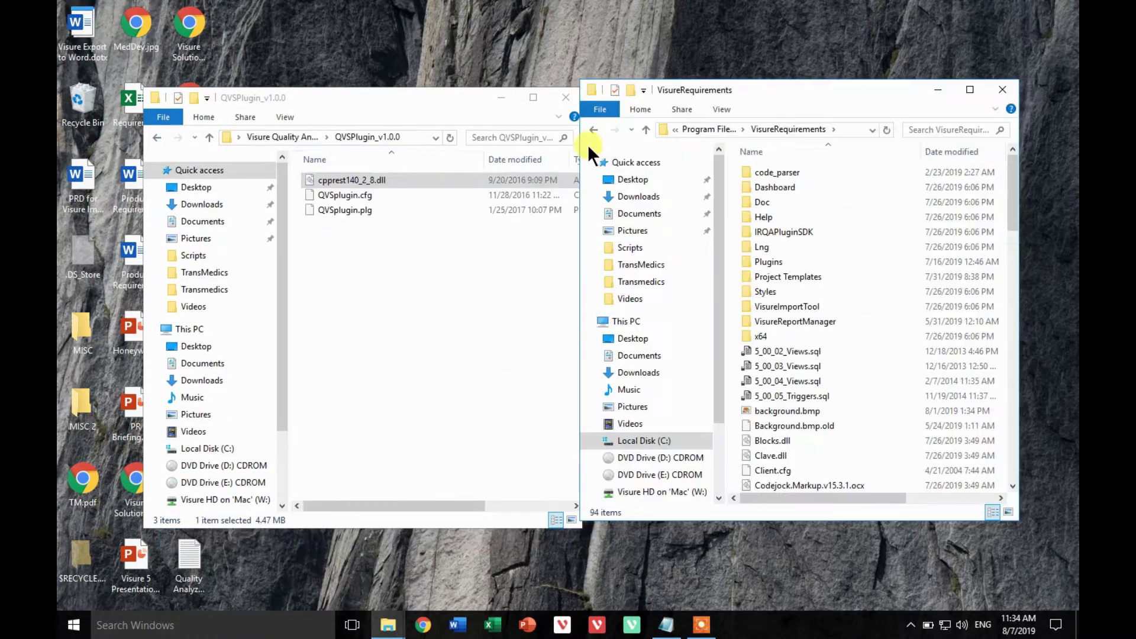
pyautogui.moveTo(385, 182); pyautogui.dragTo(854, 447)
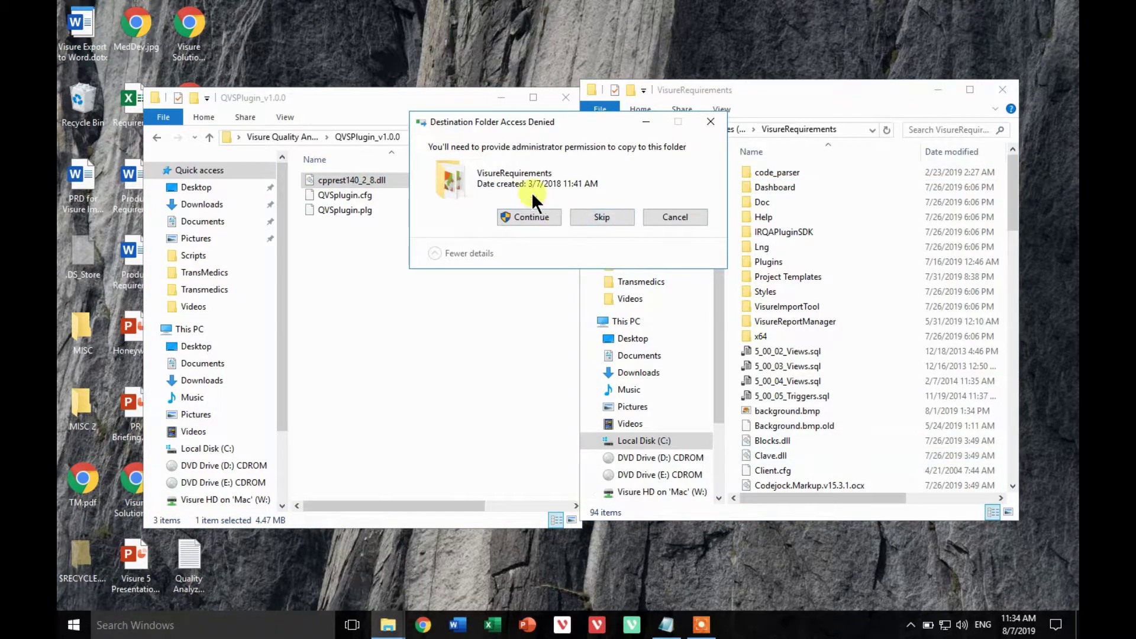
pyautogui.click(553, 216)
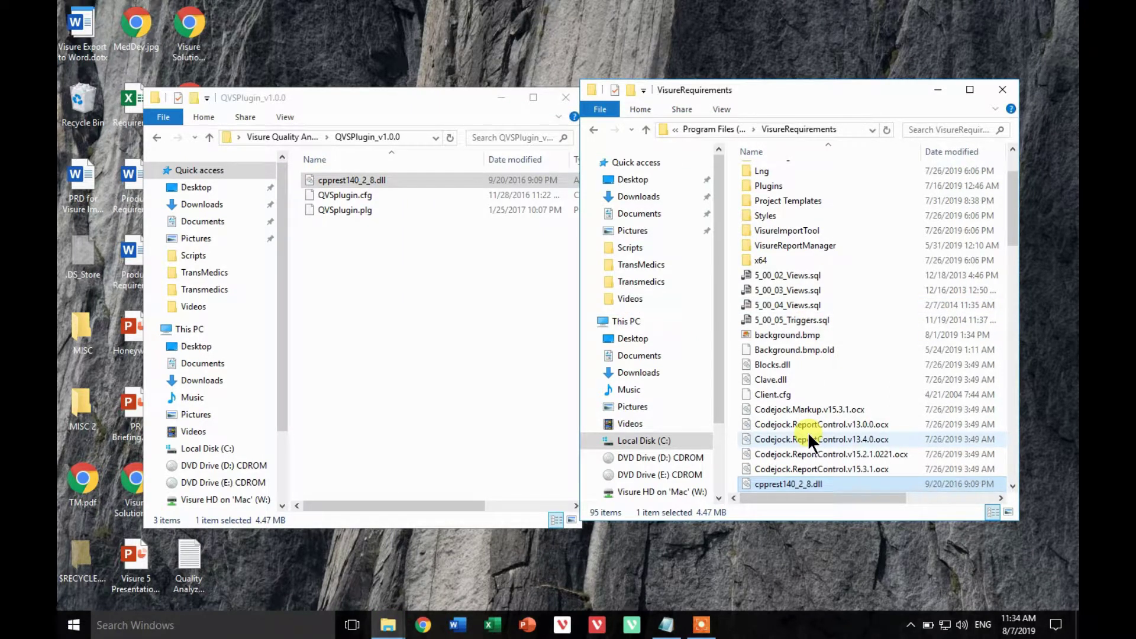
pyautogui.click(395, 234)
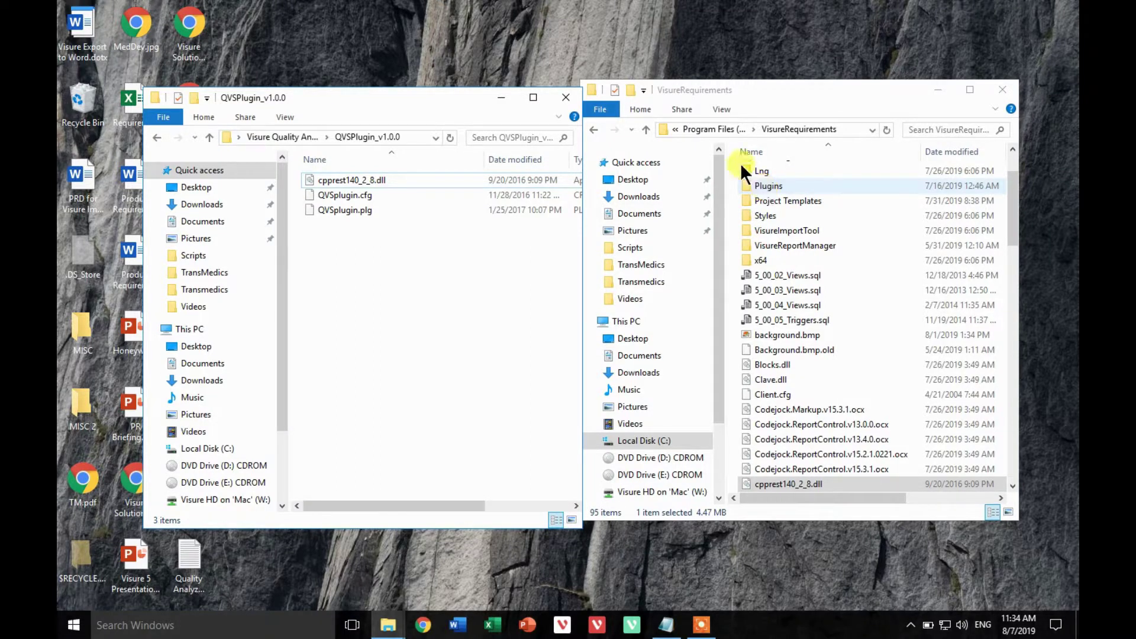
# Navigate the right window to C:\VR Solutions\Medical Device Sample\Plugins
pyautogui.click(706, 127)
pyautogui.click(707, 129)
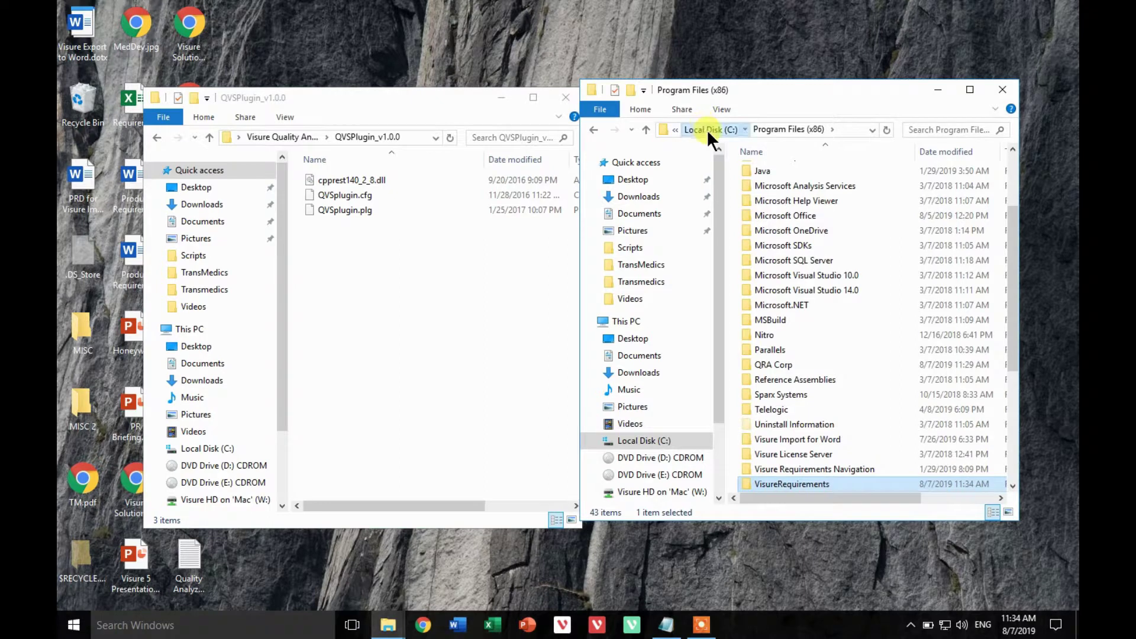
pyautogui.doubleClick(785, 308)
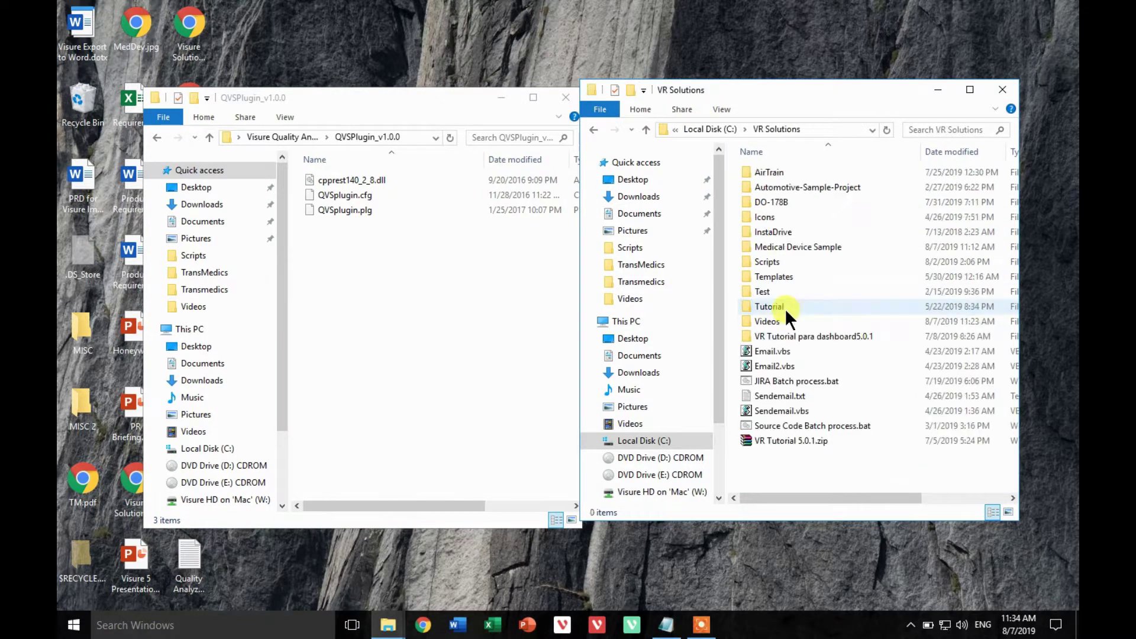
pyautogui.doubleClick(811, 246)
pyautogui.doubleClick(764, 173)
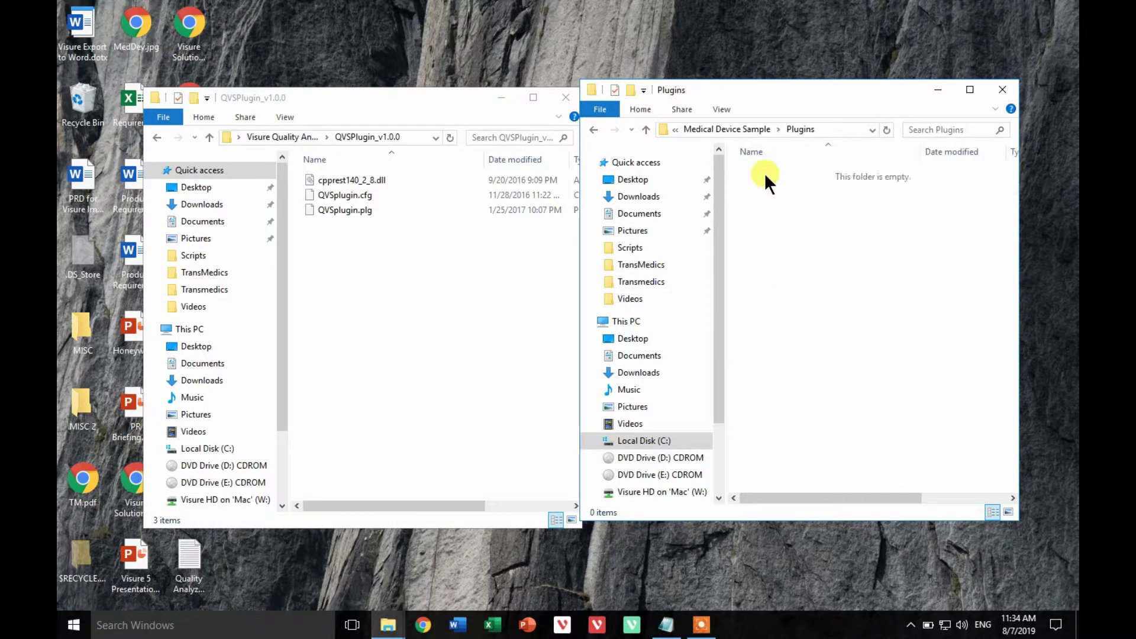
# Copy QVSplugin.cfg and QVSplugin.plg into the Plugins folder
pyautogui.moveTo(412, 229); pyautogui.dragTo(346, 197)
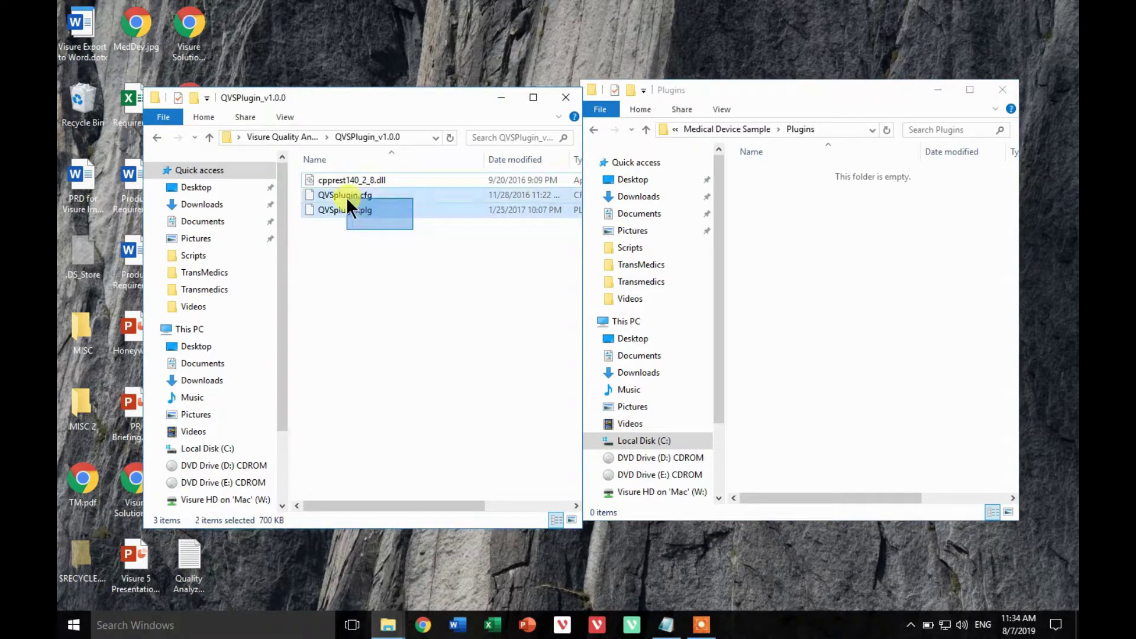
pyautogui.moveTo(578, 217); pyautogui.dragTo(859, 297)
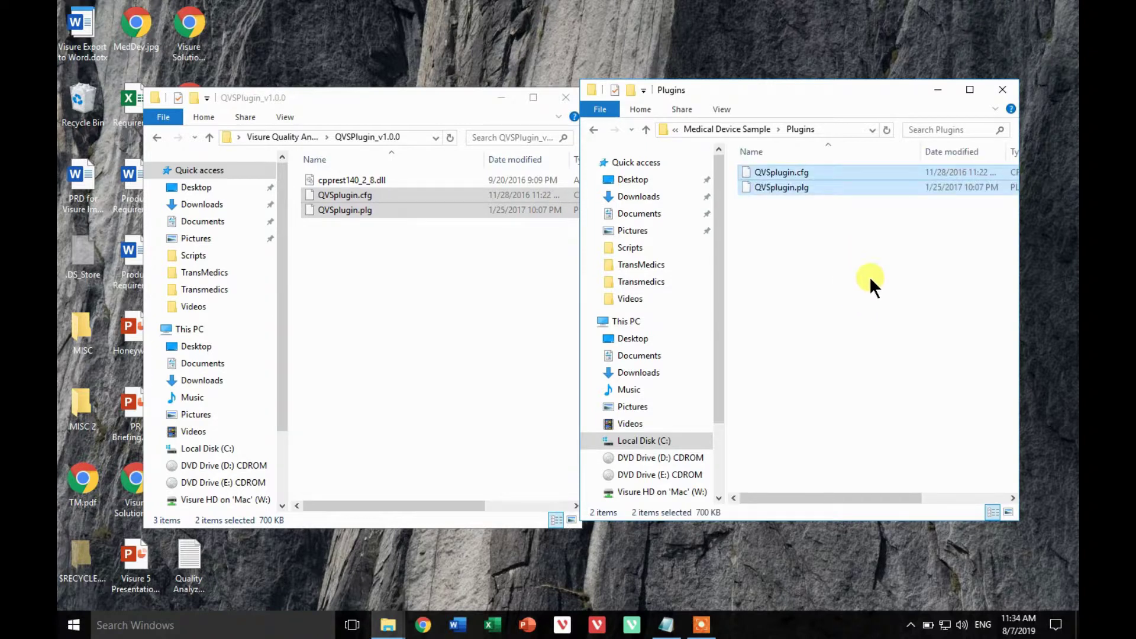
pyautogui.click(868, 276)
pyautogui.click(805, 176)
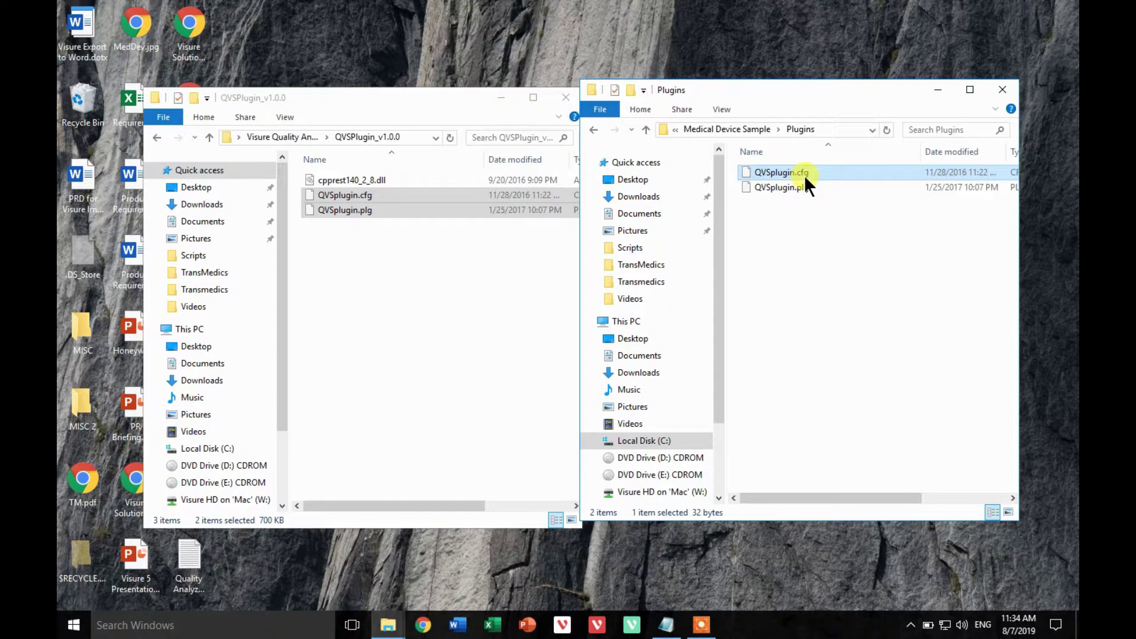
pyautogui.rightClick(805, 178)
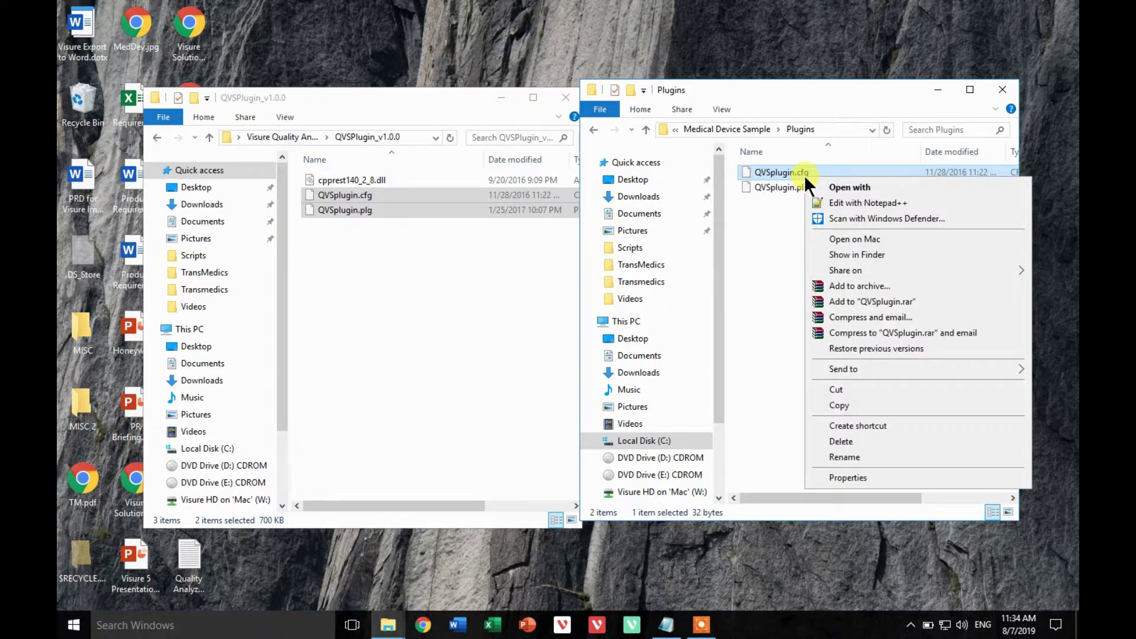
pyautogui.click(849, 202)
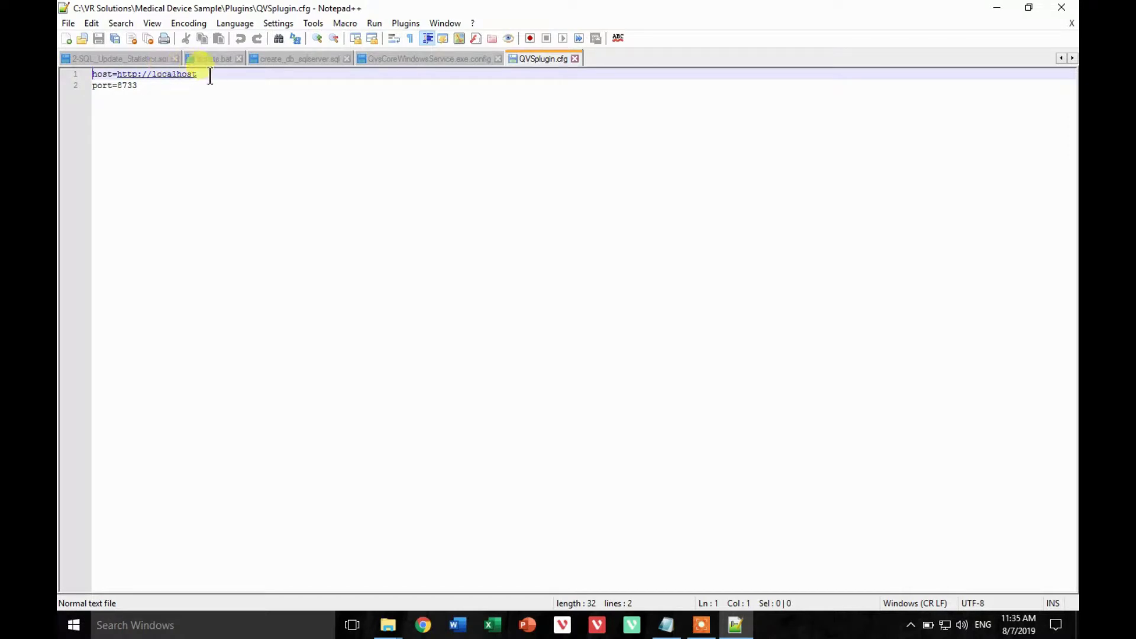
pyautogui.click(1060, 8)
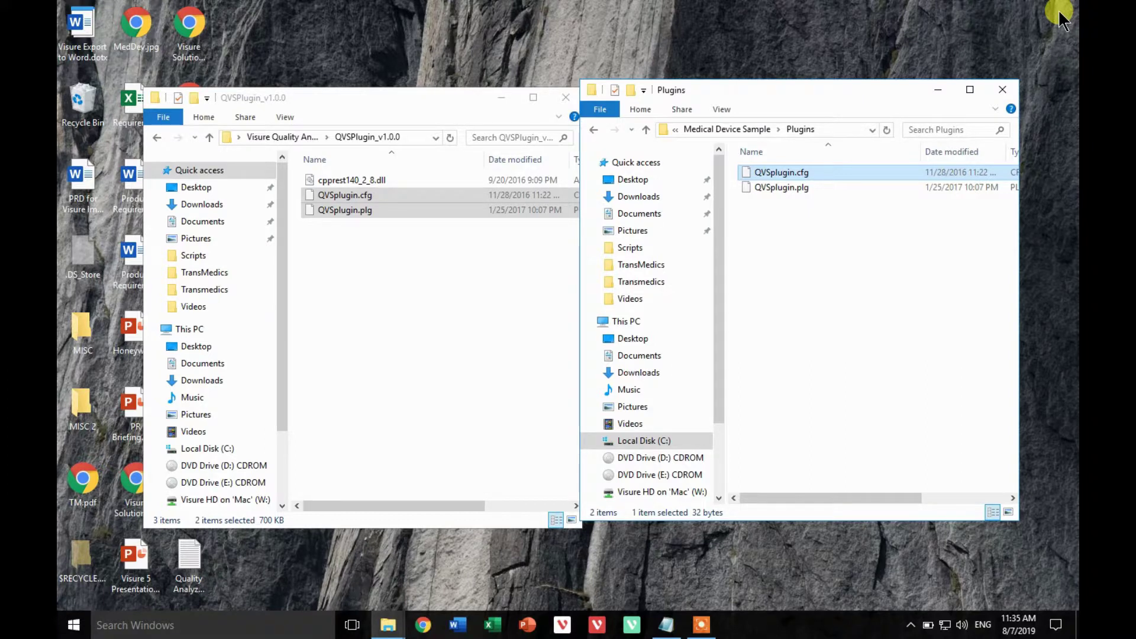
# Bring Notepad forward and highlight the 'Create QVScribe Score attribute in the project' step
pyautogui.click(665, 627)
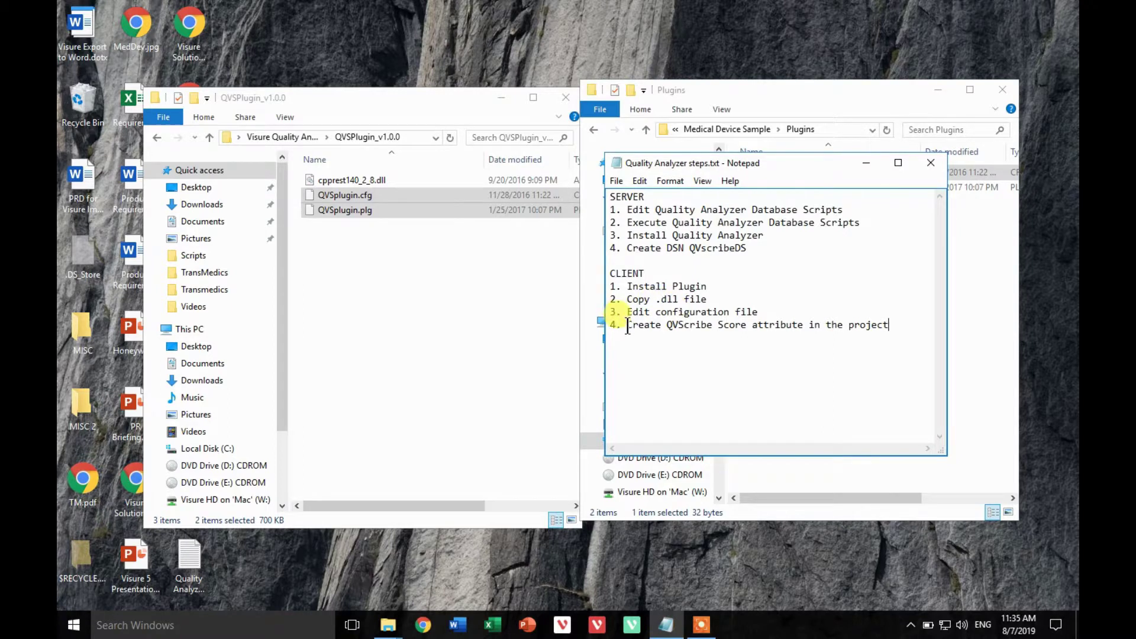
pyautogui.moveTo(627, 325); pyautogui.dragTo(901, 330)
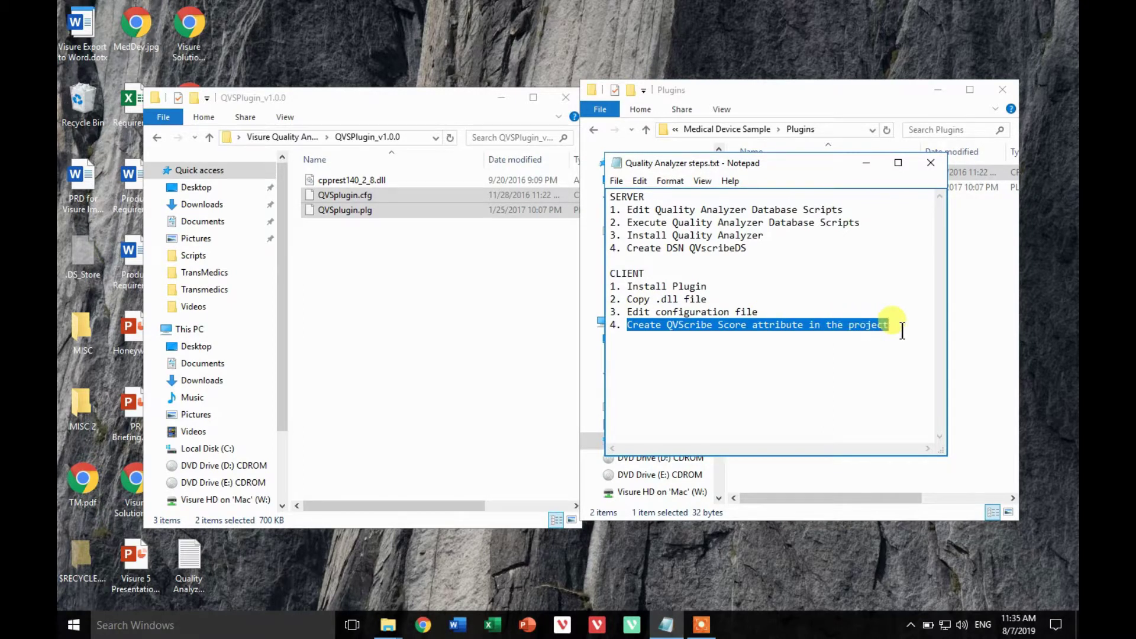
pyautogui.click(559, 631)
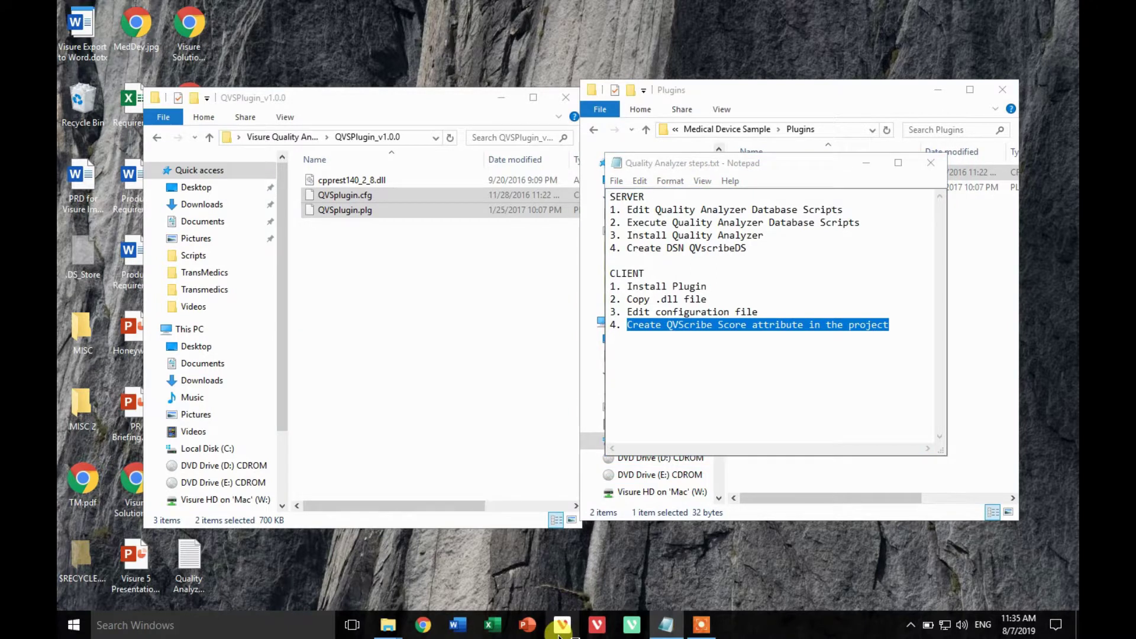
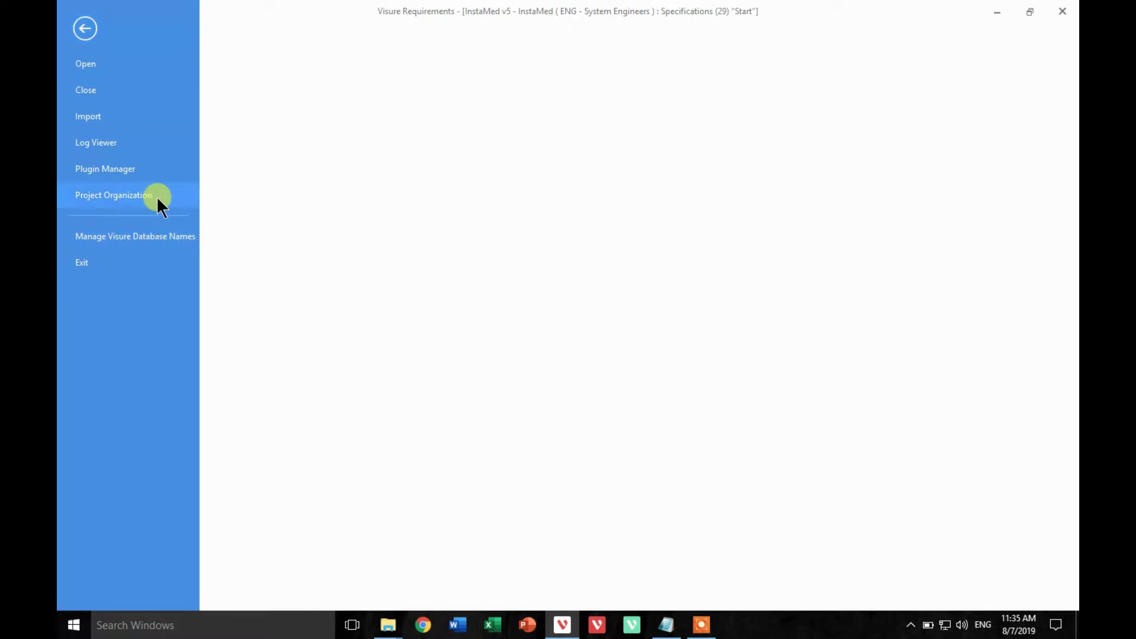
# Add an attribute named 'QVScribe Score' with type TEXT to the Attributes list
pyautogui.click(290, 127)
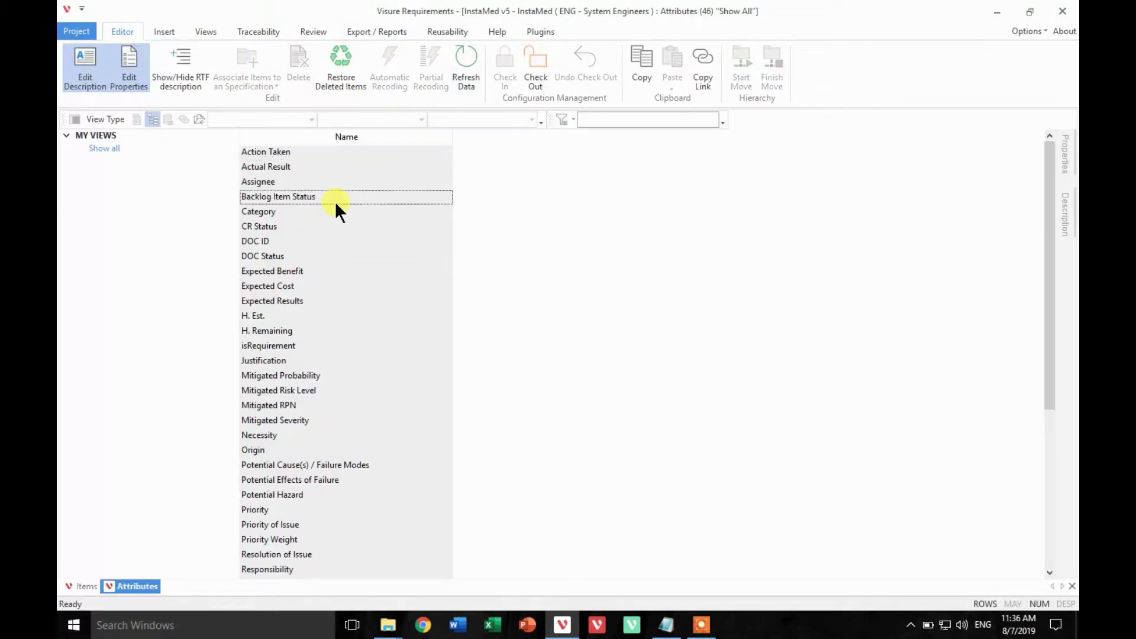
pyautogui.rightClick(335, 198)
pyautogui.click(393, 190)
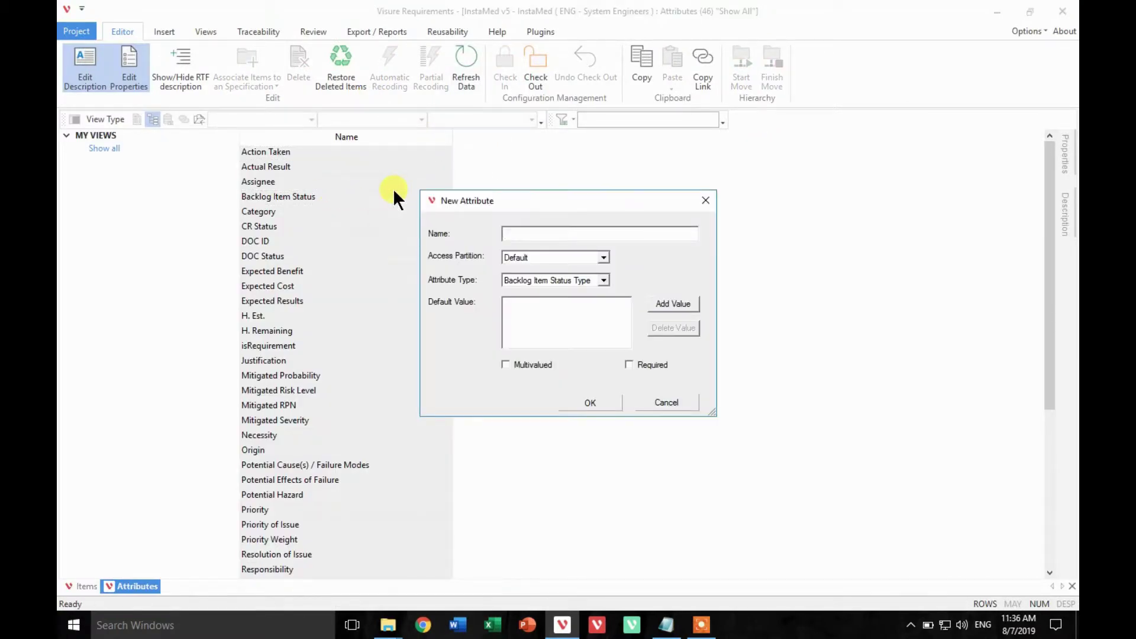
pyautogui.write('QVScribe Score')
pyautogui.moveTo(577, 233); pyautogui.dragTo(491, 239)
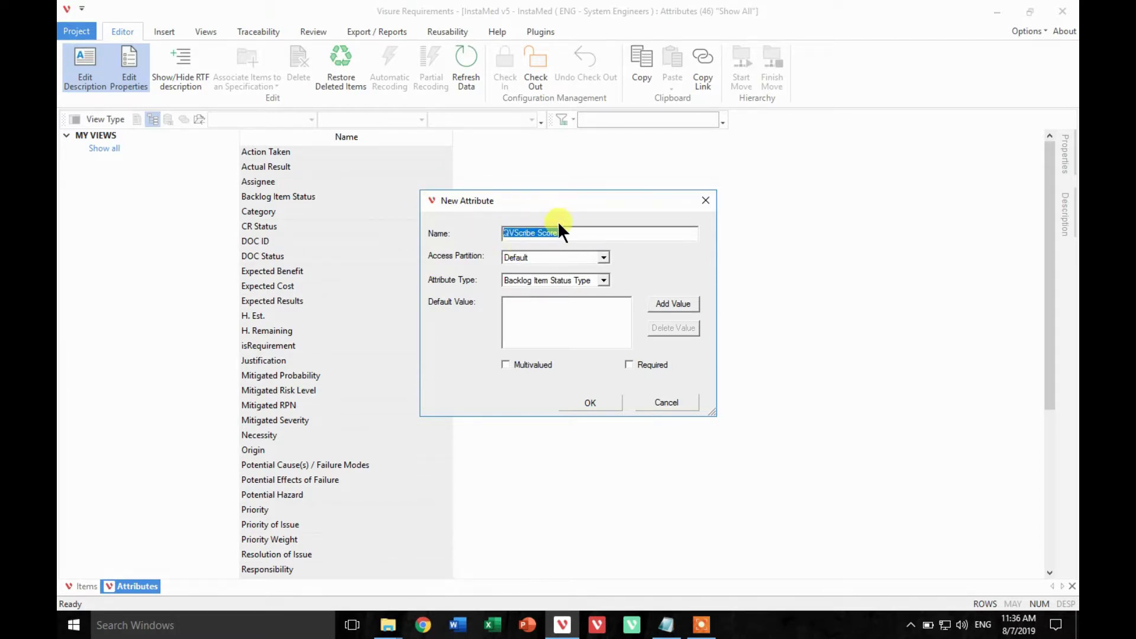
pyautogui.press('Tab')
pyautogui.press('Tab')
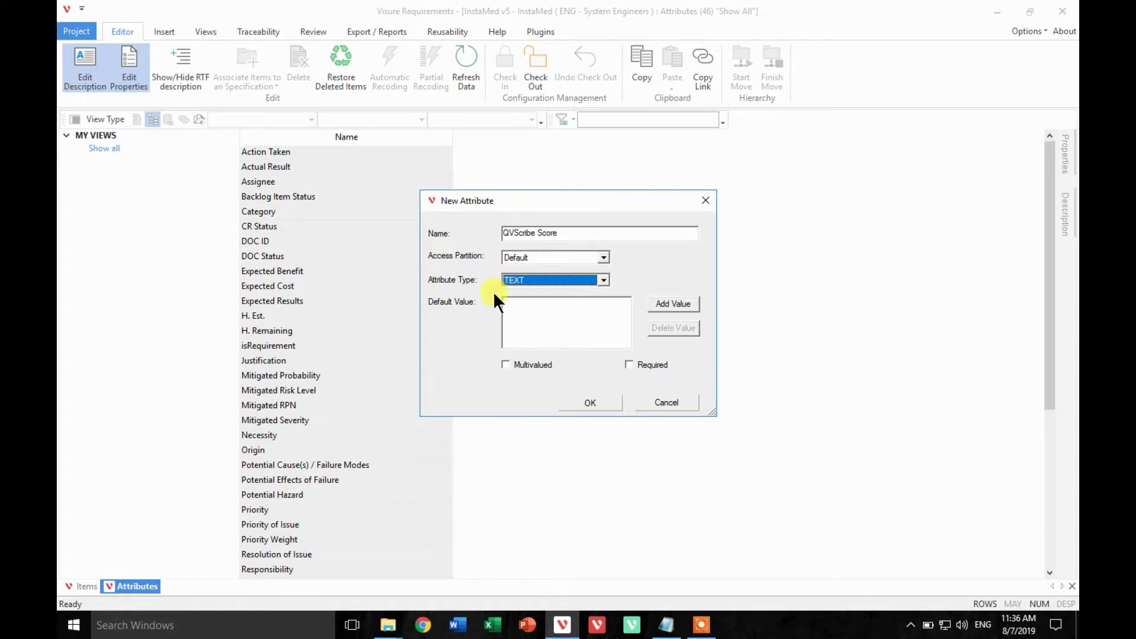
pyautogui.click(580, 405)
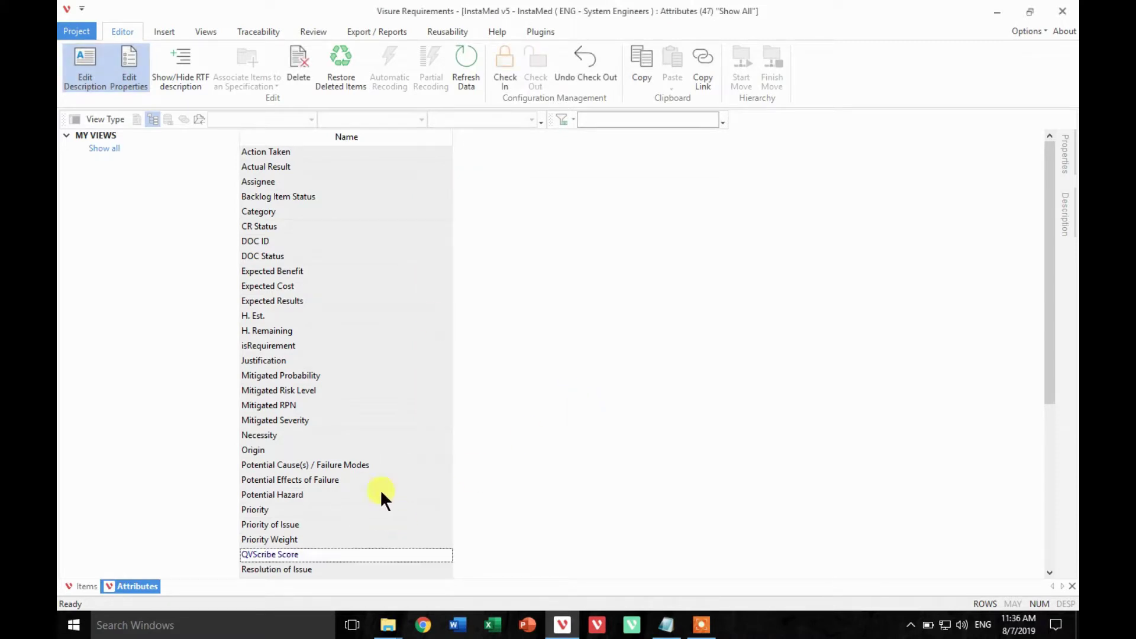
# Scope QVScribe Score to the Requirements specification only, then close the Attributes tab
pyautogui.moveTo(1065, 152)
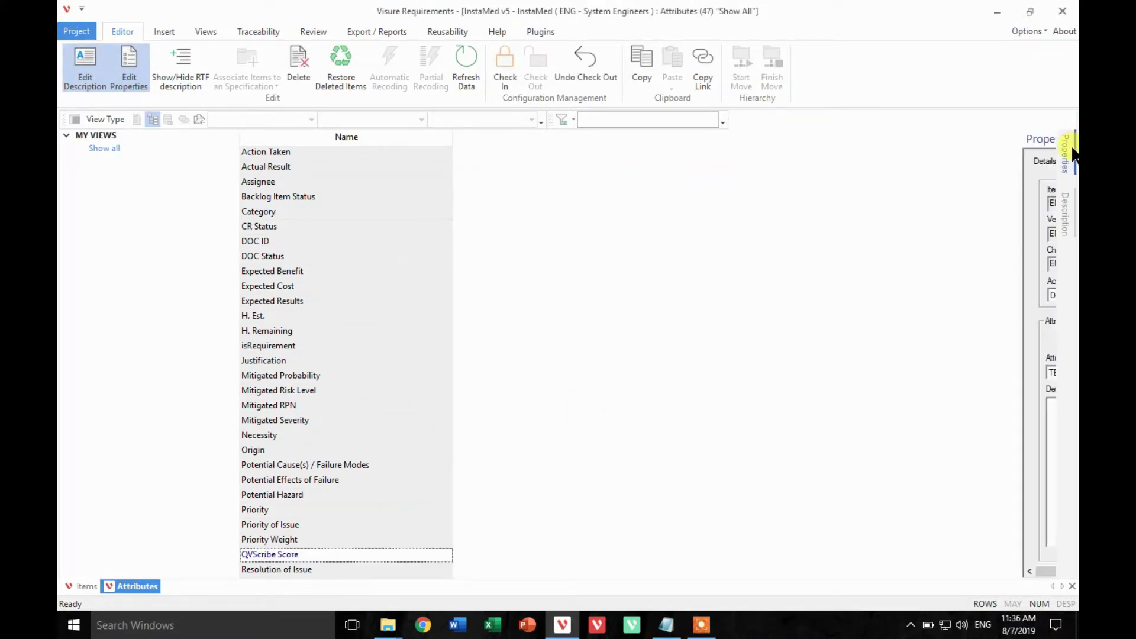
pyautogui.click(827, 163)
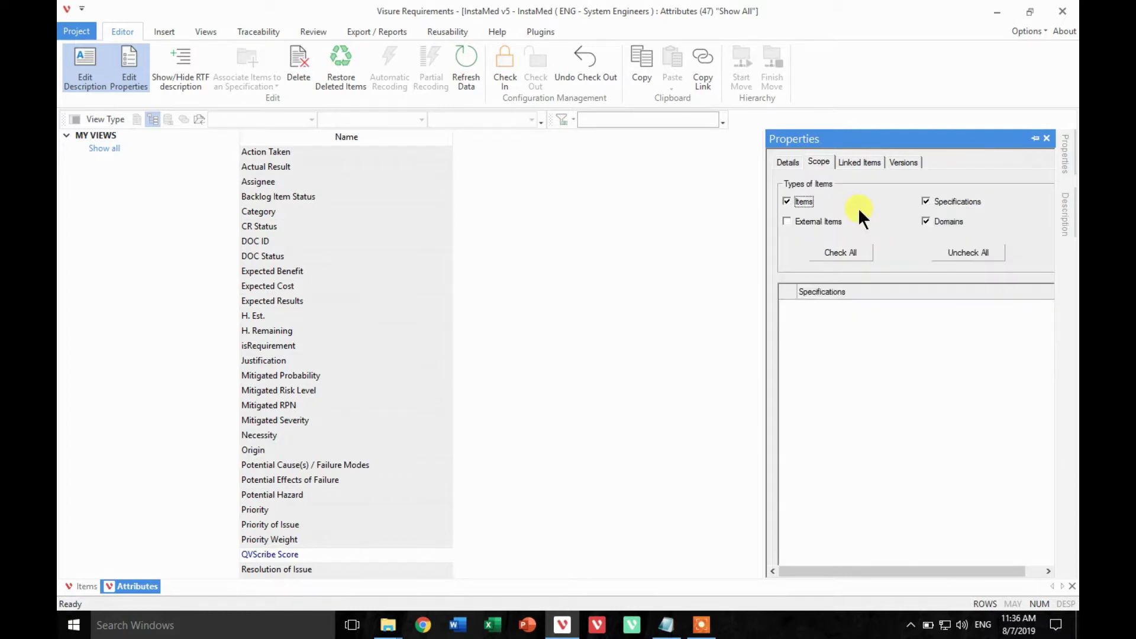
pyautogui.click(1036, 139)
pyautogui.click(964, 255)
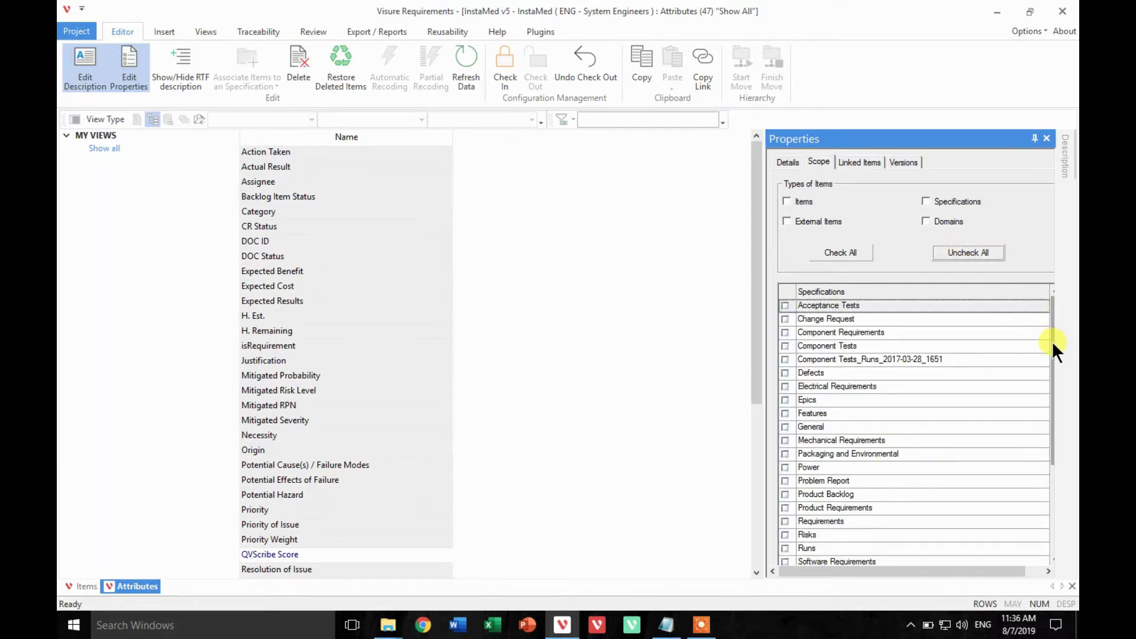
pyautogui.moveTo(1051, 341); pyautogui.dragTo(1052, 349)
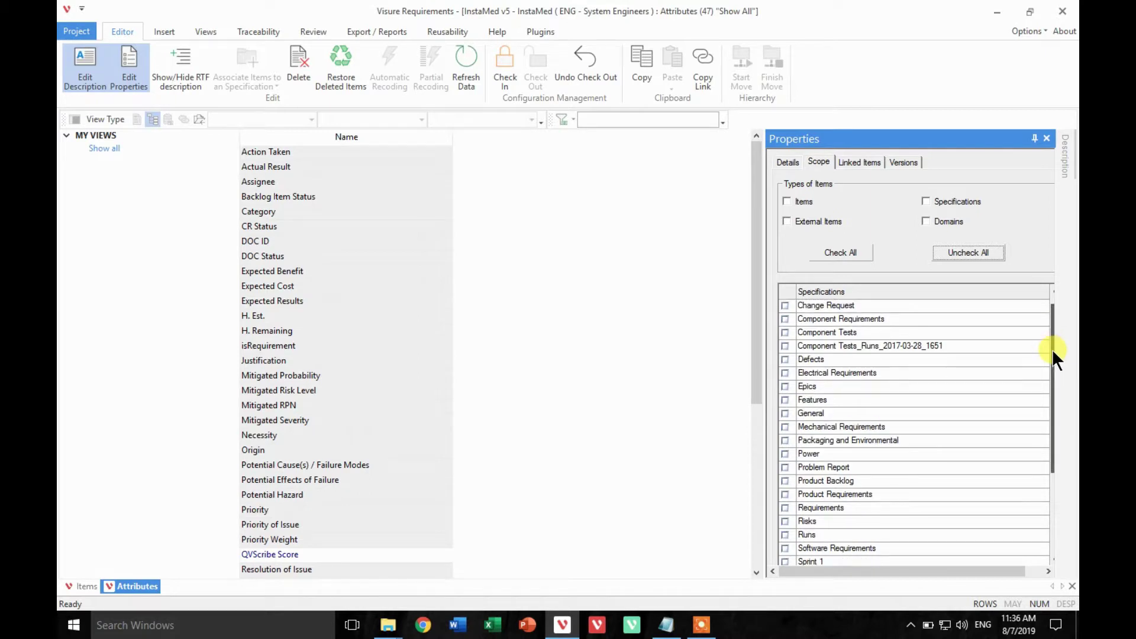
pyautogui.click(785, 509)
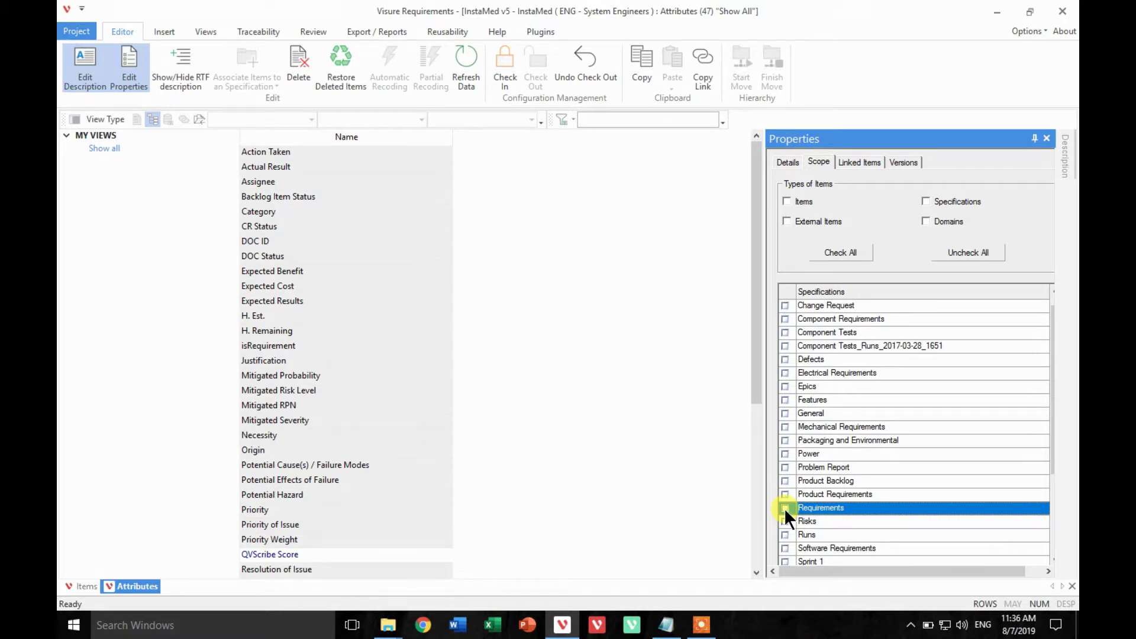
pyautogui.click(784, 508)
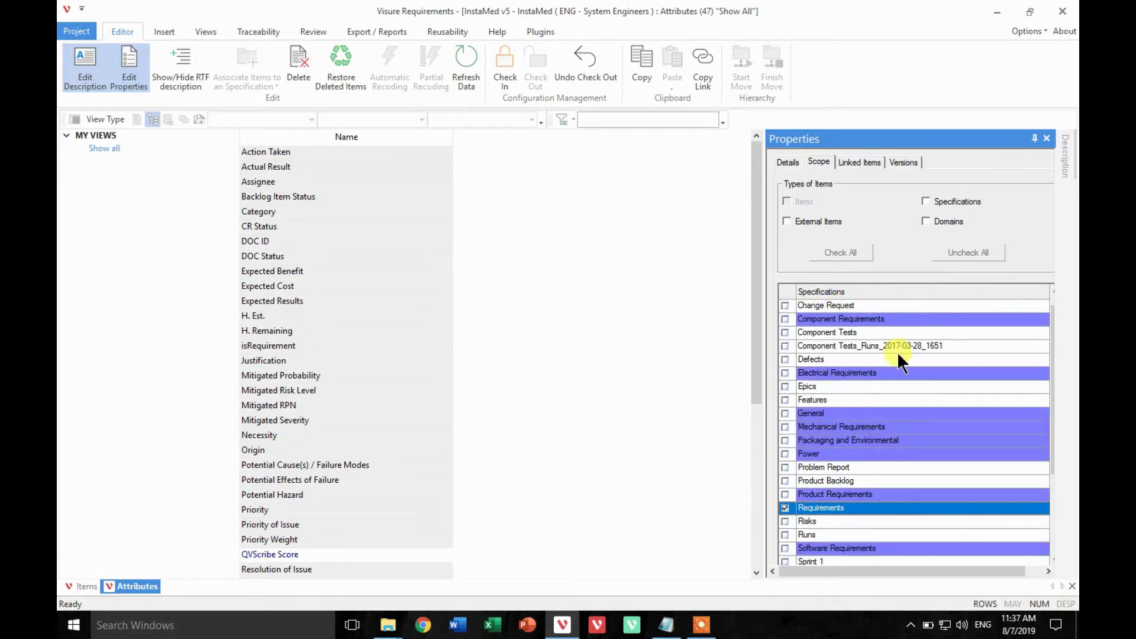
pyautogui.scroll(1, 918, 364)
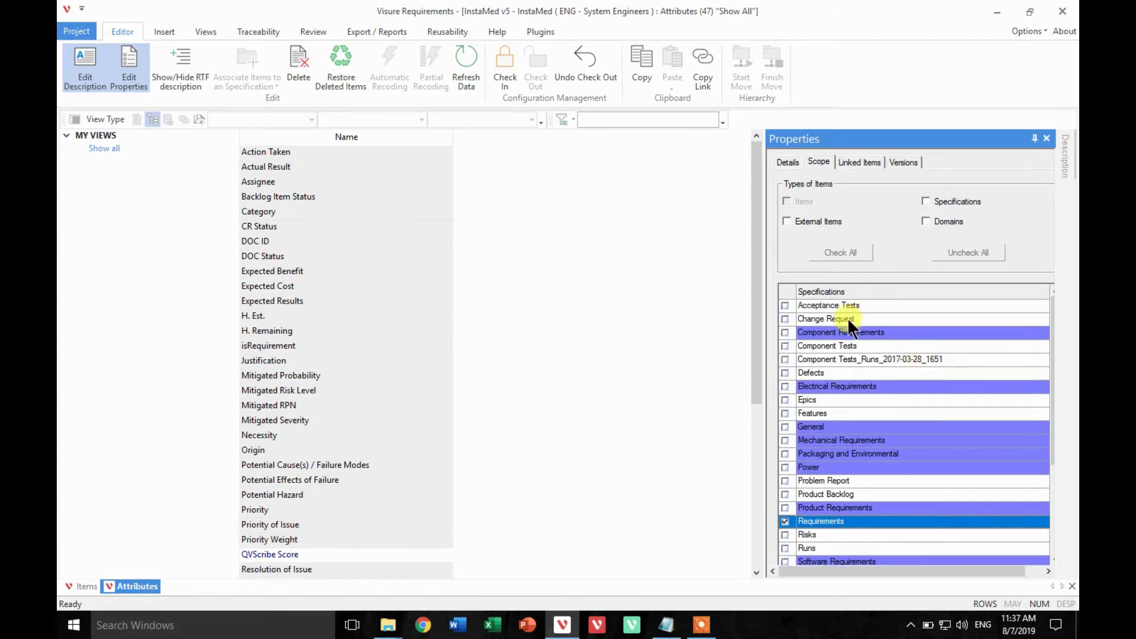
pyautogui.scroll(-4, 868, 343)
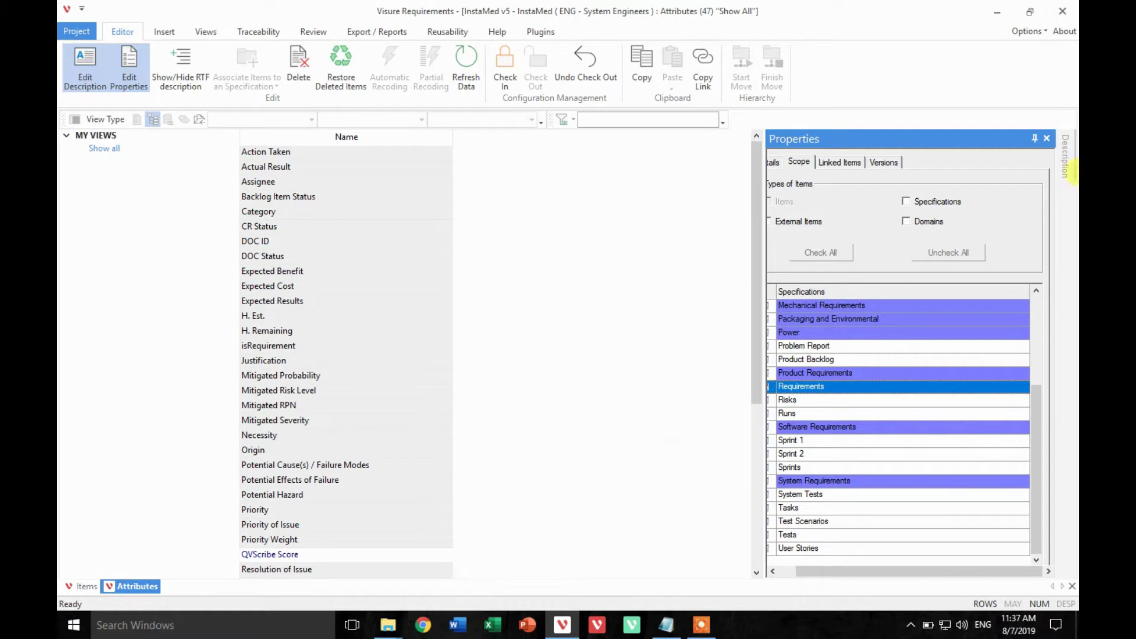
pyautogui.click(1071, 586)
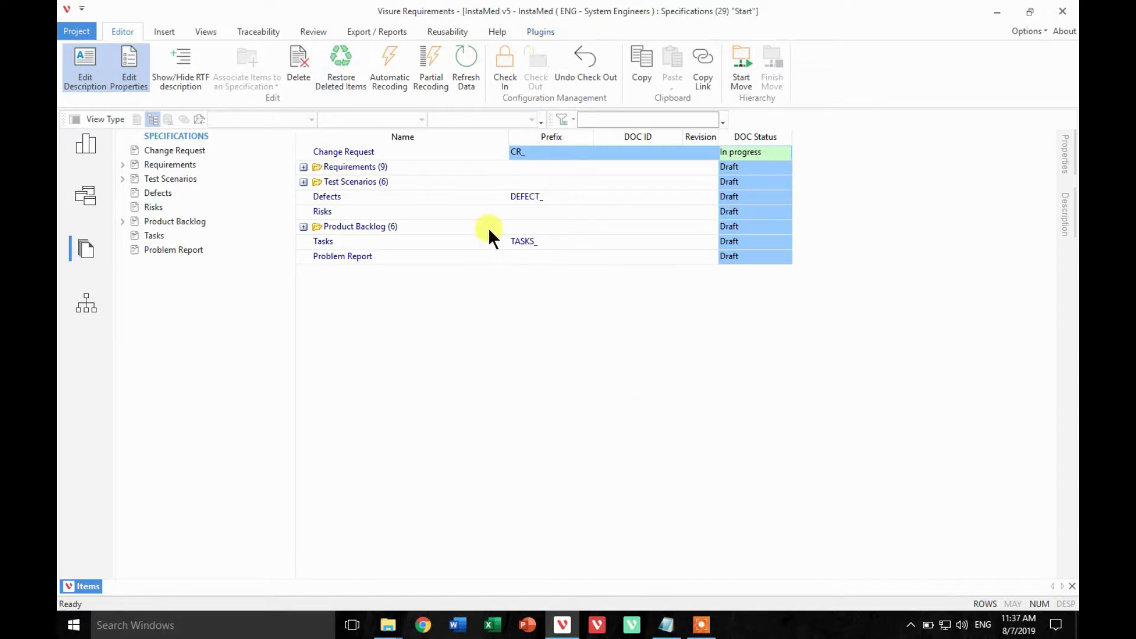
# Review the QVscribe Configuration trigger words from Plugins, then expand the Requirements specification
pyautogui.click(544, 33)
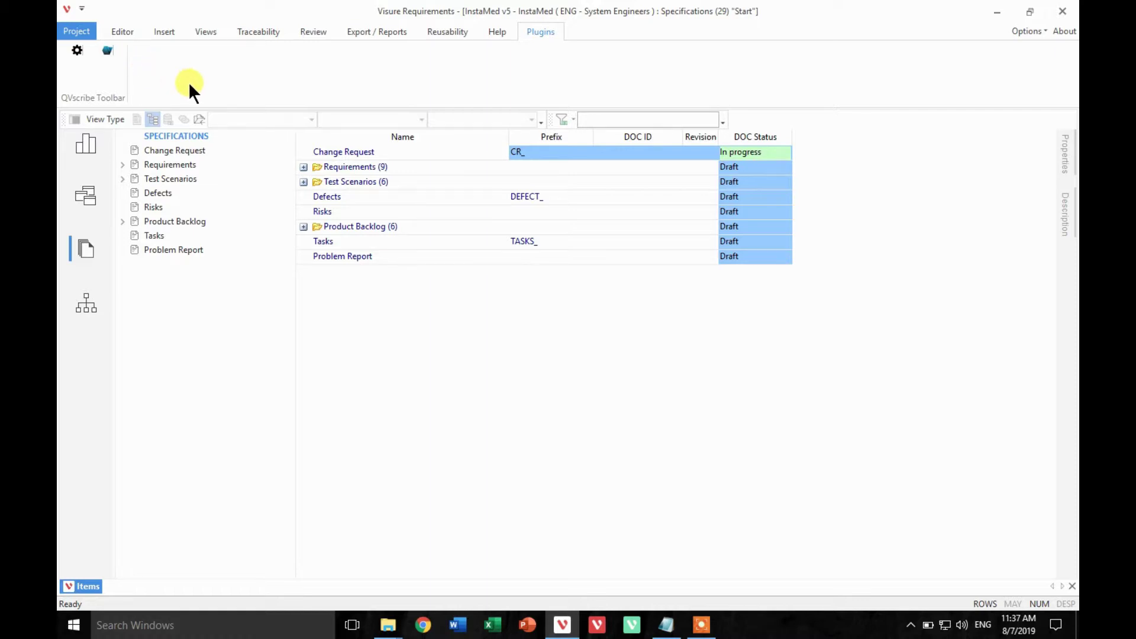
pyautogui.click(74, 56)
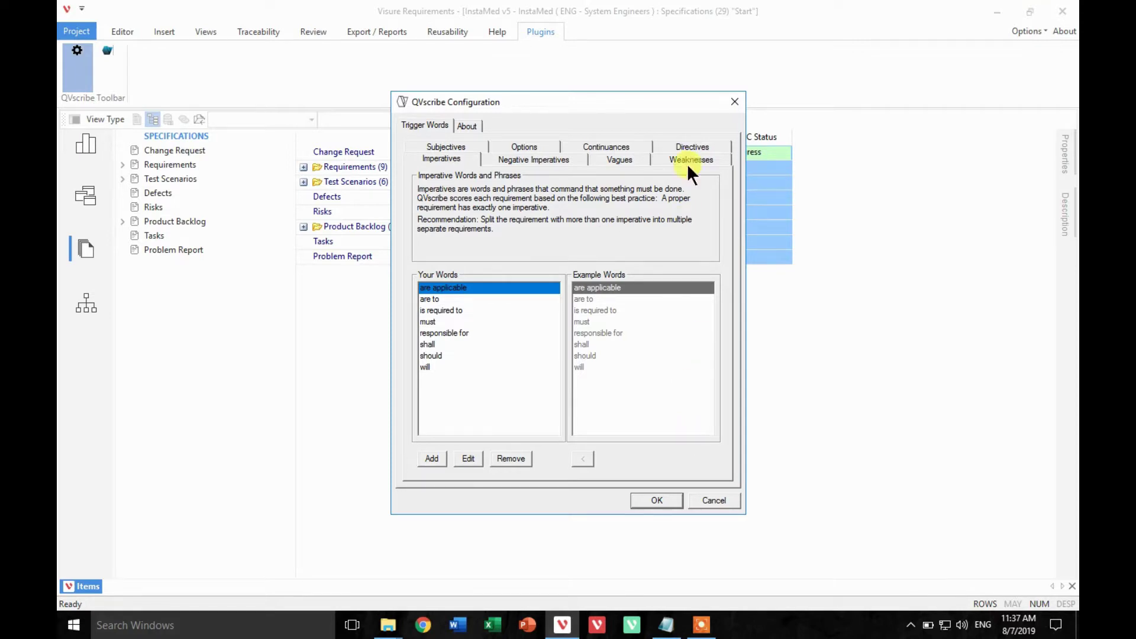
pyautogui.click(735, 102)
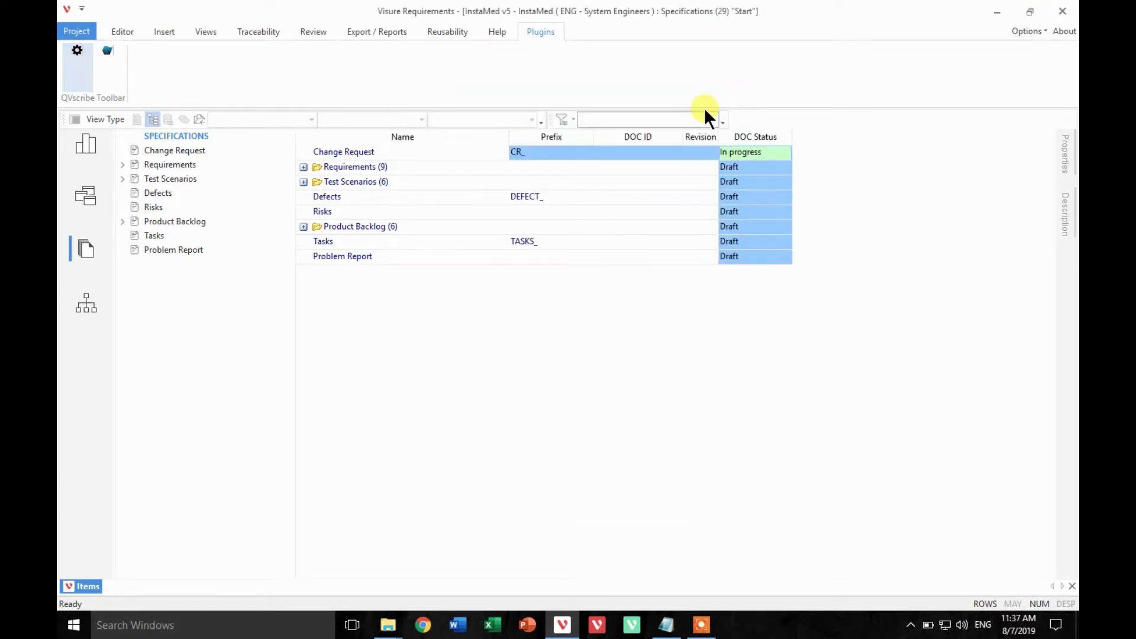
pyautogui.click(122, 164)
# In Product Requirements, re-add and widen the QVscribe Requirements Score column
pyautogui.click(182, 178)
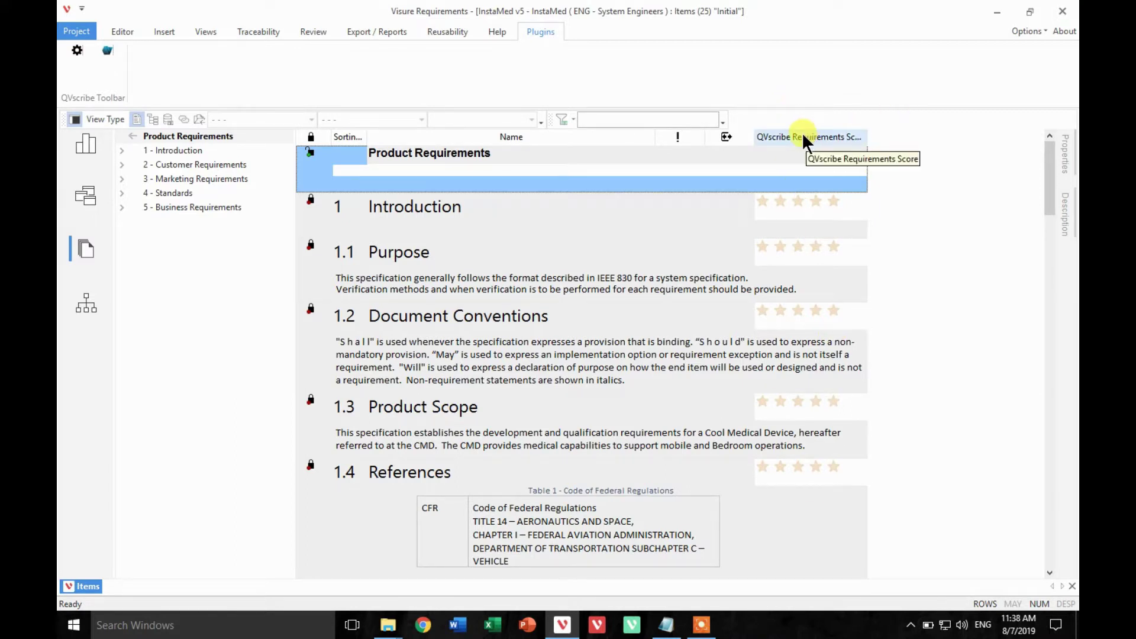
pyautogui.moveTo(802, 139); pyautogui.dragTo(798, 100)
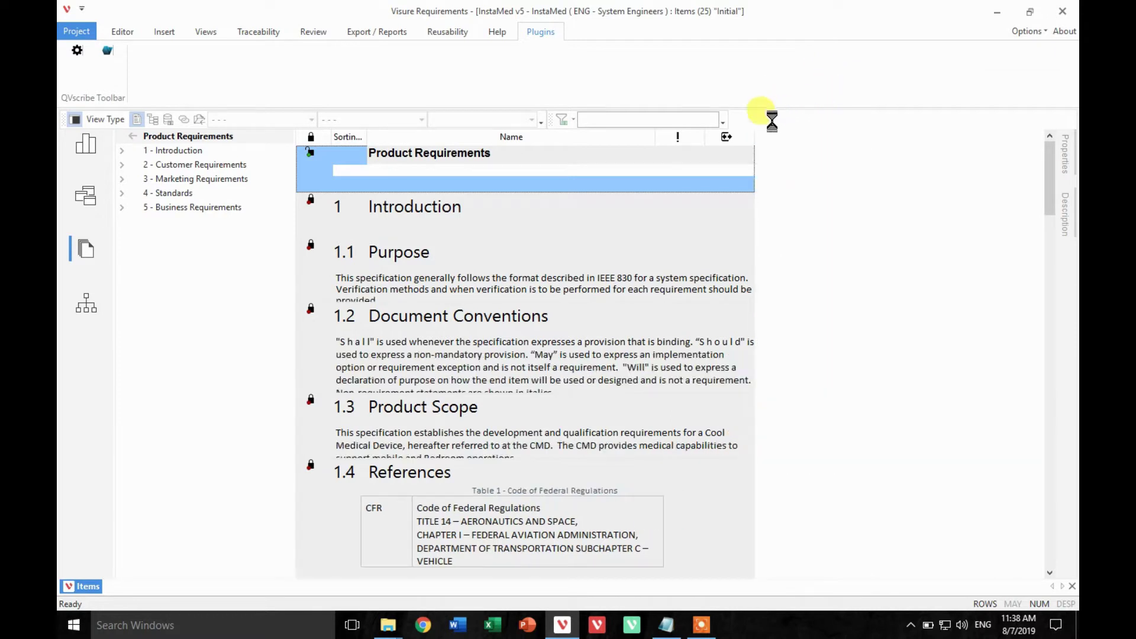
pyautogui.rightClick(737, 135)
pyautogui.moveTo(804, 215)
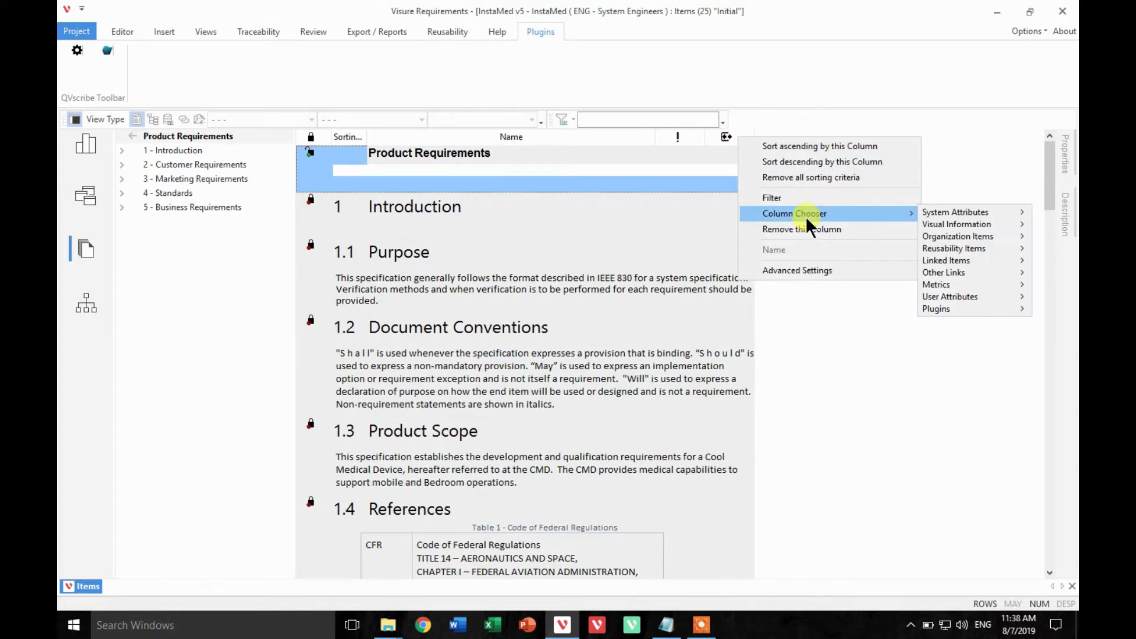
pyautogui.moveTo(949, 307)
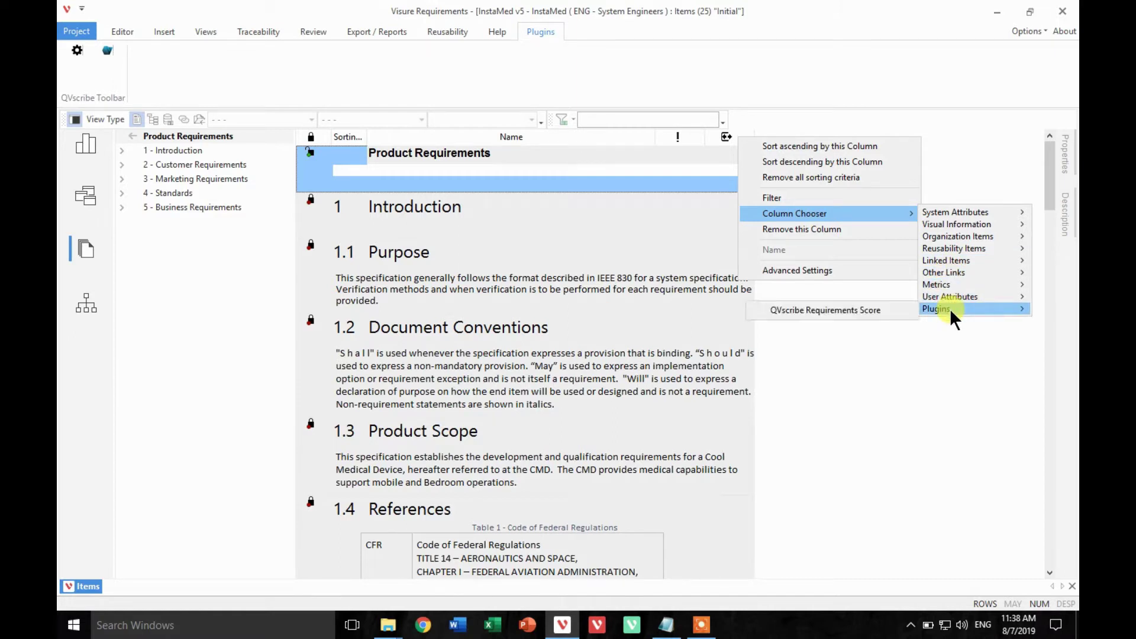
pyautogui.click(890, 307)
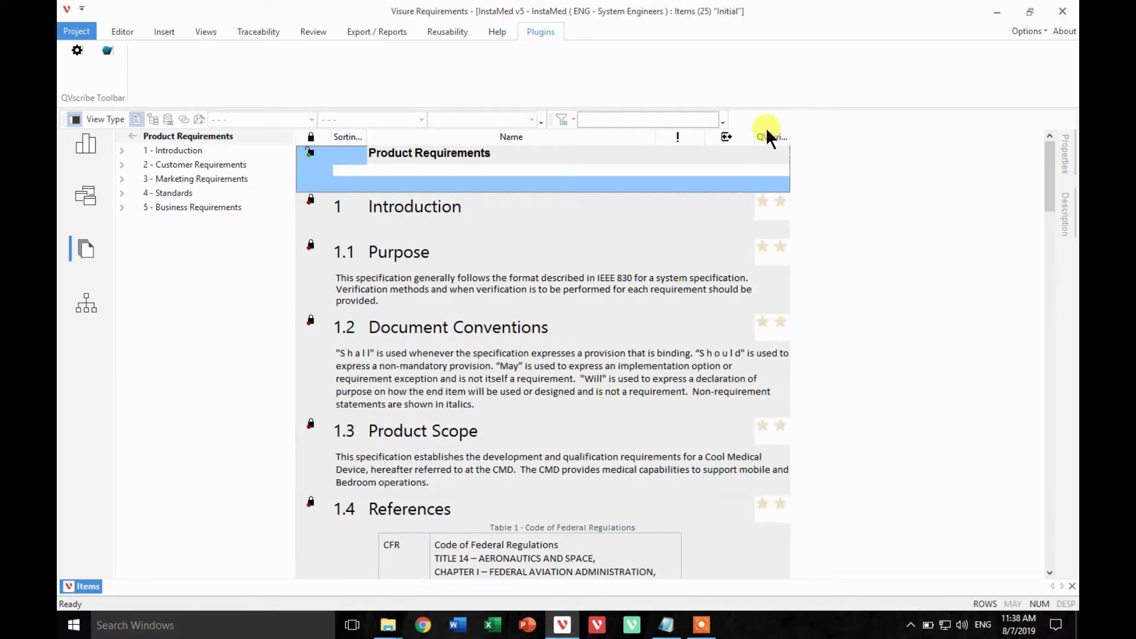
pyautogui.doubleClick(790, 141)
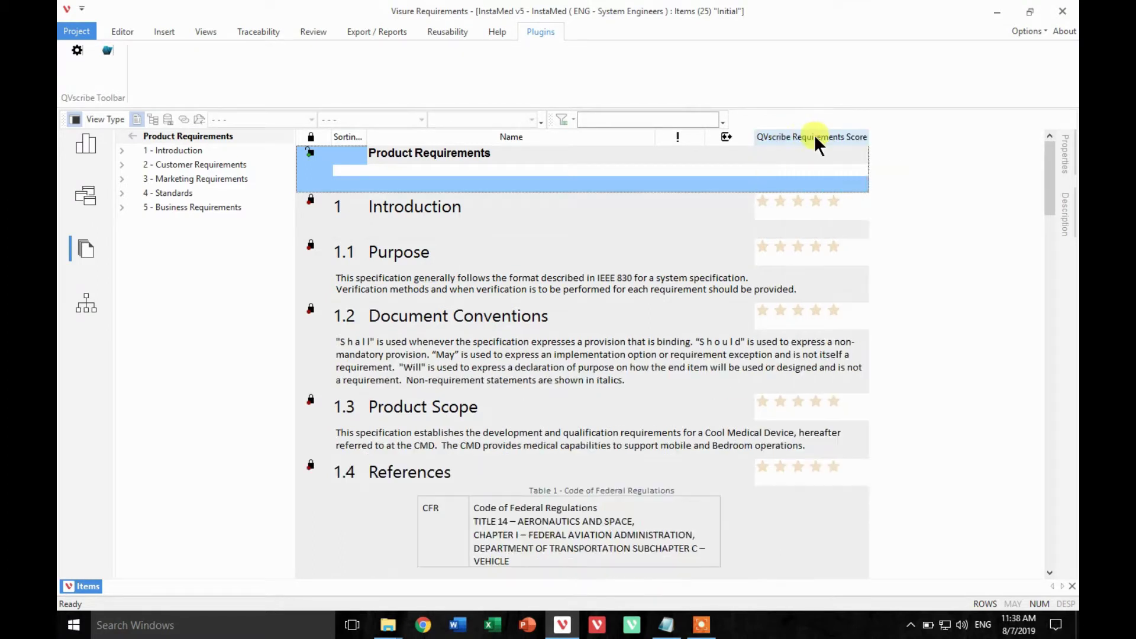
# Add a QVScribe Score column from User Attributes and scroll down to section 2.1
pyautogui.rightClick(808, 134)
pyautogui.moveTo(922, 211)
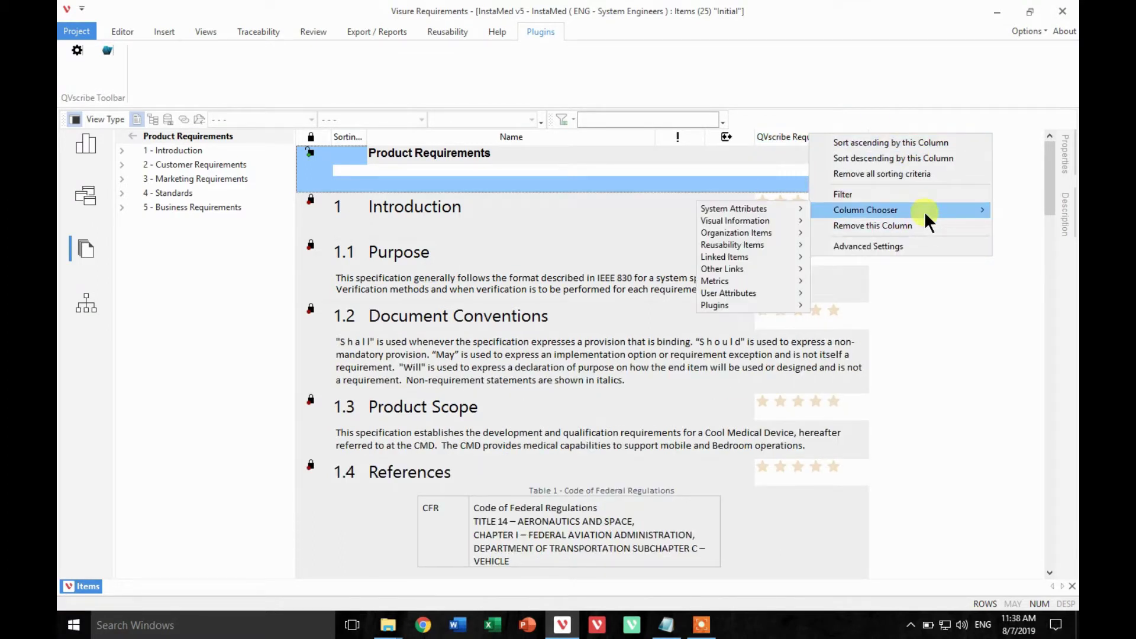
pyautogui.moveTo(754, 293)
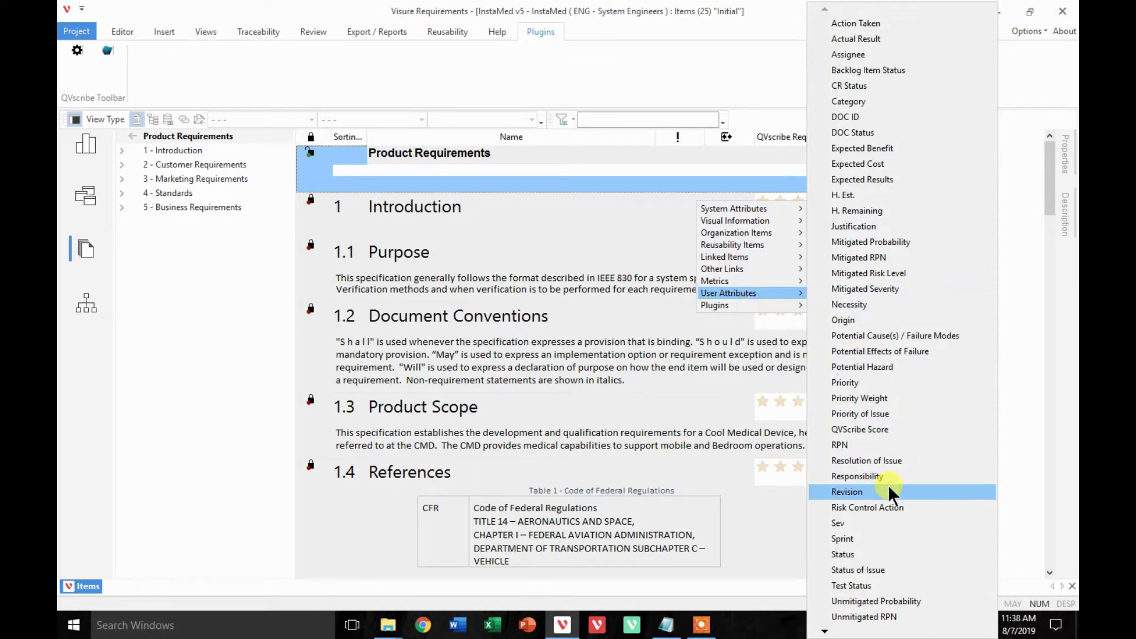
pyautogui.click(873, 430)
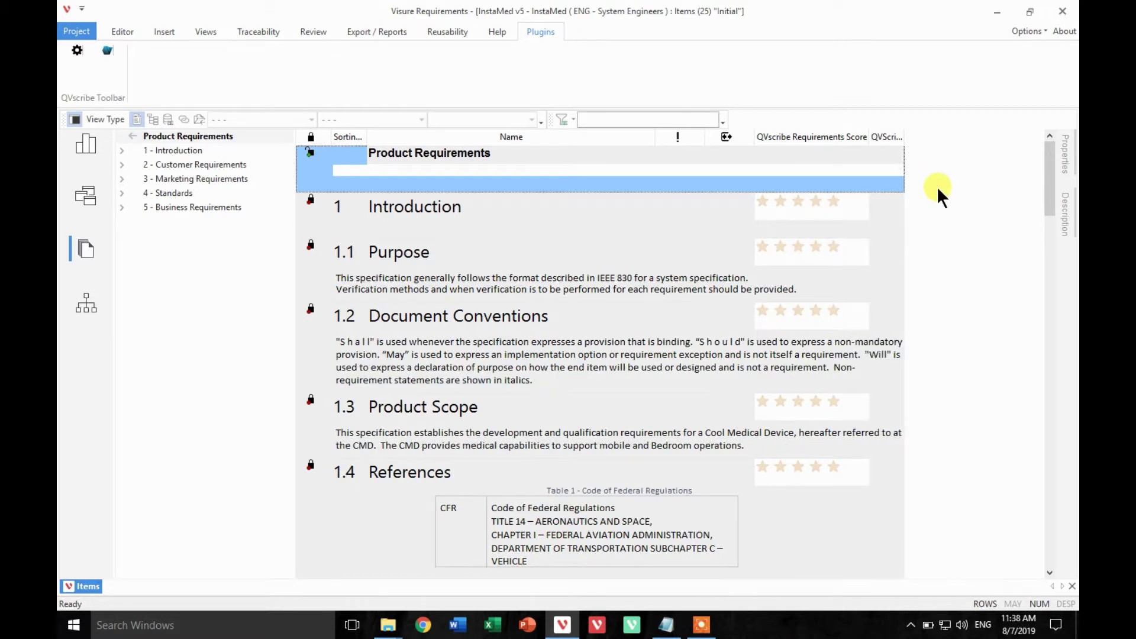
pyautogui.scroll(-5, 865, 362)
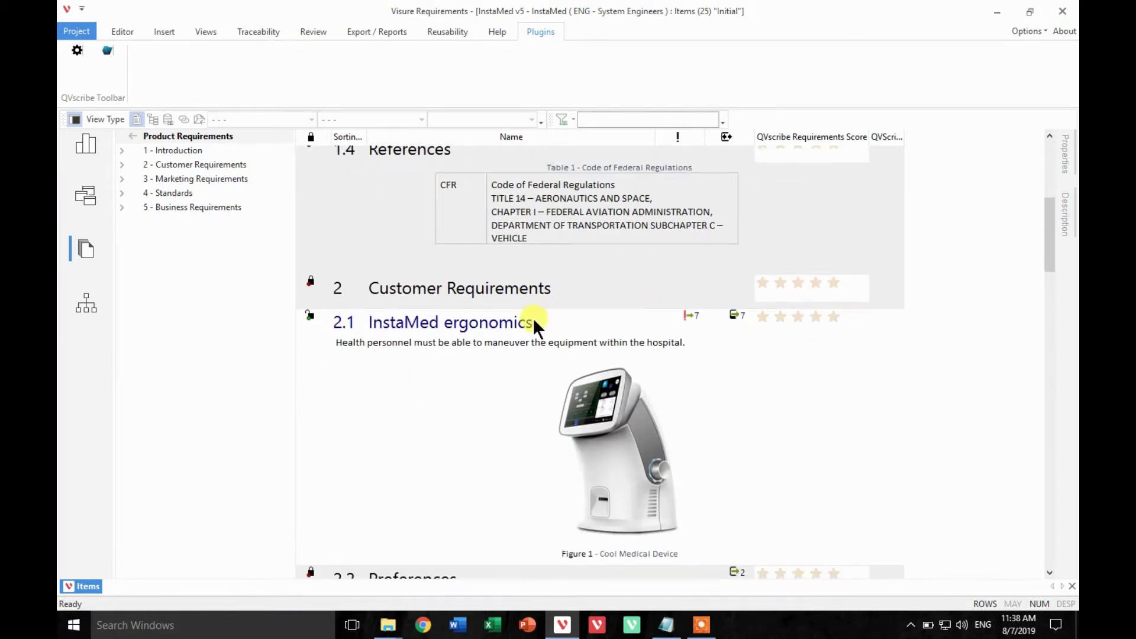
# Add a sentence to 2.1's description: the system shall let users quickly and easily calculate quality
pyautogui.click(534, 327)
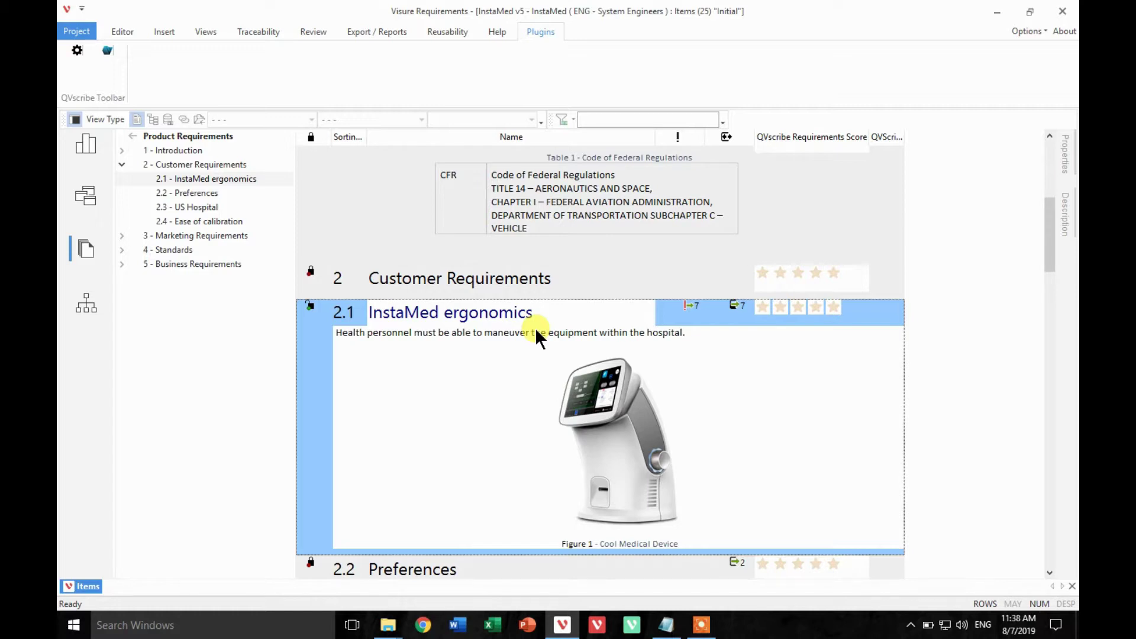
pyautogui.click(726, 544)
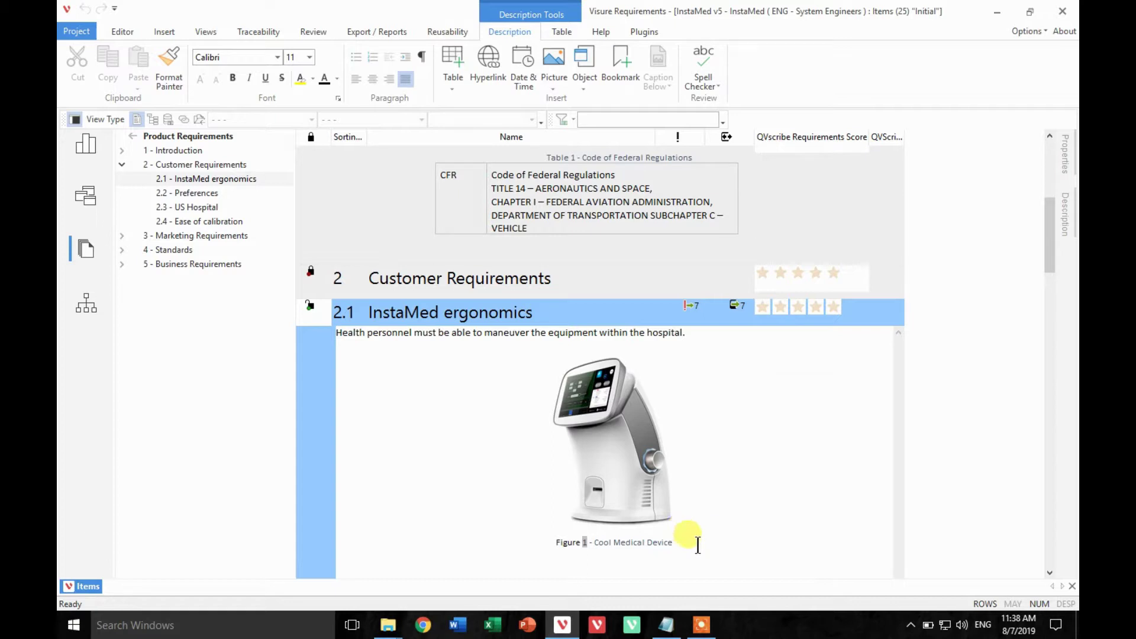
pyautogui.press('Return')
pyautogui.write('The system shall provide a ')
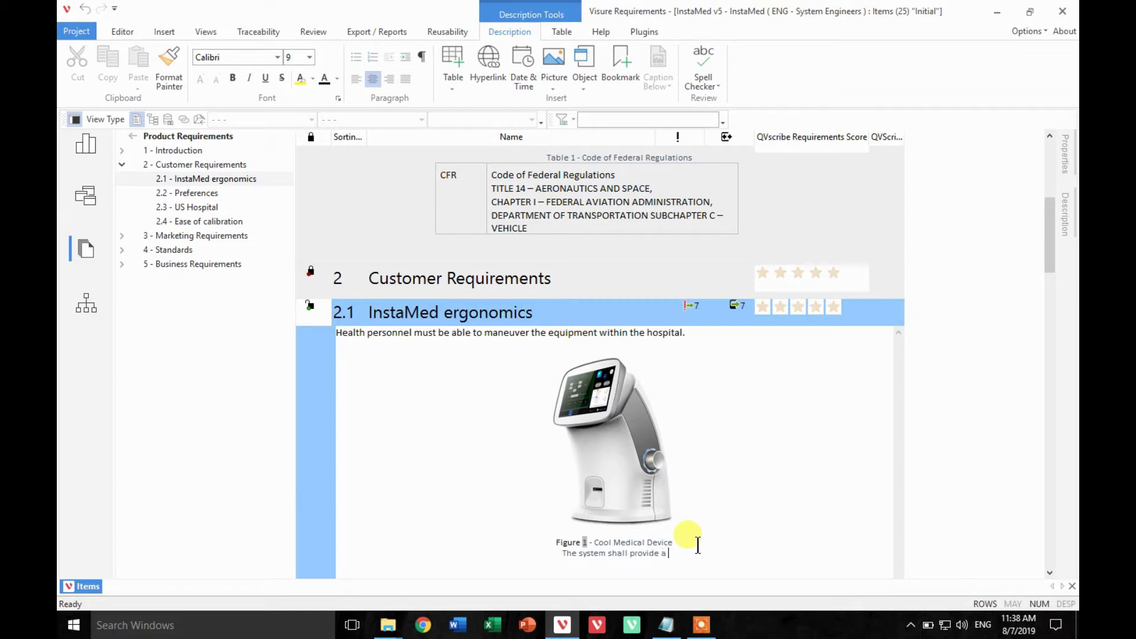
pyautogui.write('quick and easy way for the users to calculate the quali')
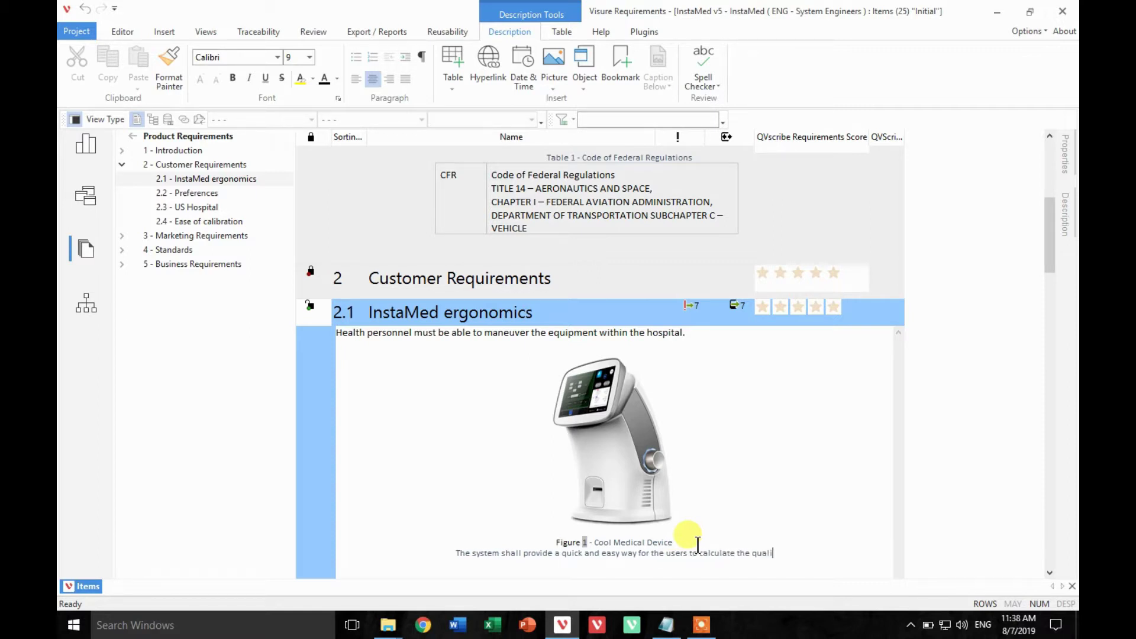
pyautogui.write('ty of their requirements')
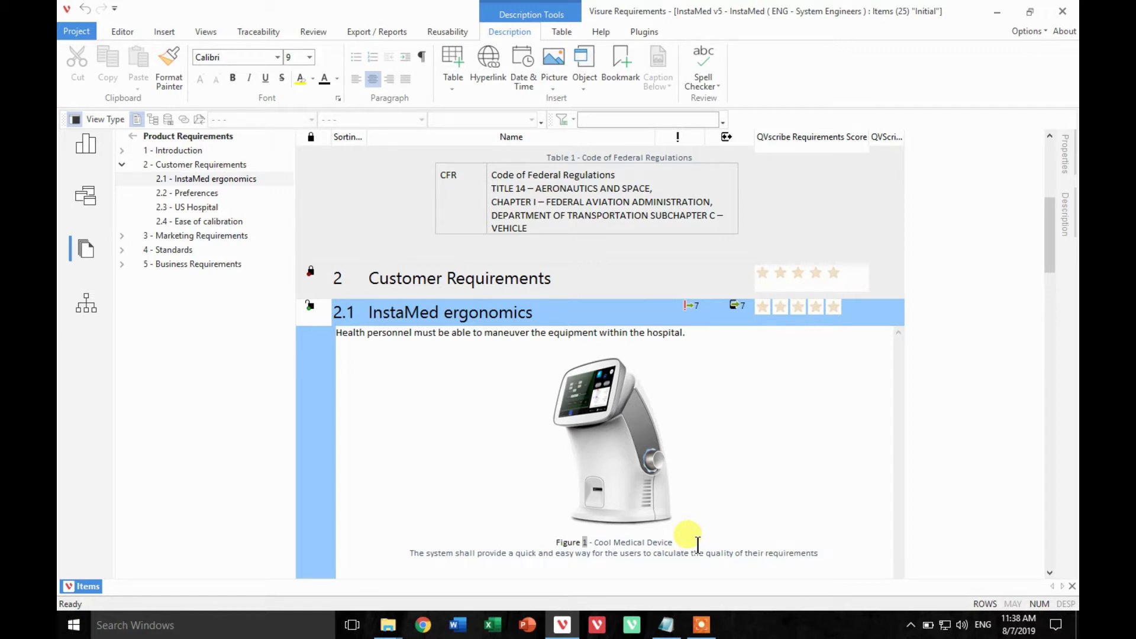
pyautogui.write('. It s')
pyautogui.write('hall ')
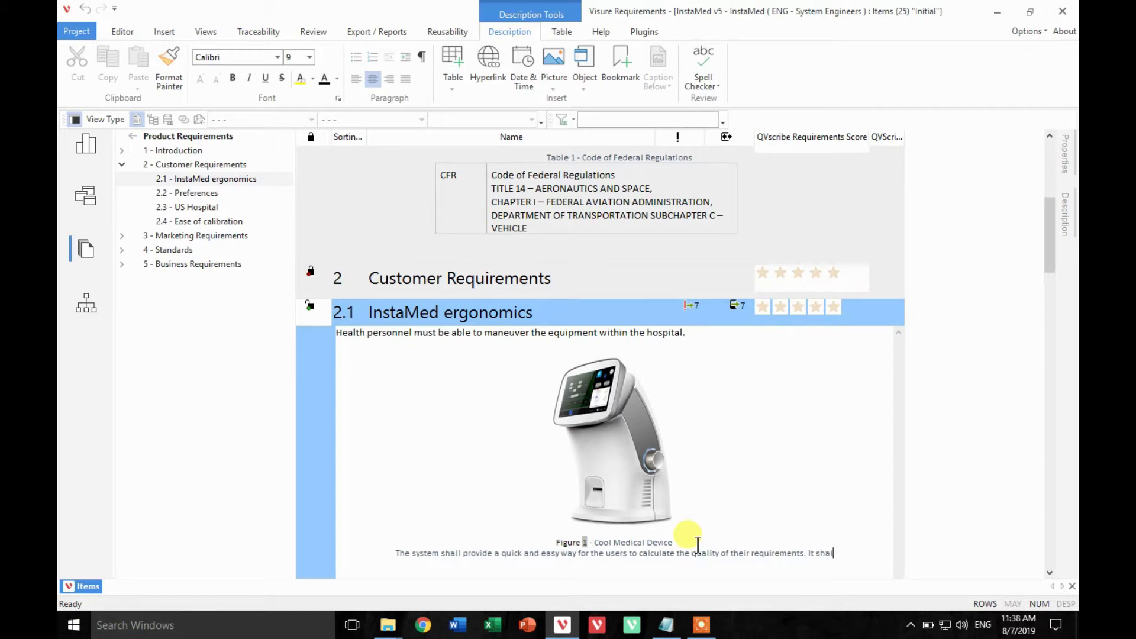
pyautogui.write('be ea')
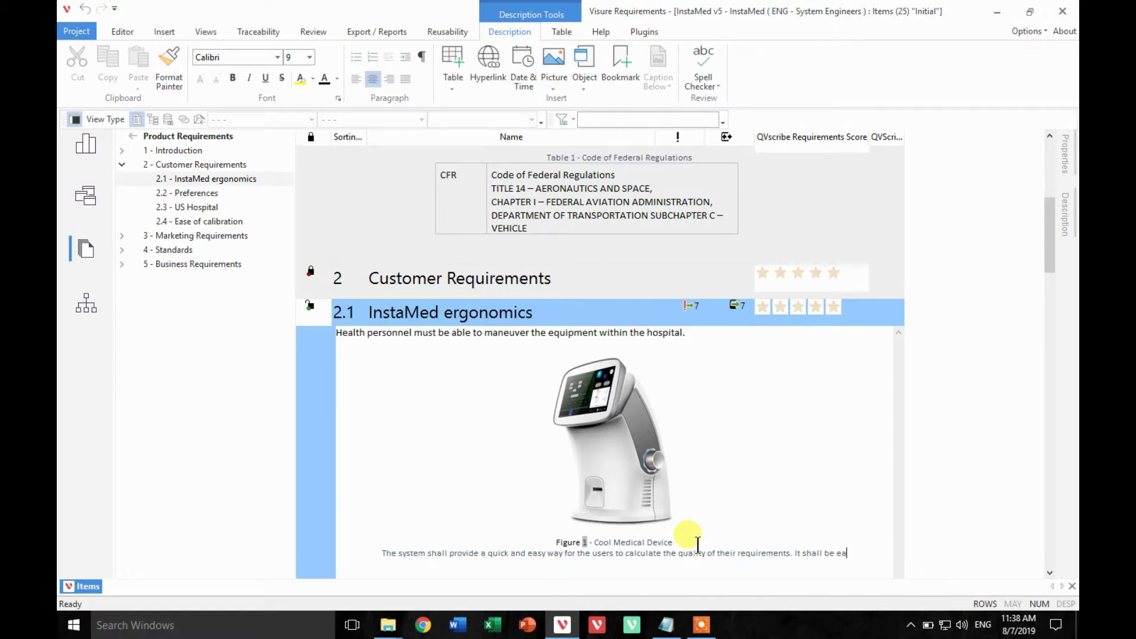
pyautogui.write('sy to use ')
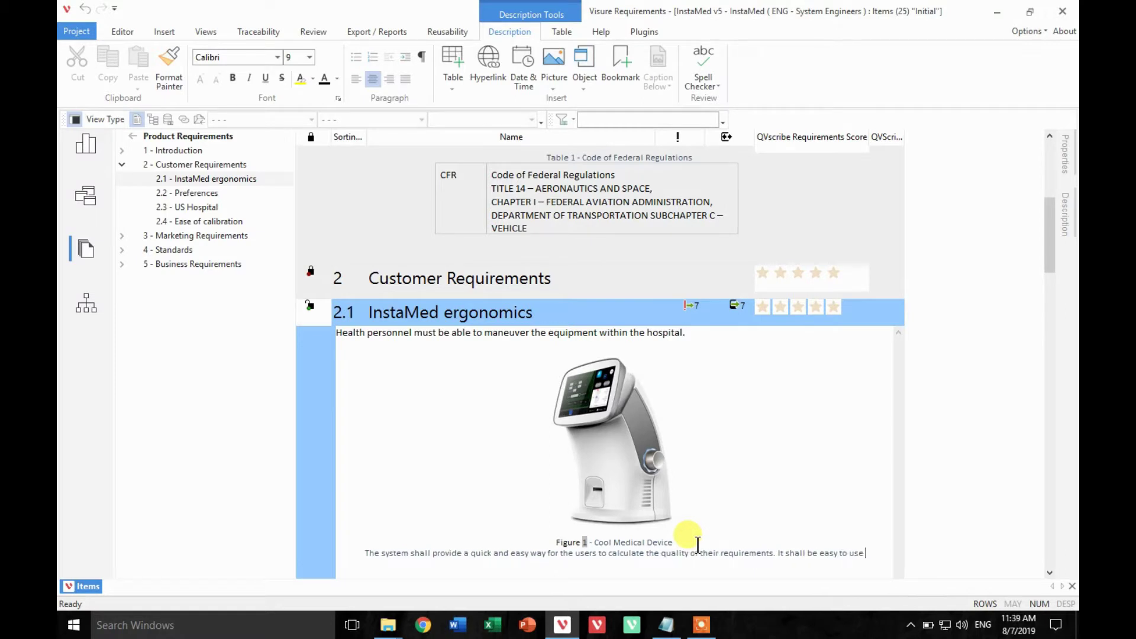
pyautogui.write(', directly from the user interface.')
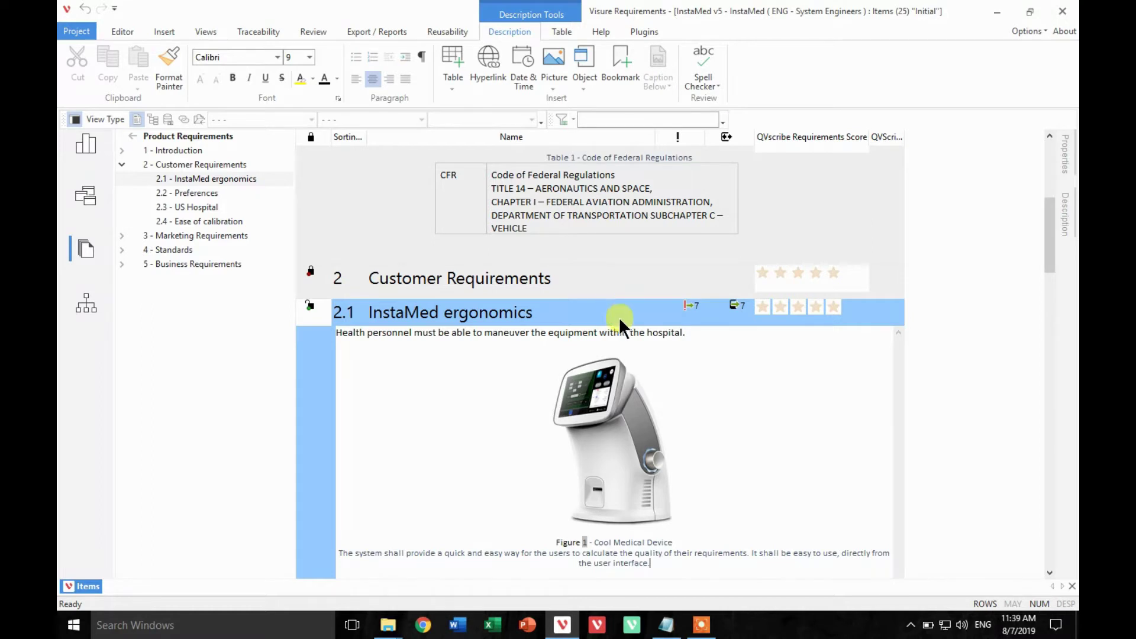
pyautogui.click(618, 318)
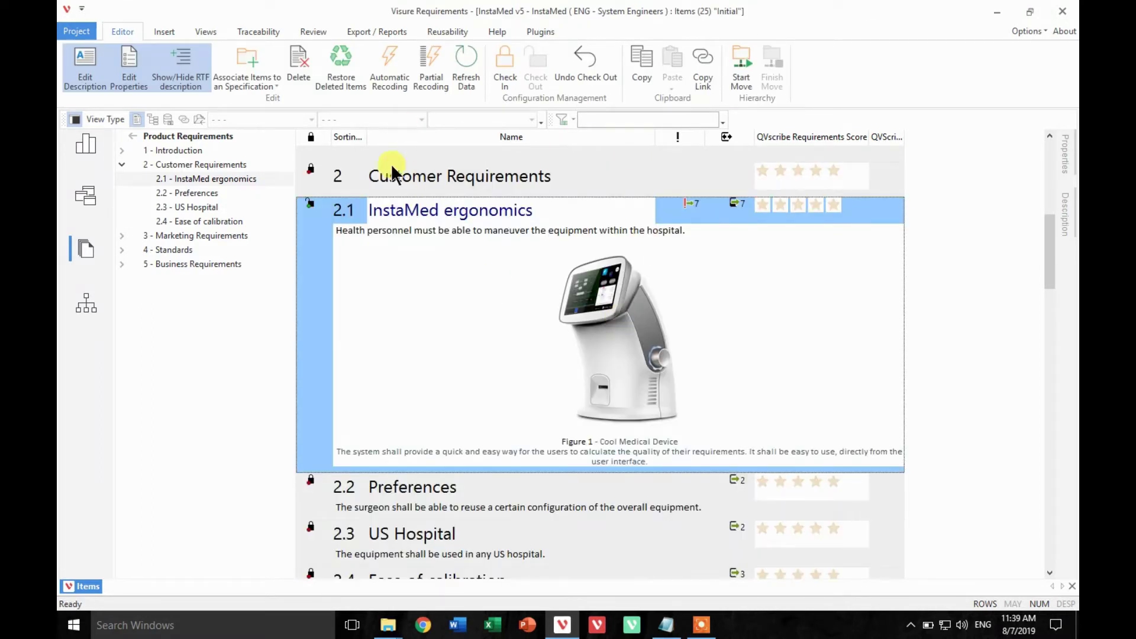
# Analyze the selected requirement 2.1 with QVscribe, confirming Yes in the QVSplugin prompt
pyautogui.click(541, 31)
pyautogui.click(107, 65)
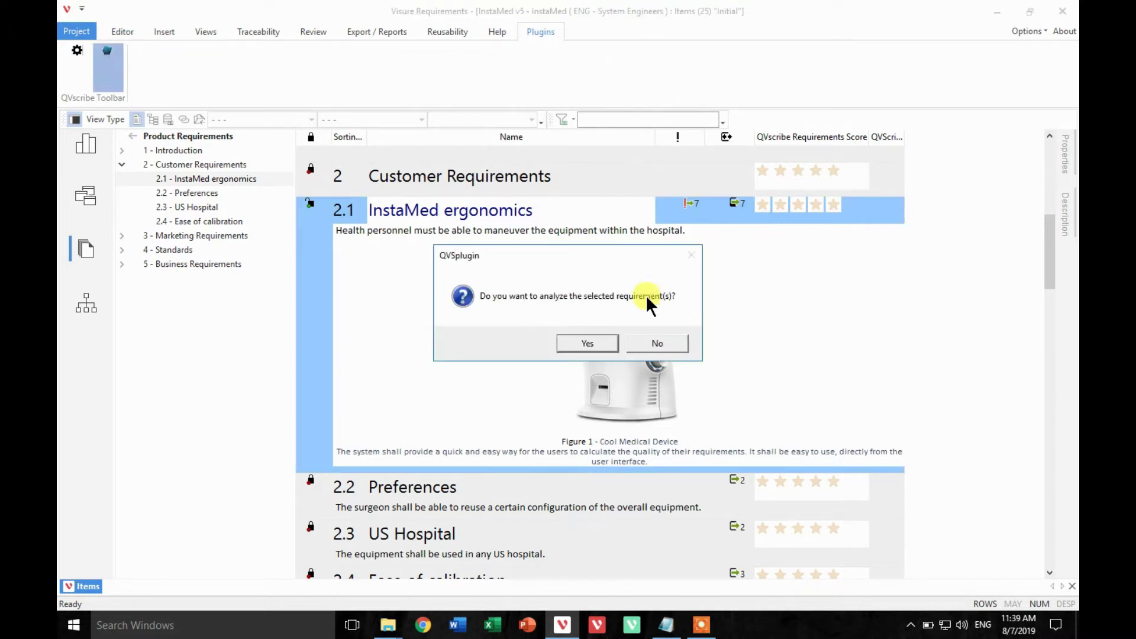
pyautogui.click(588, 343)
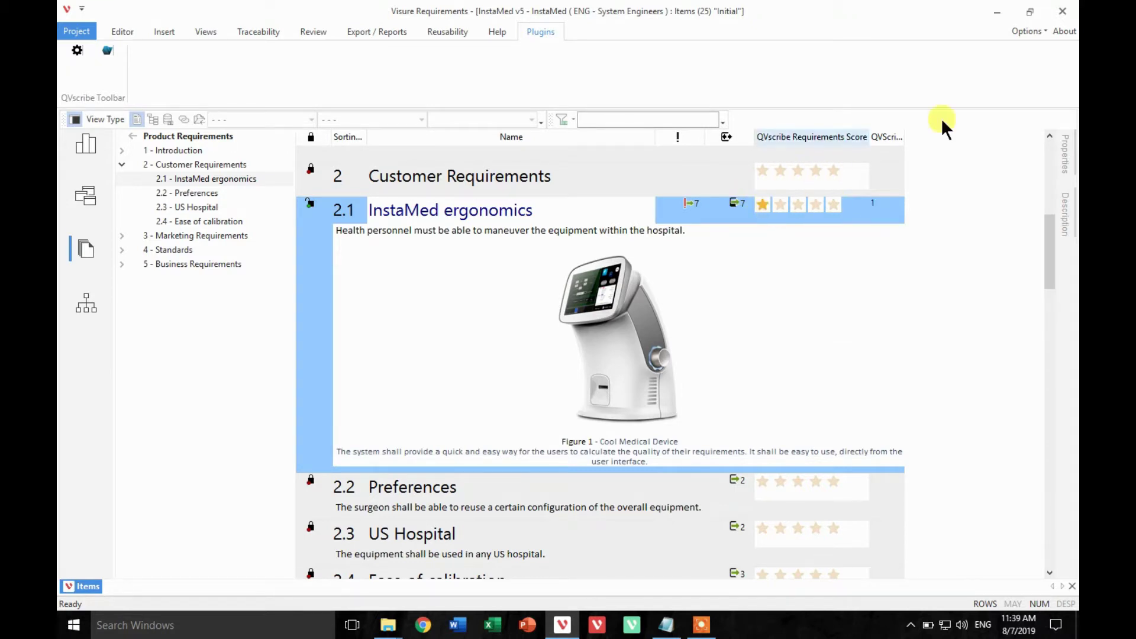
# Read 2.1's QVscribe Quality assessment in a widened Properties panel, then set it to auto-hide
pyautogui.moveTo(1074, 153)
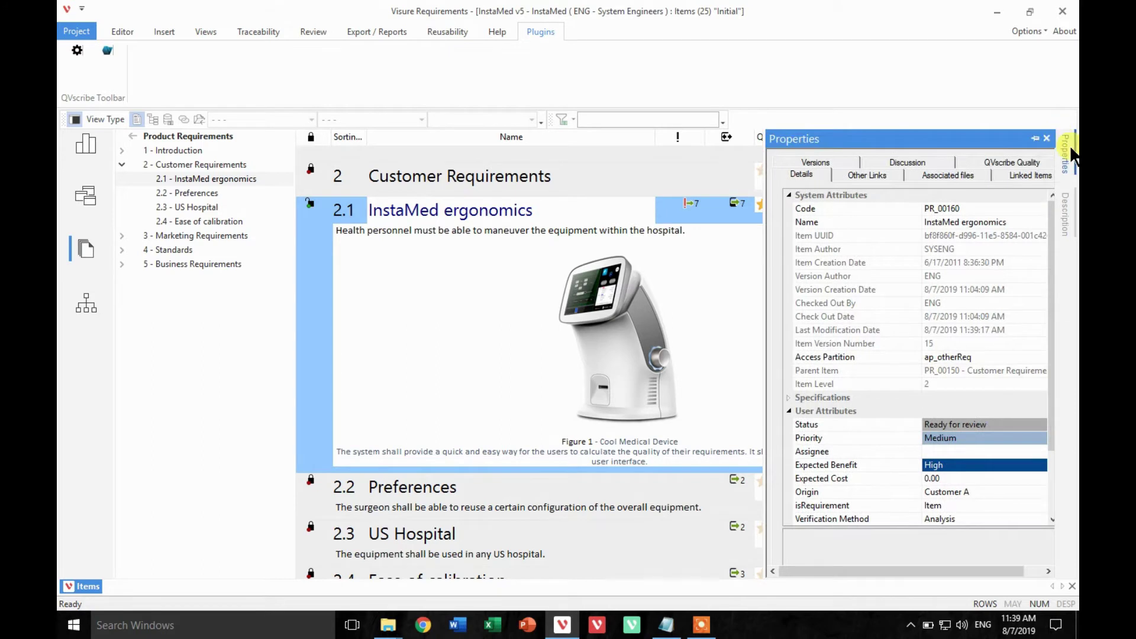
pyautogui.click(1034, 161)
pyautogui.moveTo(763, 226); pyautogui.dragTo(684, 226)
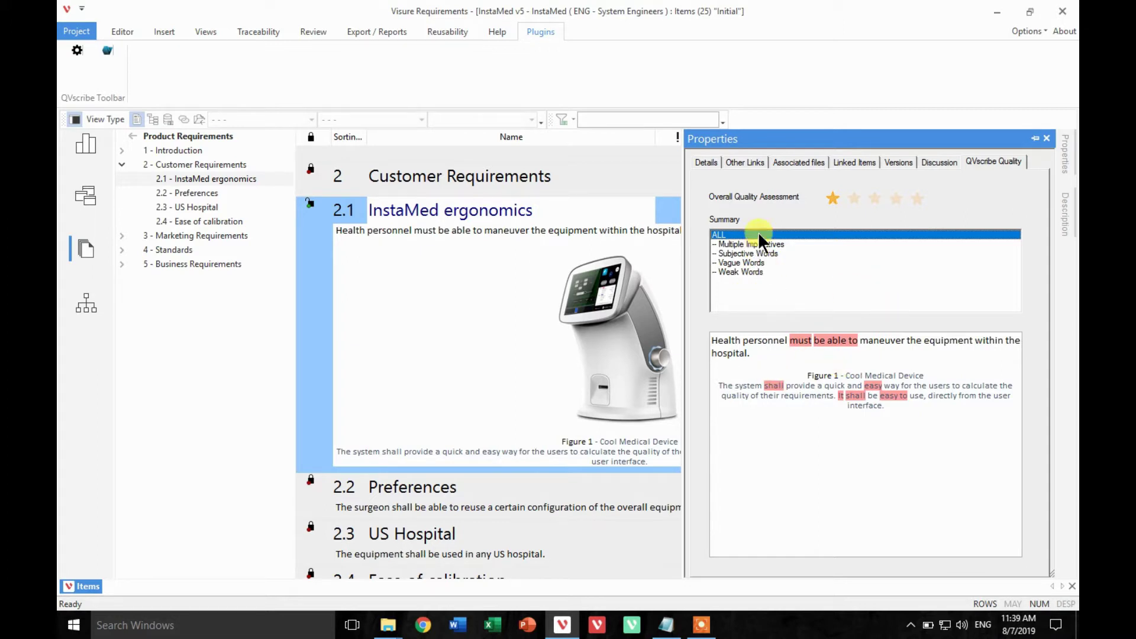
pyautogui.click(1031, 135)
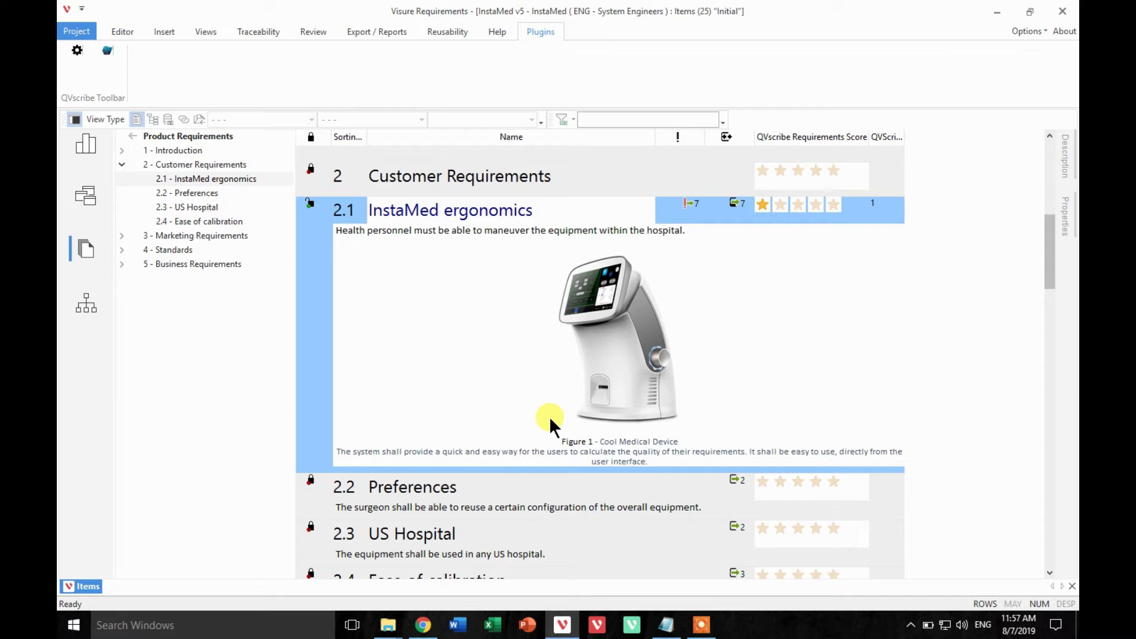
# Search the helpdesk for 'quality analyzer' and open the QVScribe error at startup article
pyautogui.click(425, 626)
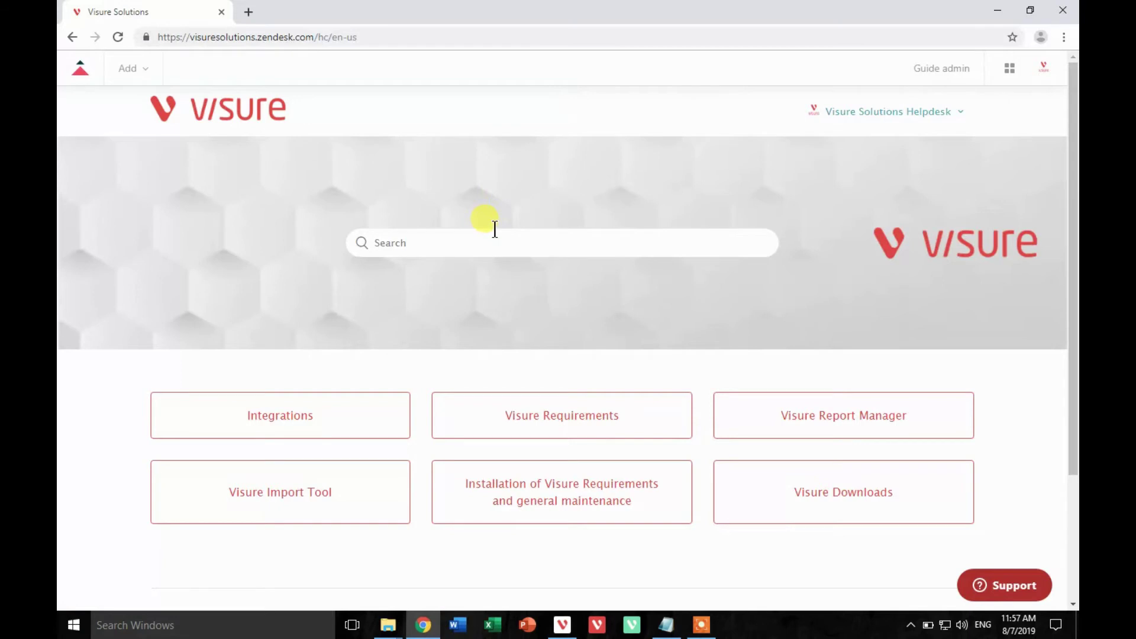
pyautogui.click(482, 242)
pyautogui.write('quality analyzer')
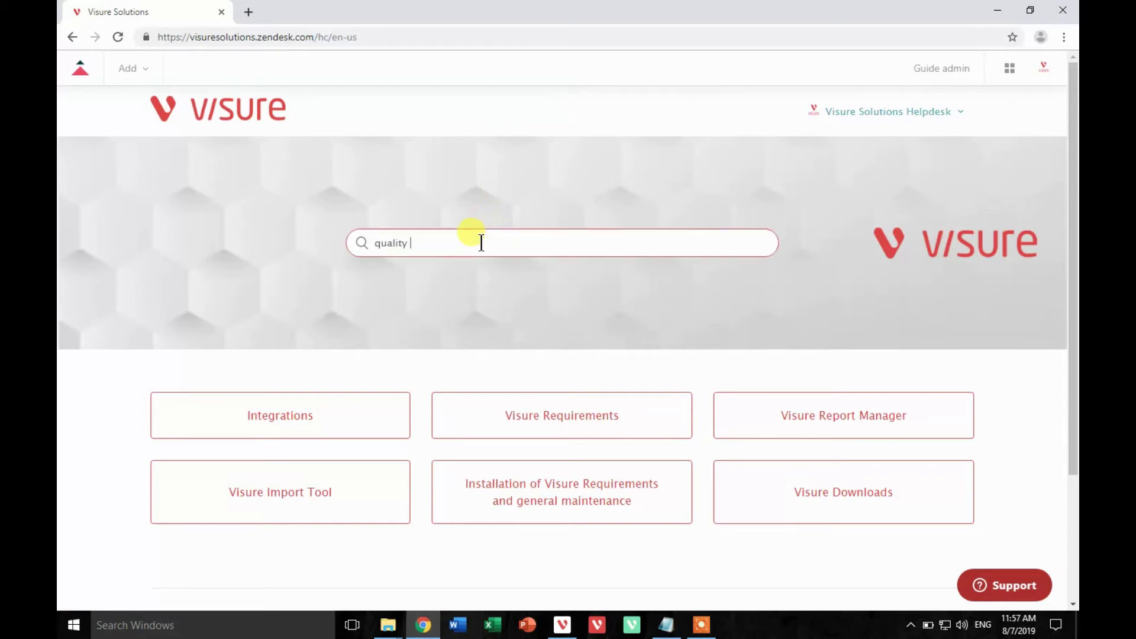
pyautogui.press('Return')
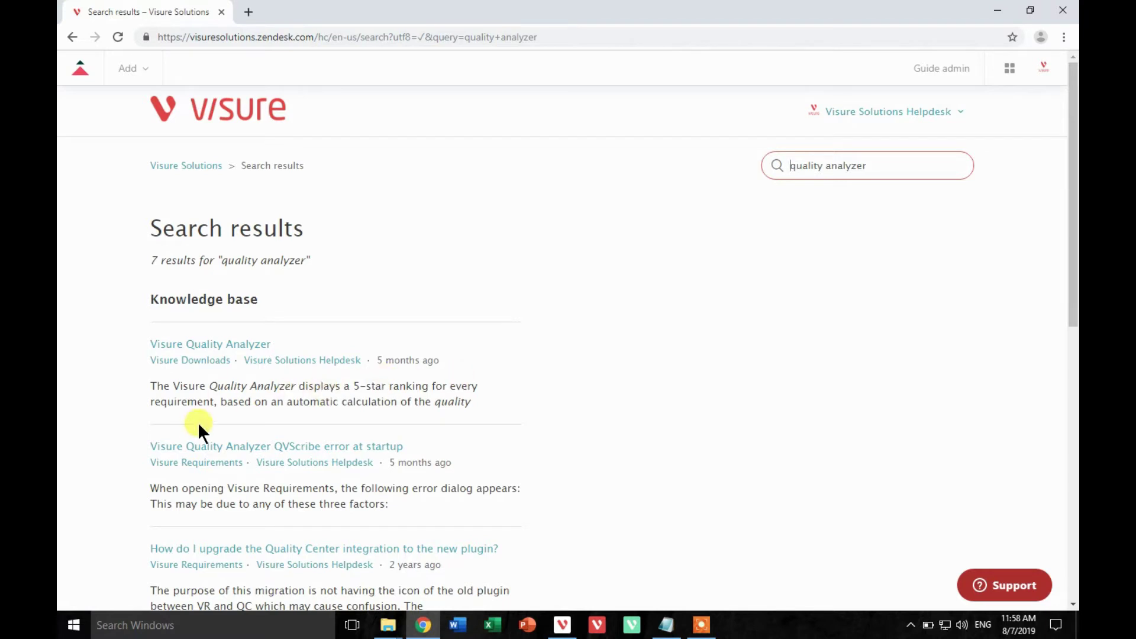
pyautogui.click(247, 446)
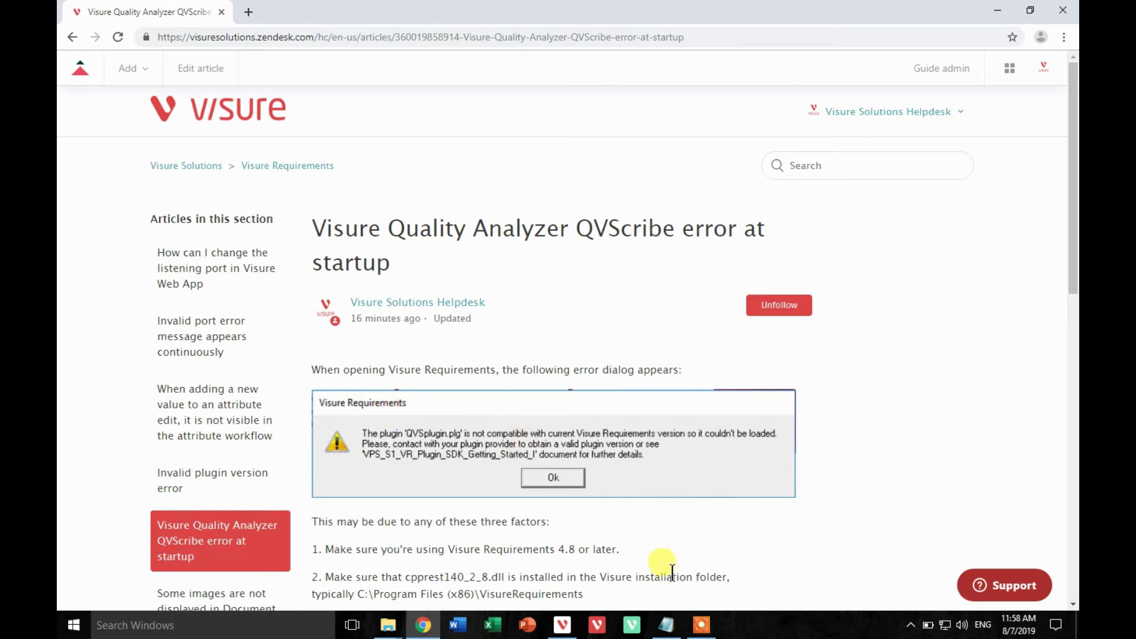
# Read through the article's troubleshooting fixes, then stop the screen recording
pyautogui.scroll(-3, 672, 574)
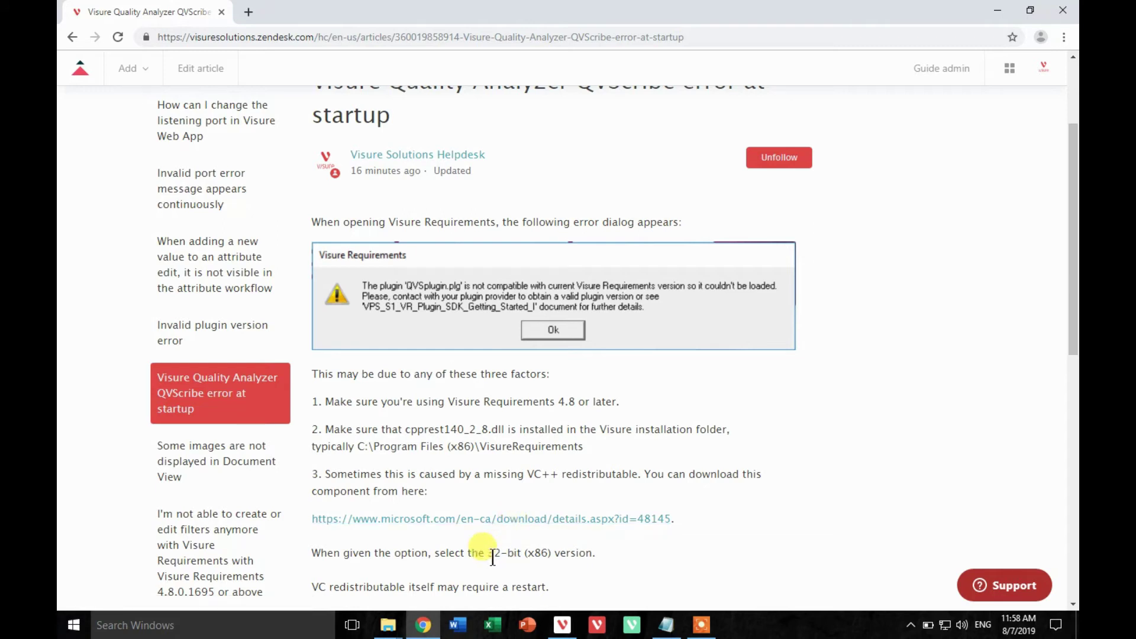
pyautogui.scroll(-1, 492, 556)
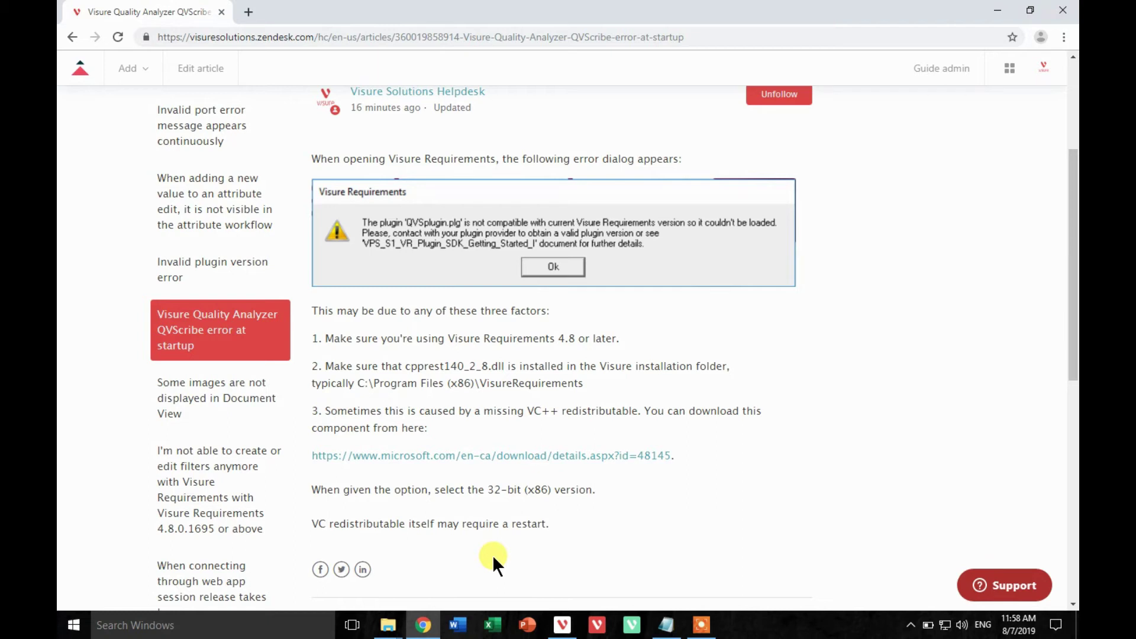
pyautogui.click(701, 625)
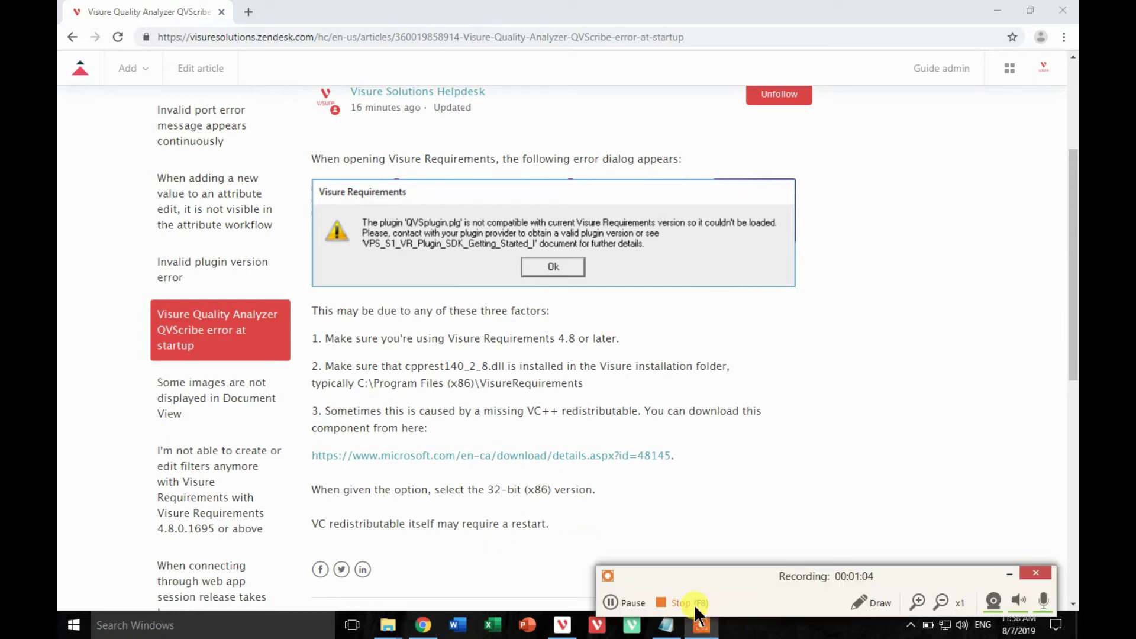